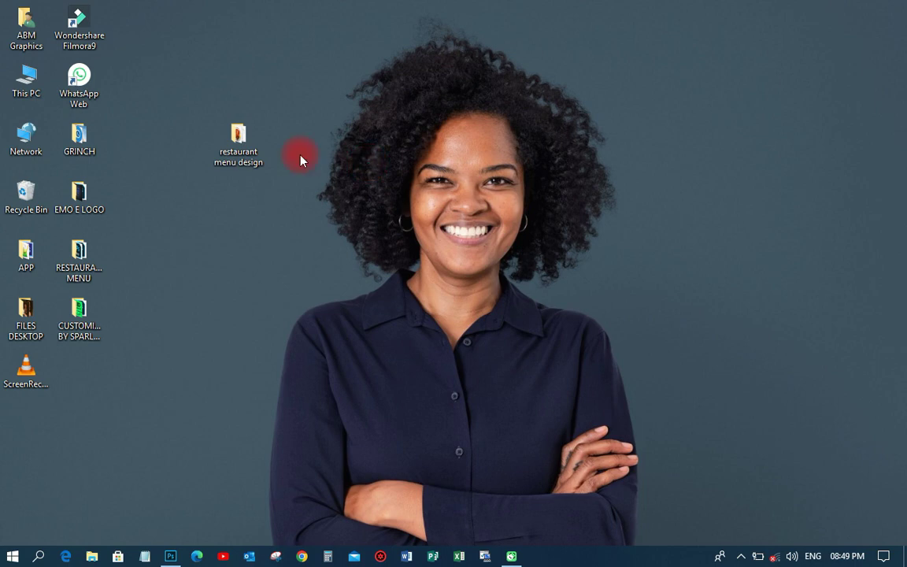
# Switch to Photoshop and create a new document from the A4 print preset, named RESTAURANT MENU
pyautogui.press('space')
pyautogui.click(171, 557)
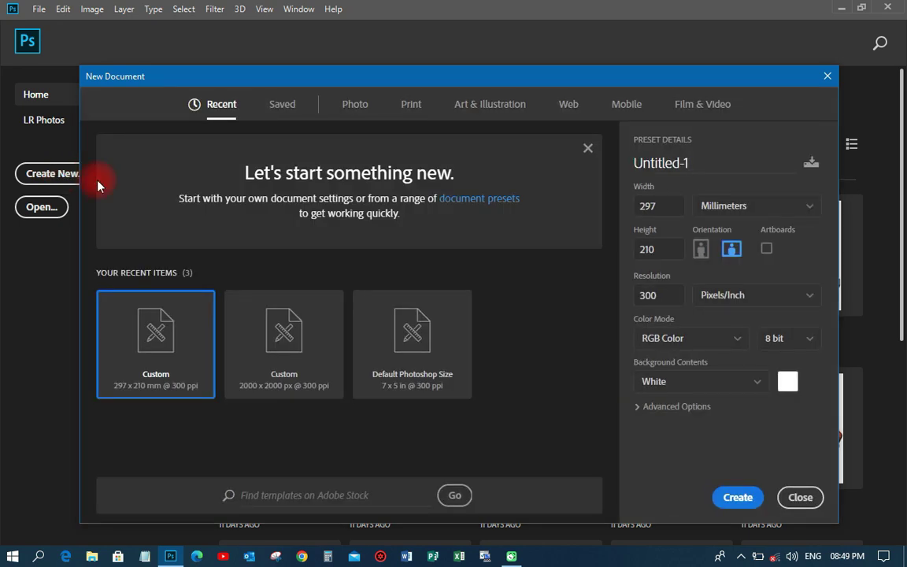
pyautogui.click(411, 111)
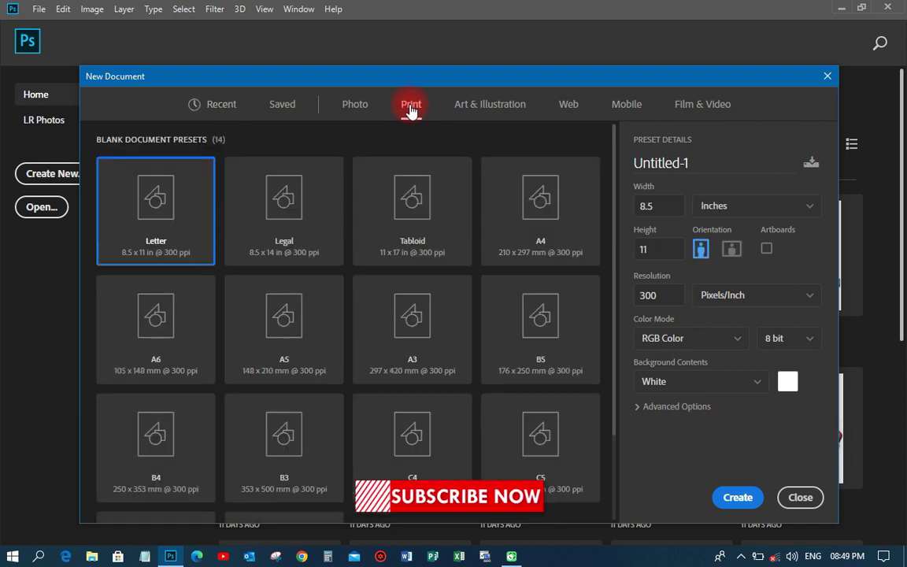
pyautogui.click(540, 215)
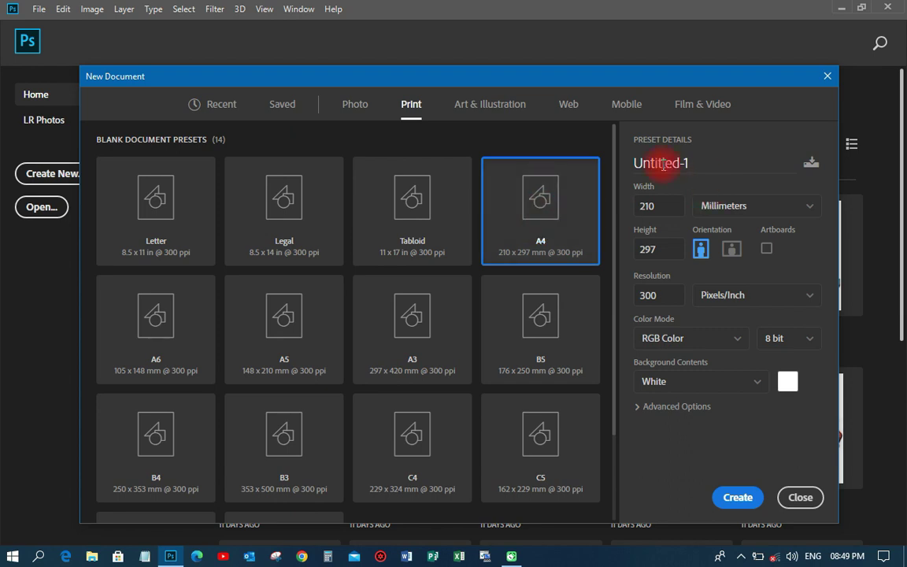
pyautogui.moveTo(694, 163); pyautogui.dragTo(611, 164)
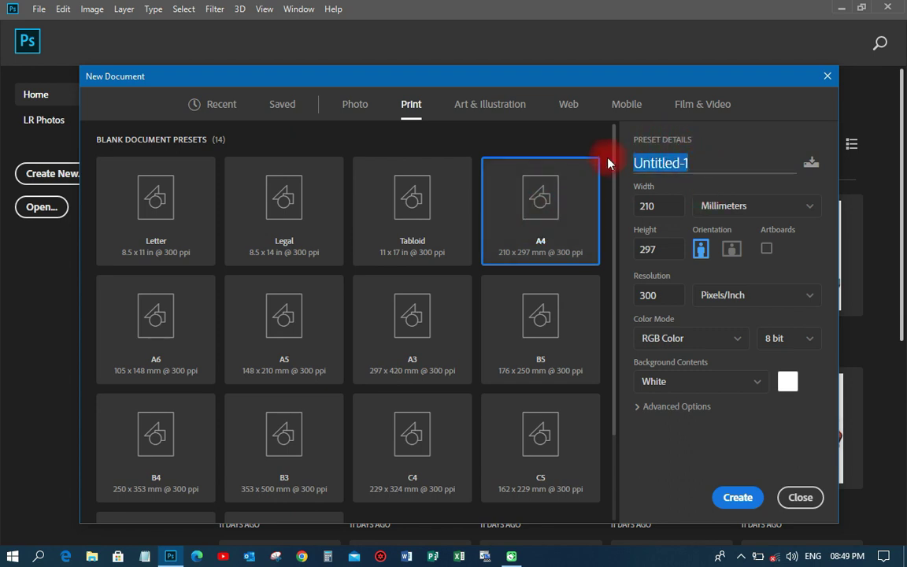
pyautogui.write('RESTAURANT MENU')
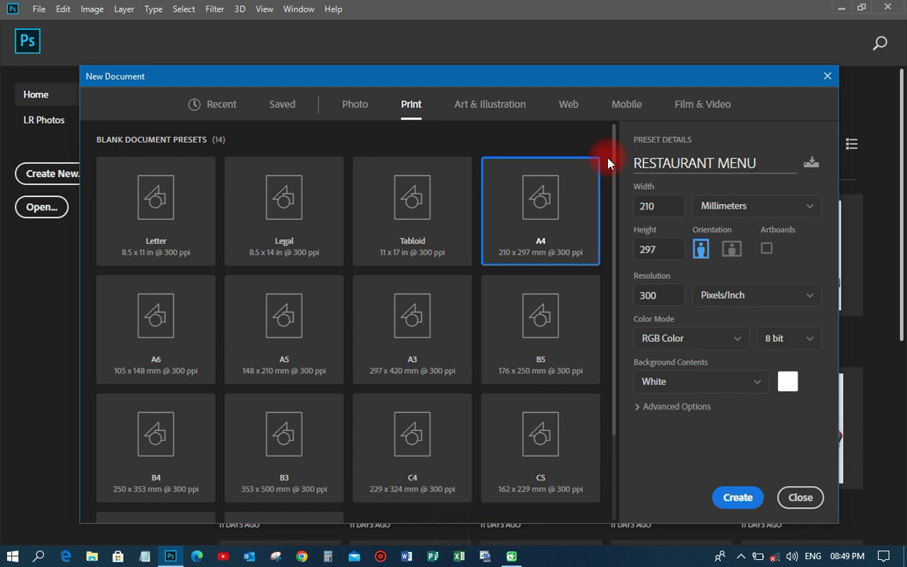
pyautogui.click(732, 496)
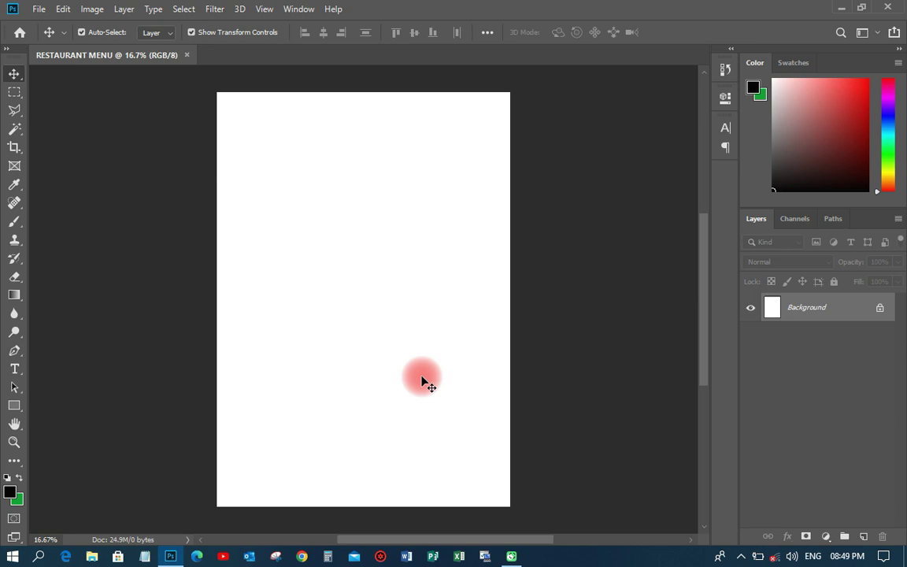
# Add a solid color fill layer in black (000000) over the background
pyautogui.click(826, 537)
pyautogui.click(825, 291)
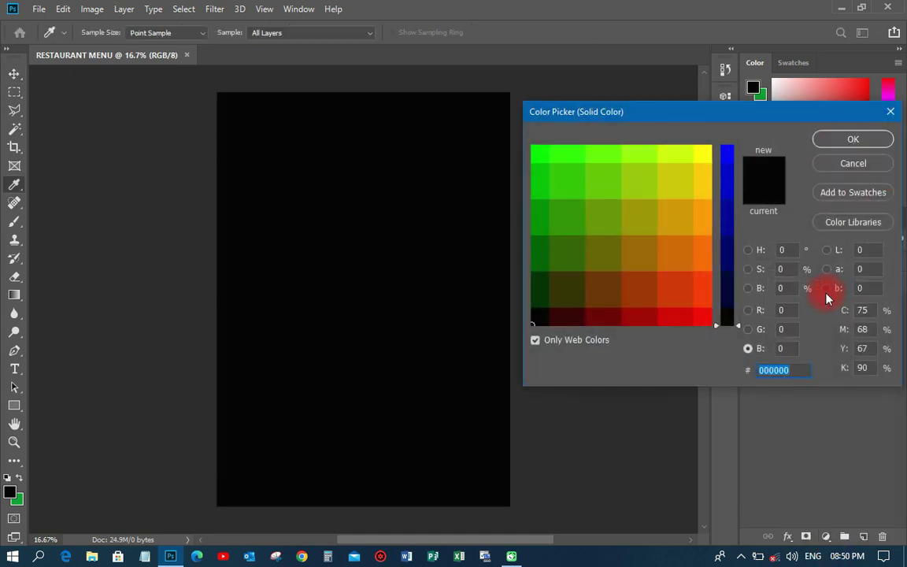
pyautogui.click(818, 140)
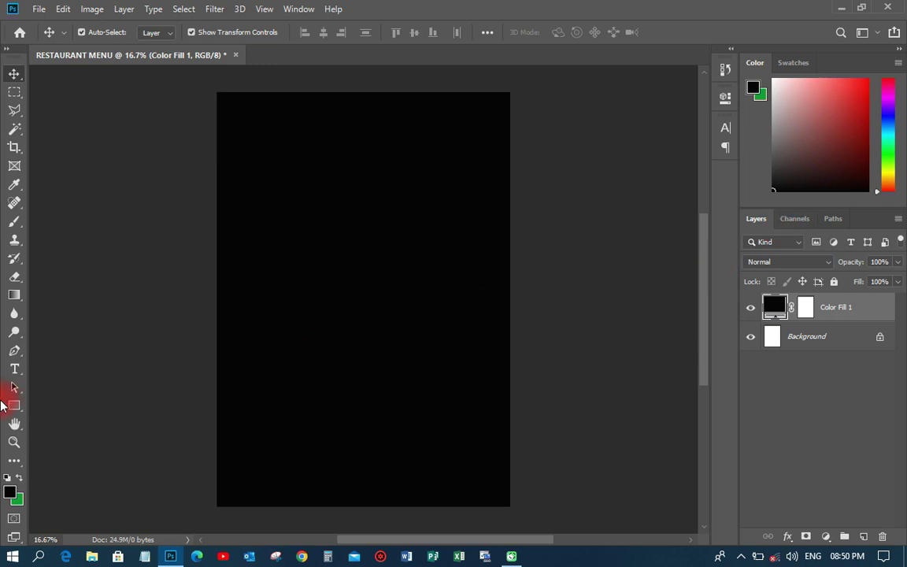
# Draw a yellow circle about 1971 px in diameter and place it in the page's upper half, partly beyond the left edge
pyautogui.moveTo(13, 410); pyautogui.dragTo(83, 437)
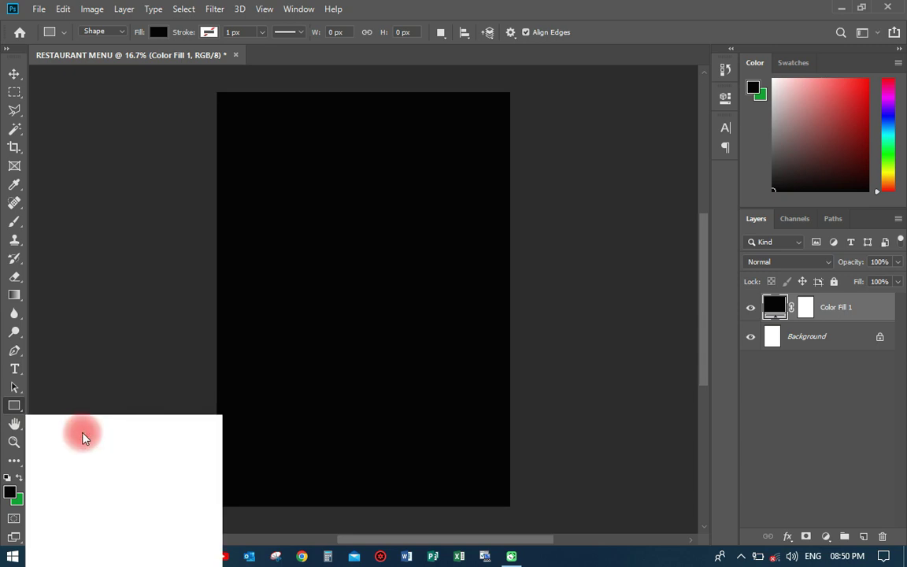
pyautogui.moveTo(15, 407); pyautogui.dragTo(70, 438)
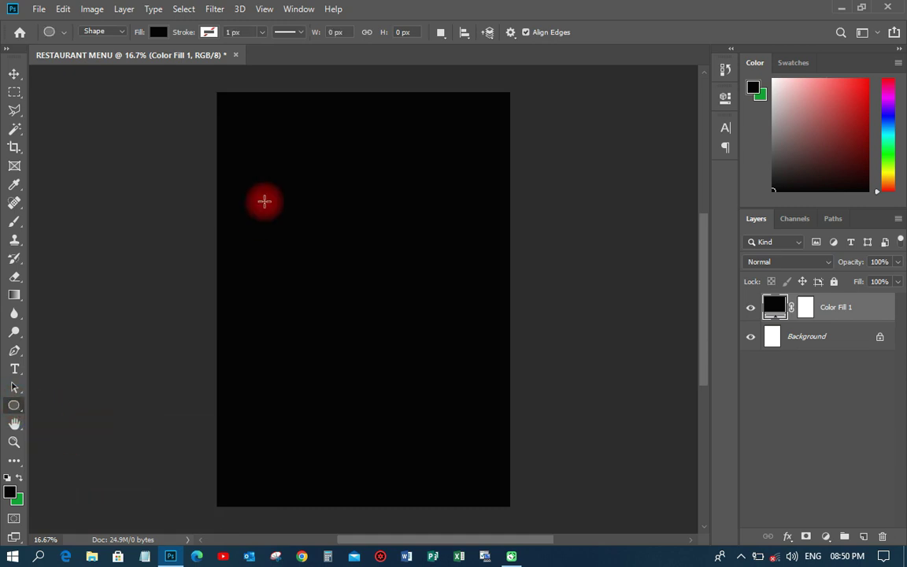
pyautogui.moveTo(239, 118)
pyautogui.mouseDown()
pyautogui.moveTo(308, 260)
pyautogui.moveTo(471, 460)
pyautogui.mouseUp()
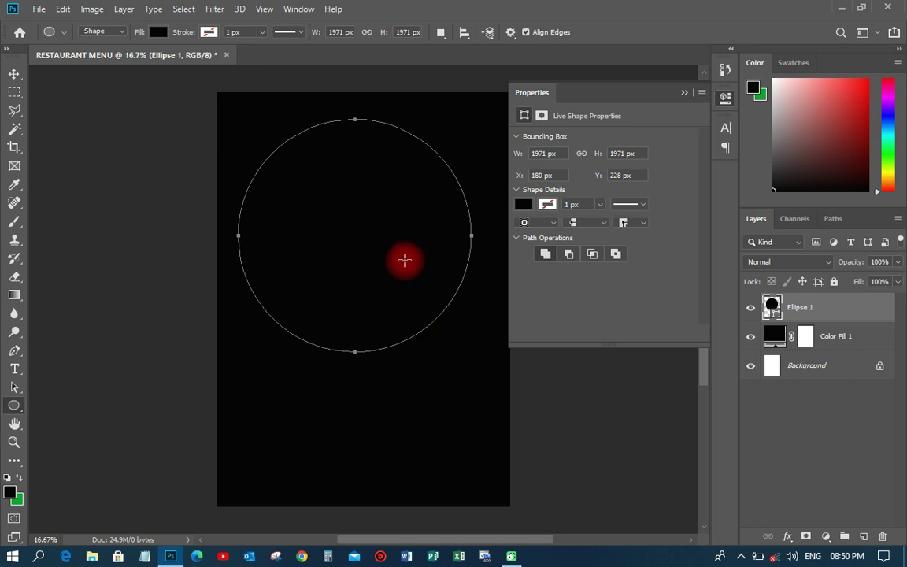
pyautogui.click(525, 204)
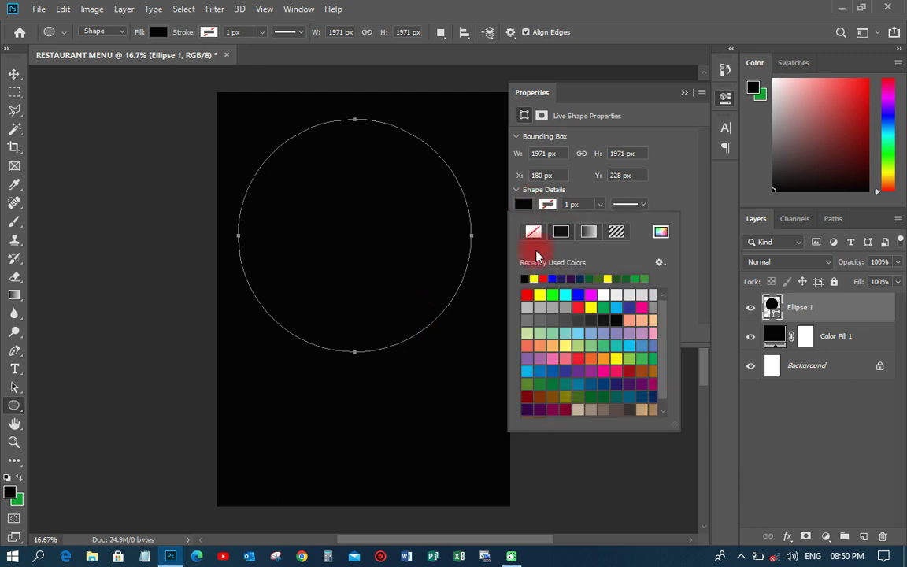
pyautogui.click(591, 307)
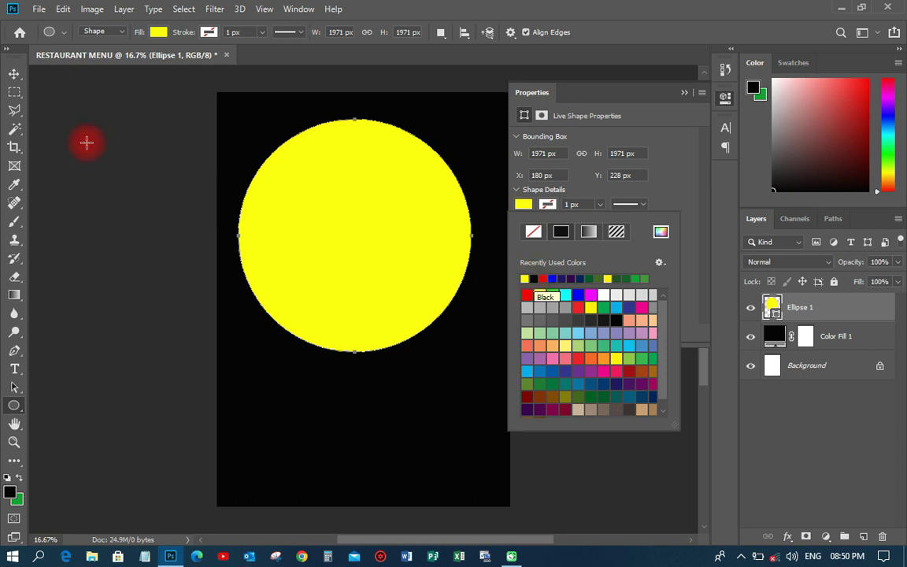
pyautogui.click(14, 73)
pyautogui.moveTo(377, 238); pyautogui.dragTo(331, 235)
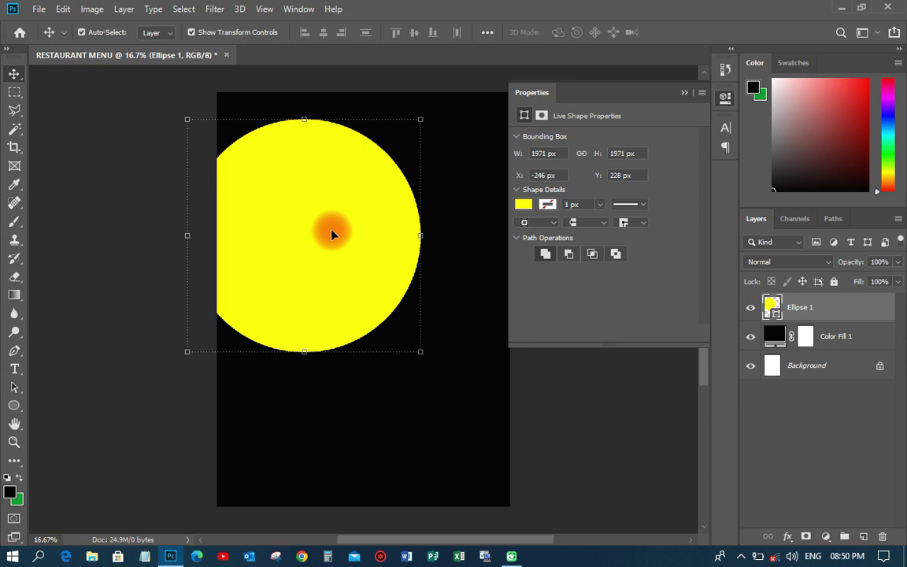
# Duplicate the yellow circle layer and recolor the copy white (ffffff)
pyautogui.hotkey('ctrl', 'j')
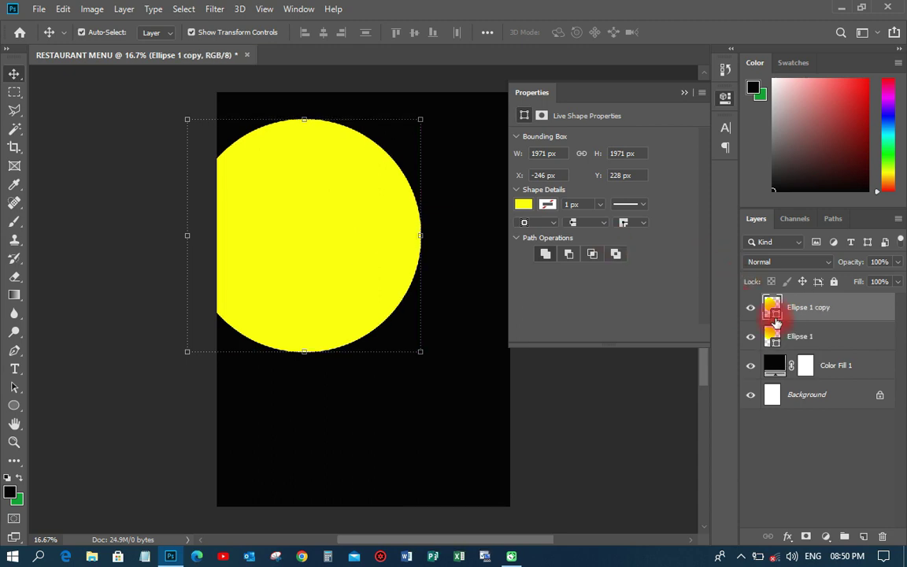
pyautogui.press('i')
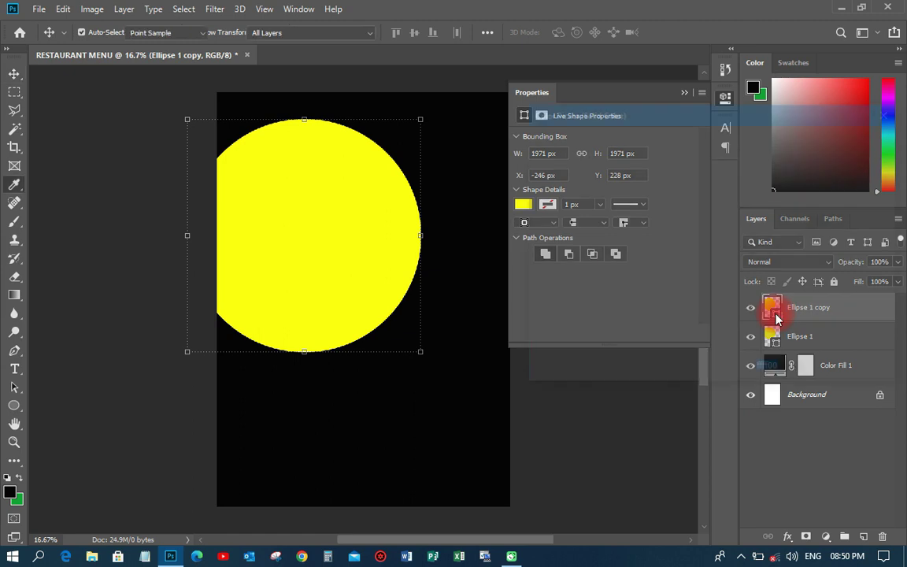
pyautogui.doubleClick(775, 315)
pyautogui.moveTo(724, 152); pyautogui.dragTo(725, 125)
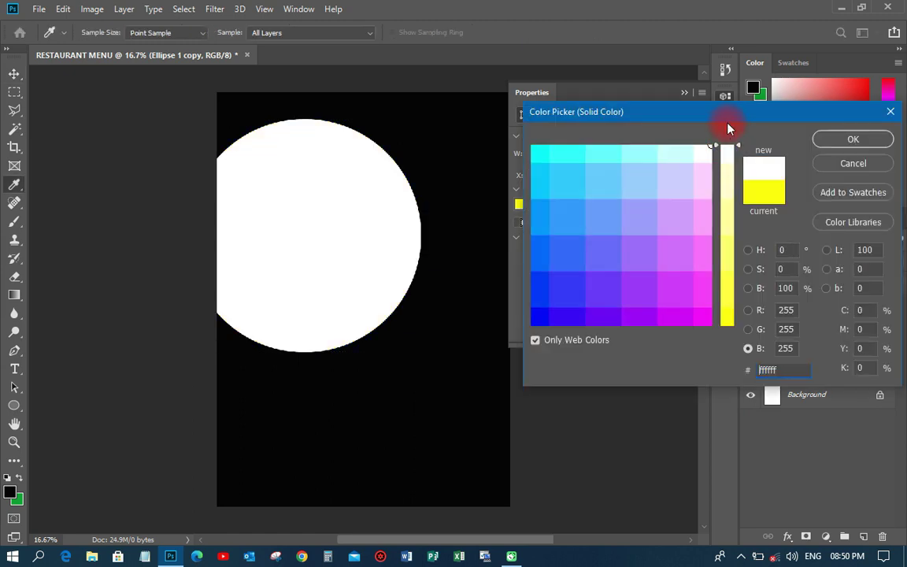
pyautogui.click(841, 149)
pyautogui.press('v')
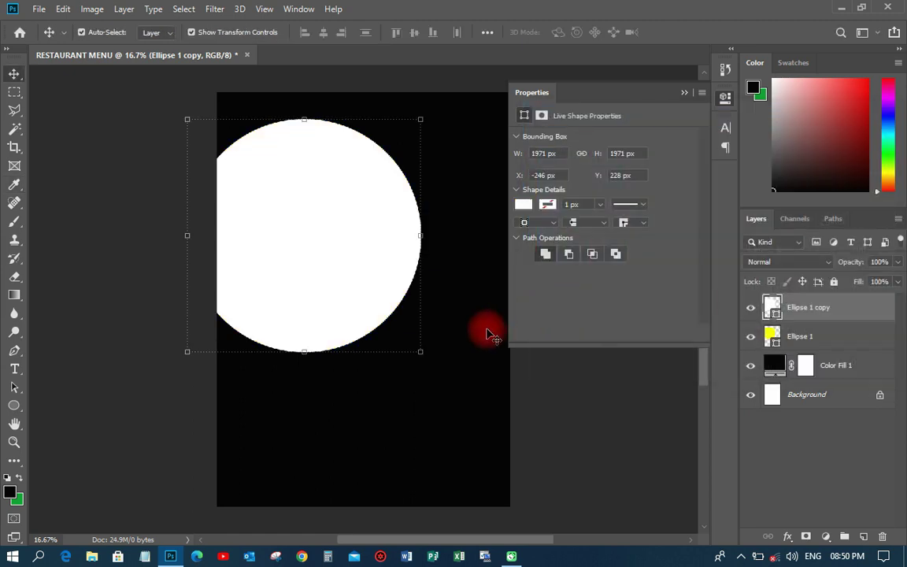
# Scale the white circle about its center to about 90.5% so the yellow one forms a ring around it
pyautogui.keyDown('alt'); pyautogui.keyDown('shift'); pyautogui.click(420, 119); pyautogui.keyUp('shift'); pyautogui.keyUp('alt')
pyautogui.moveTo(419, 120); pyautogui.dragTo(409, 130)
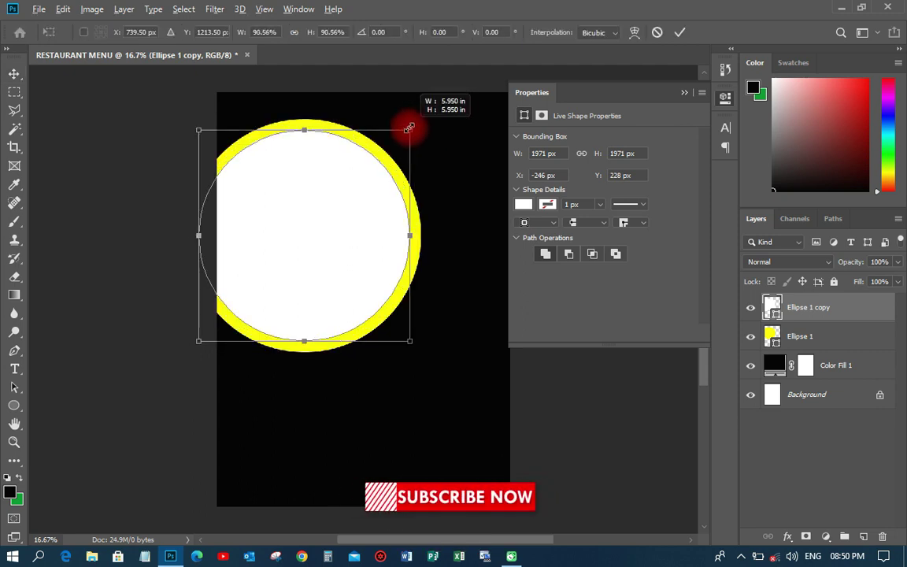
pyautogui.click(681, 32)
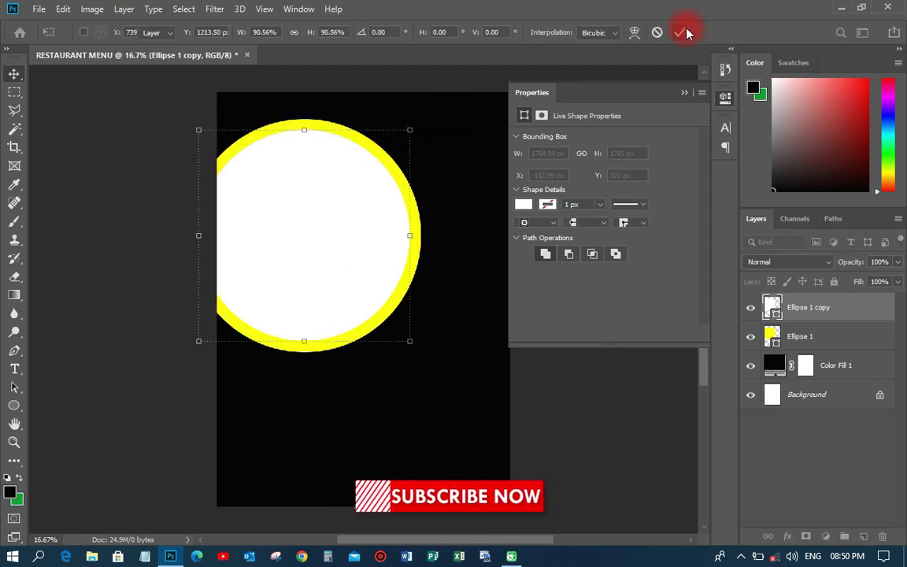
pyautogui.click(722, 101)
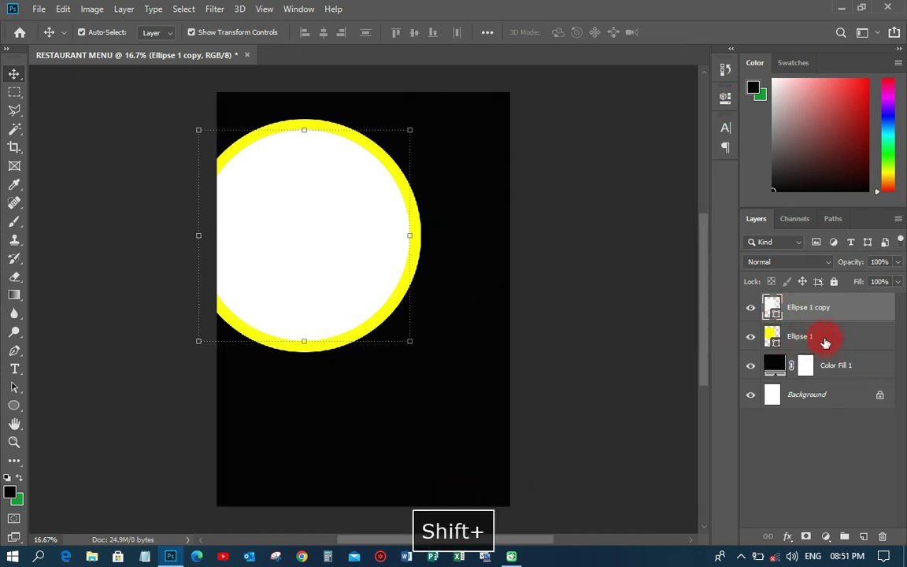
# Group the white and yellow circle layers and name the group 1
pyautogui.keyDown('shift'); pyautogui.click(784, 335); pyautogui.keyUp('shift')
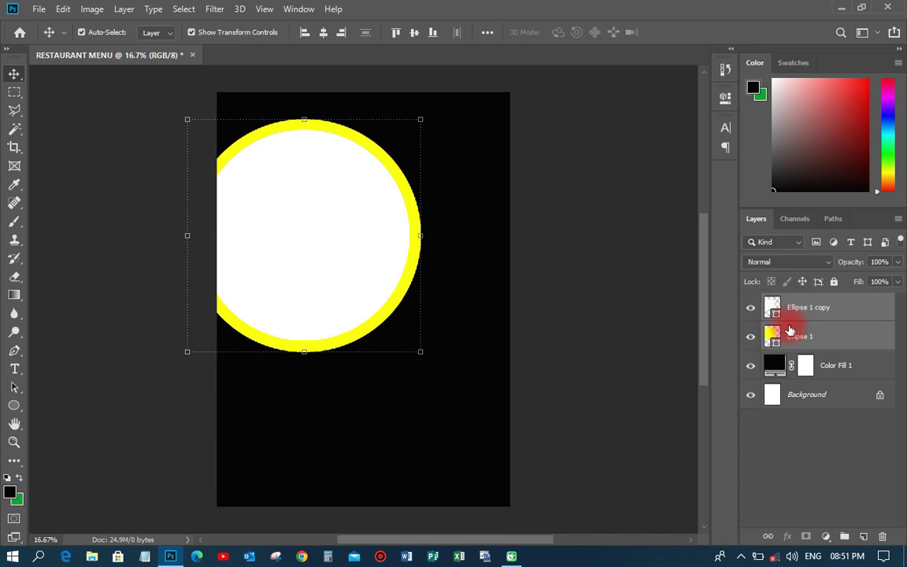
pyautogui.press('ctrl')
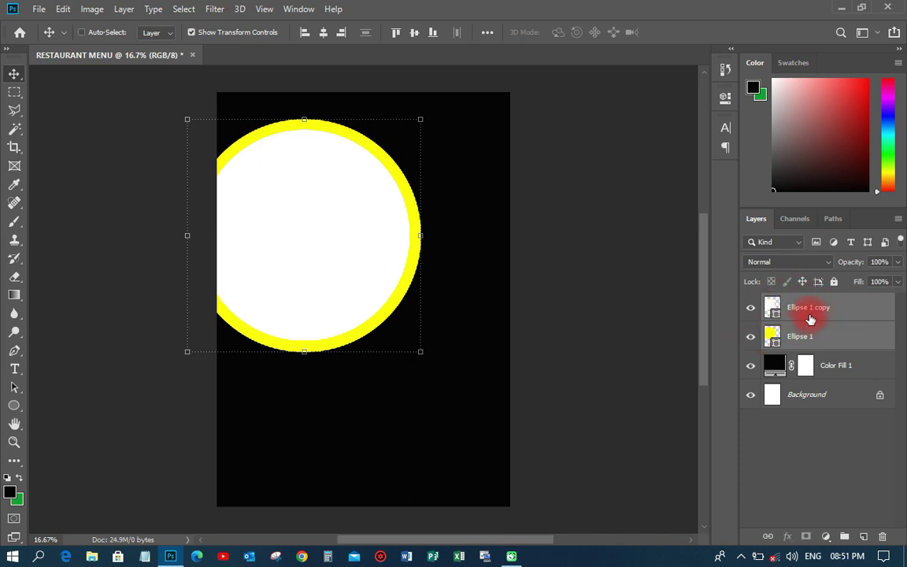
pyautogui.hotkey('ctrl', 'g')
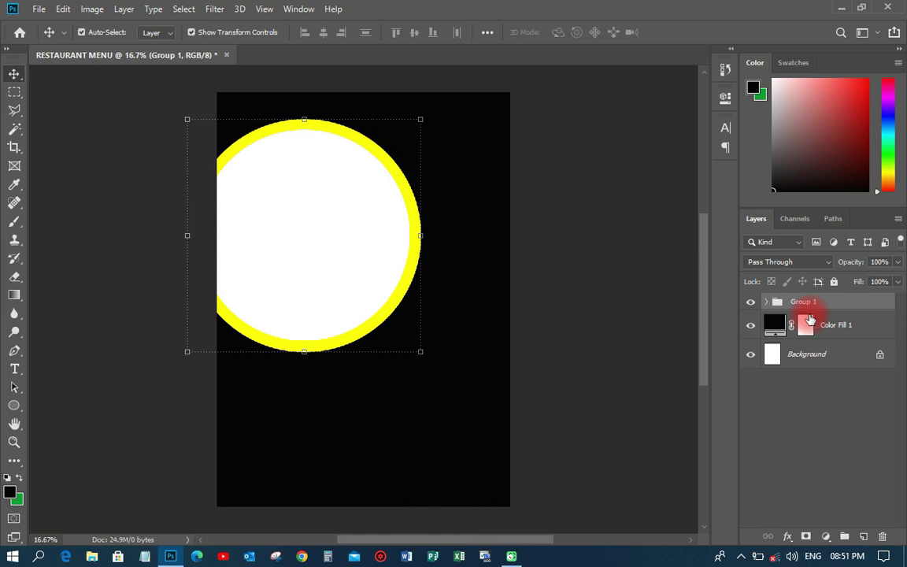
pyautogui.doubleClick(805, 302)
pyautogui.write('1')
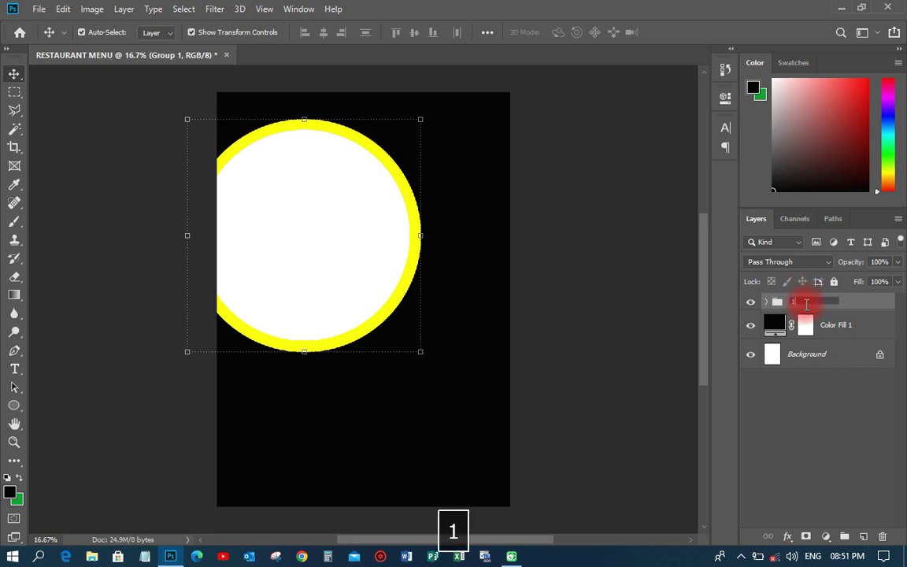
pyautogui.click(842, 304)
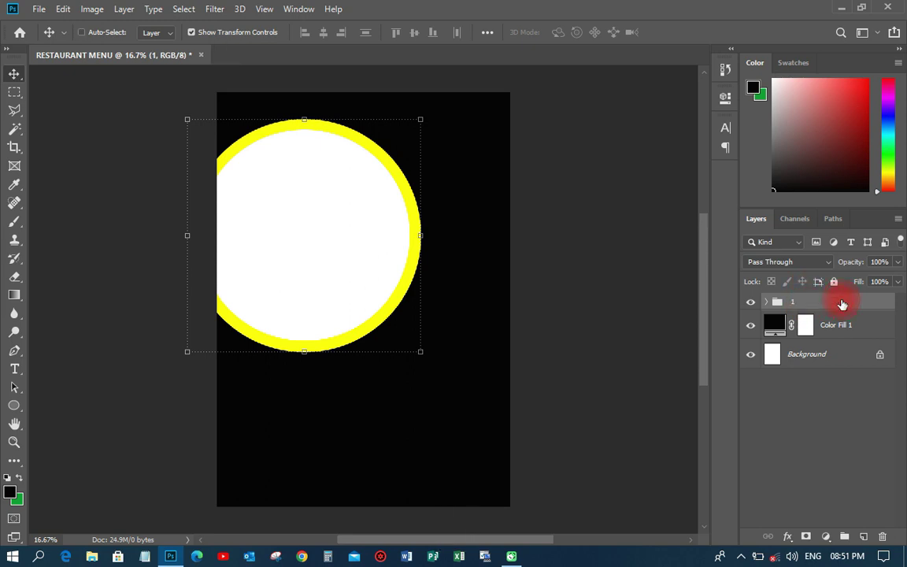
# Duplicate group 1, scale the copy down proportionally, and place it overlapping the page's upper right corner
pyautogui.hotkey('ctrl', 'j')
pyautogui.moveTo(327, 231); pyautogui.dragTo(433, 197)
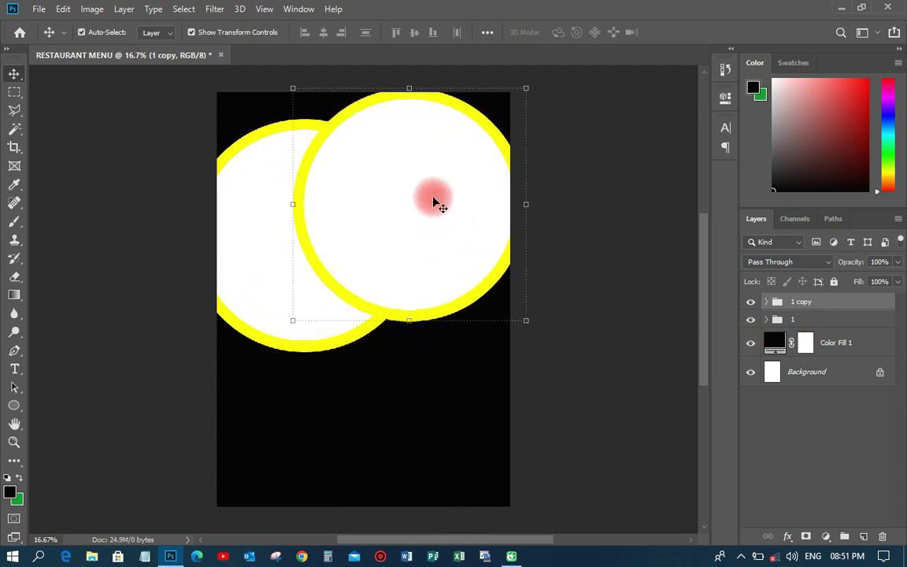
pyautogui.moveTo(525, 88); pyautogui.dragTo(484, 130)
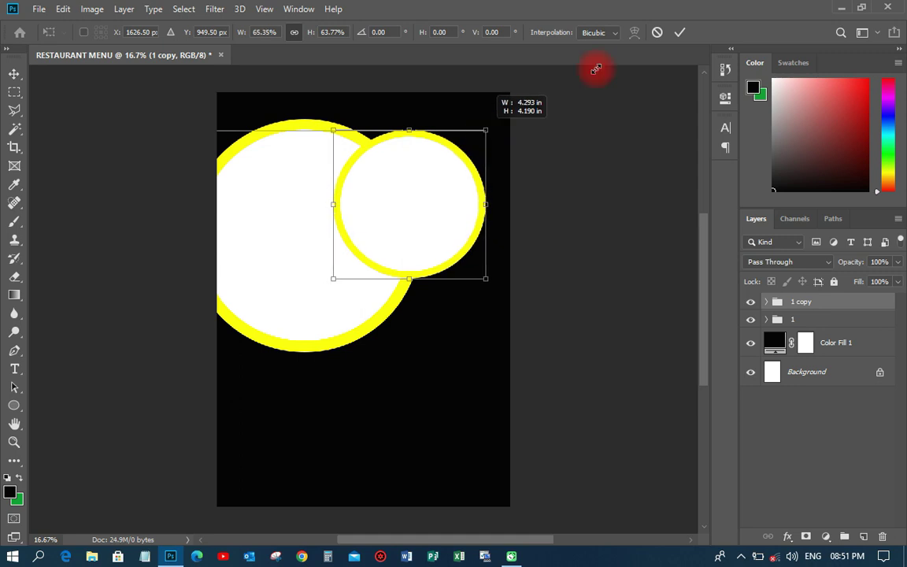
pyautogui.click(657, 33)
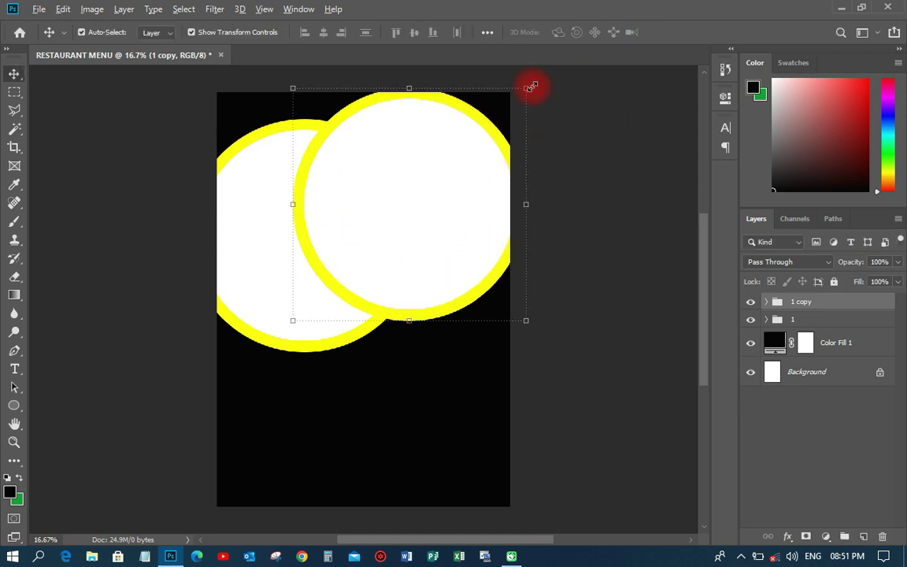
pyautogui.moveTo(523, 88); pyautogui.dragTo(479, 137)
pyautogui.moveTo(436, 190); pyautogui.dragTo(497, 131)
pyautogui.moveTo(542, 214); pyautogui.dragTo(555, 224)
pyautogui.moveTo(461, 202); pyautogui.dragTo(455, 208)
pyautogui.click(680, 33)
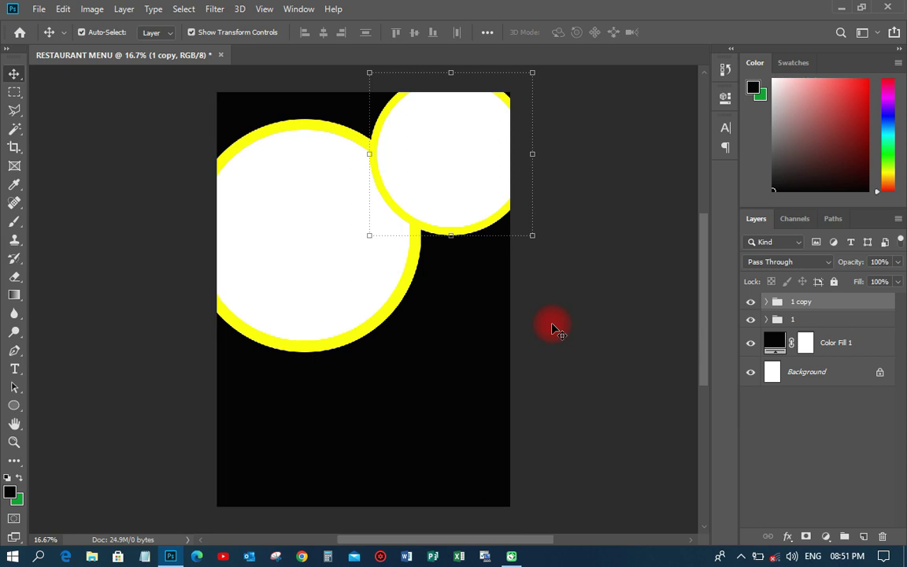
# Duplicate the smaller circle group, move the copy below it over the large circle's right edge, and scale it to about 73.5%
pyautogui.hotkey('ctrl', 'j')
pyautogui.moveTo(472, 185); pyautogui.dragTo(446, 290)
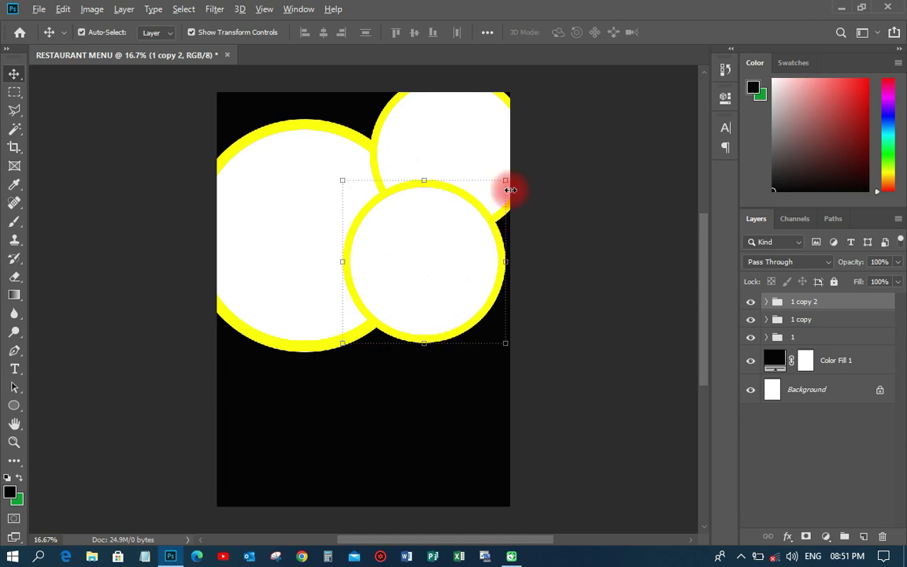
pyautogui.moveTo(504, 184); pyautogui.dragTo(480, 201)
pyautogui.click(681, 33)
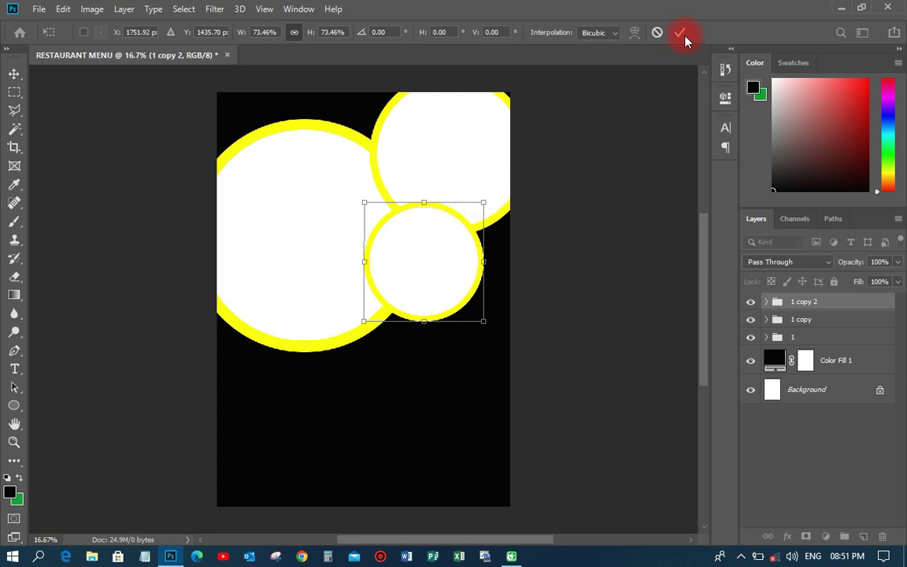
# Rename the upper right circle's group 2 and the smallest circle's group 3
pyautogui.click(805, 320)
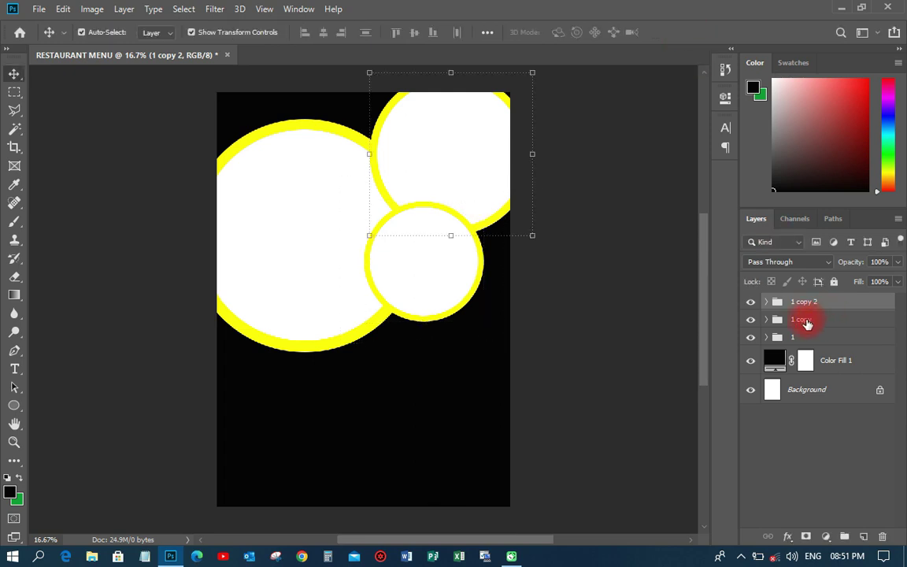
pyautogui.doubleClick(803, 321)
pyautogui.write('2')
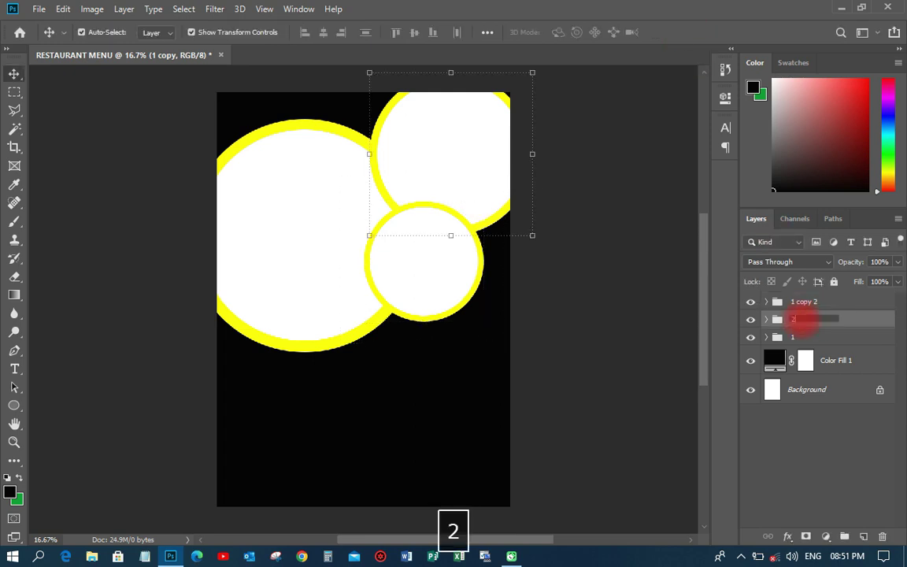
pyautogui.doubleClick(800, 302)
pyautogui.write('3')
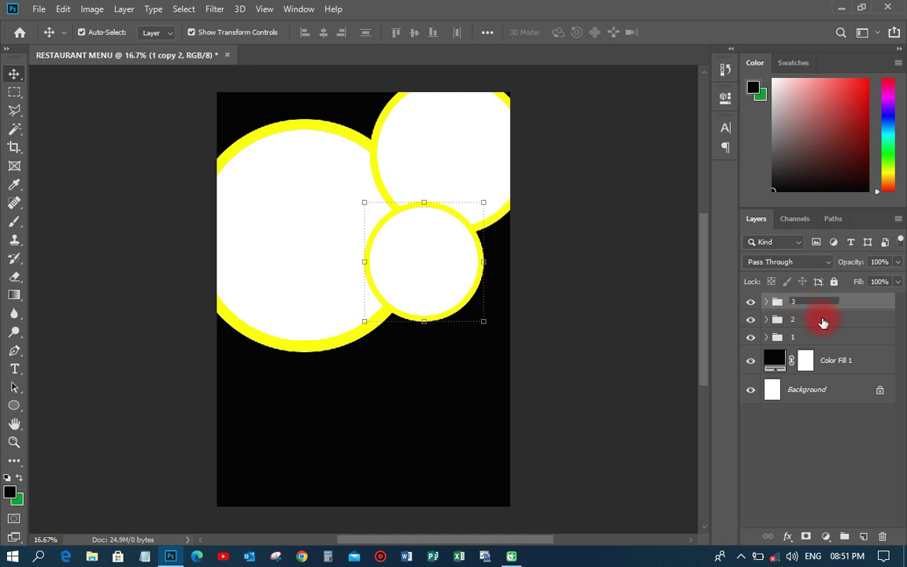
# Nudge the group 2 circle up and right, and shift the smallest group 3 circle up and right toward the page edge
pyautogui.click(806, 314)
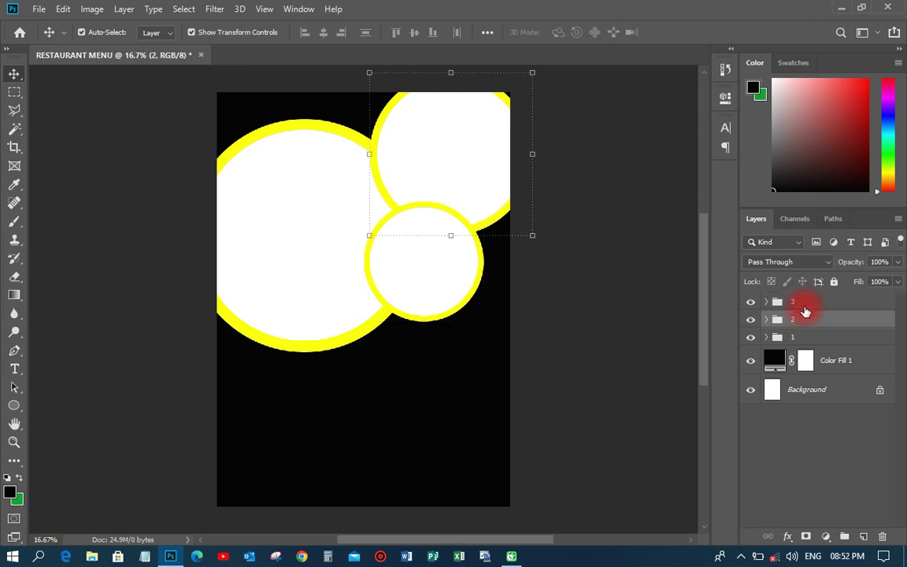
pyautogui.moveTo(483, 160); pyautogui.dragTo(491, 165)
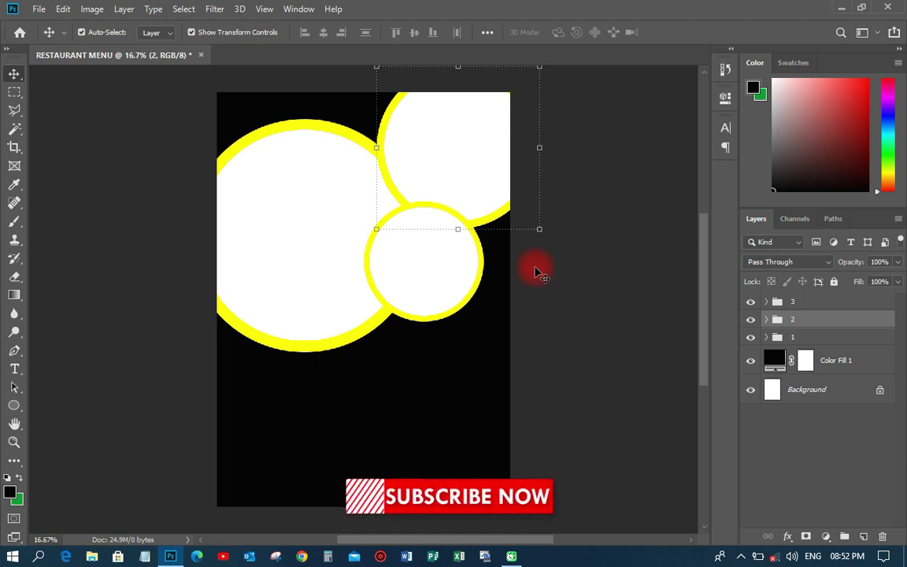
pyautogui.click(553, 314)
pyautogui.click(792, 307)
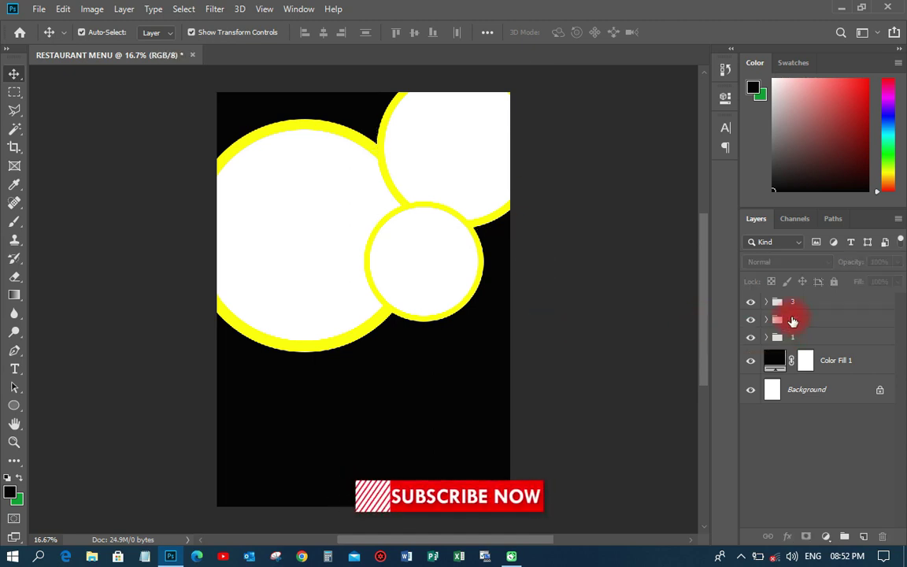
pyautogui.moveTo(448, 272); pyautogui.dragTo(453, 255)
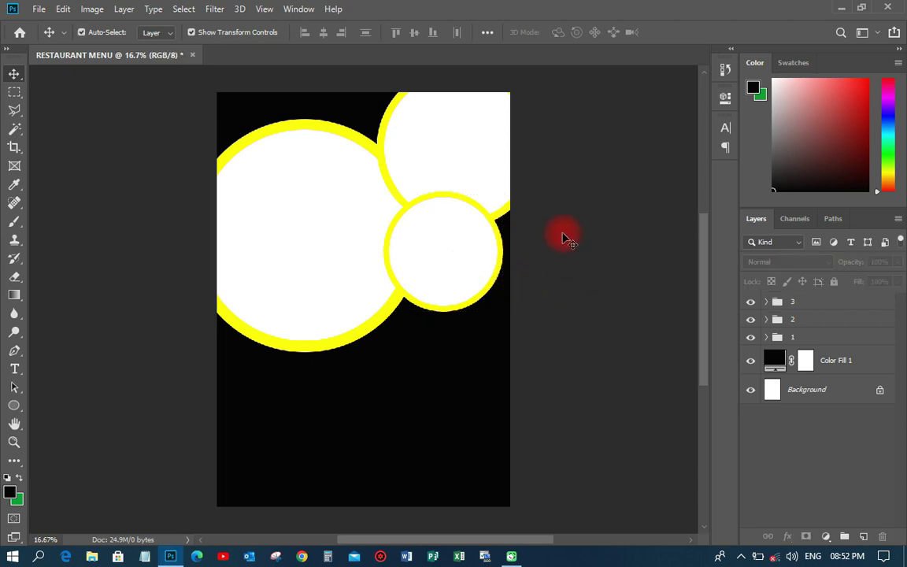
# Draw a black rectangle about 582 x 1062 px over the large circle's upper part and round all its corners to 291 px
pyautogui.click(15, 407)
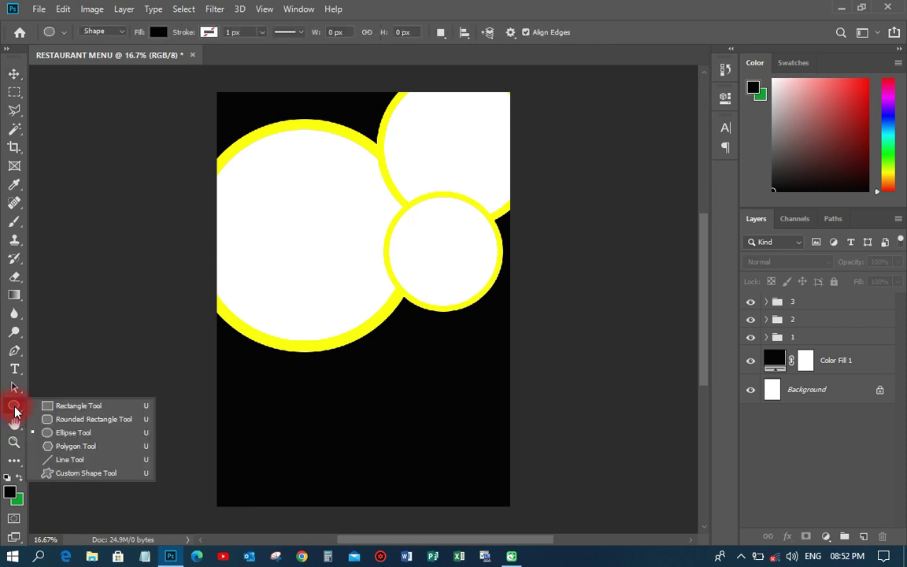
pyautogui.click(78, 407)
pyautogui.moveTo(273, 74); pyautogui.dragTo(340, 196)
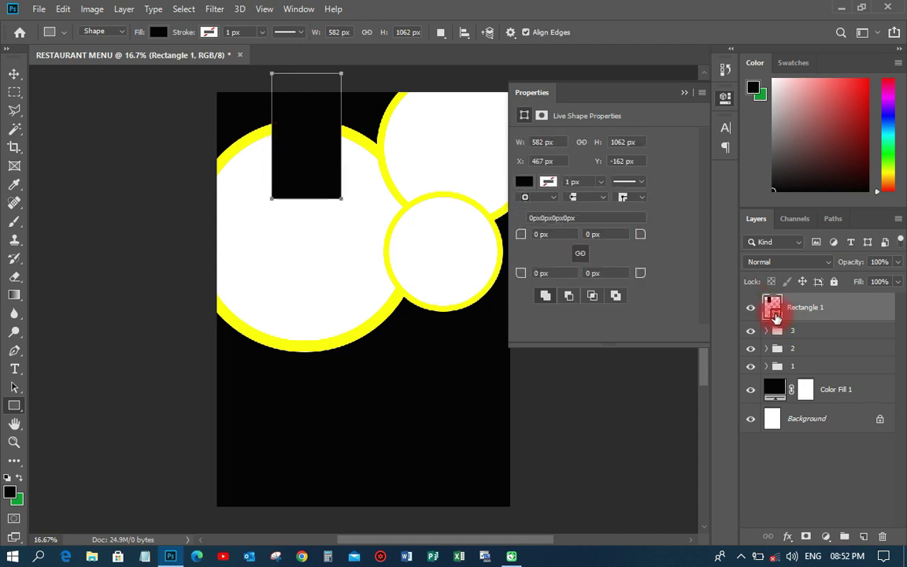
pyautogui.moveTo(520, 239); pyautogui.dragTo(749, 228)
pyautogui.click(581, 253)
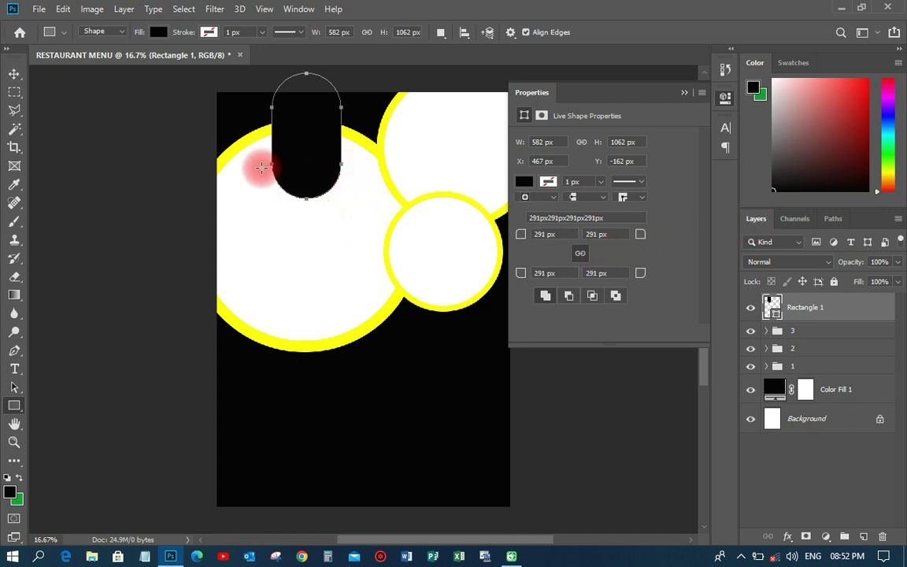
# Stretch the rounded rectangle upward beyond the page's upper edge to about 130% of its height
pyautogui.click(18, 76)
pyautogui.moveTo(305, 76); pyautogui.dragTo(302, 43)
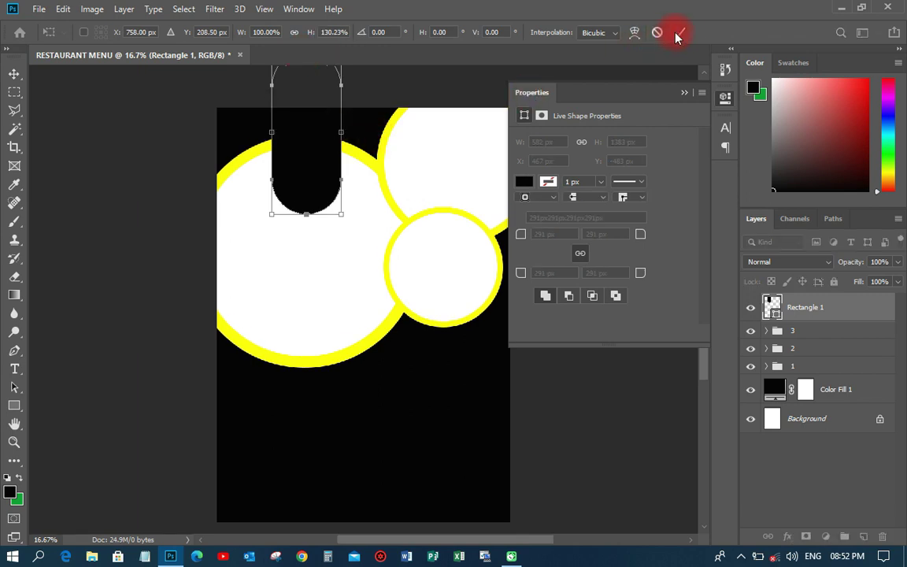
pyautogui.press('Return')
# Lower the rounded rectangle's opacity to 75%
pyautogui.click(898, 262)
pyautogui.moveTo(882, 285); pyautogui.dragTo(881, 285)
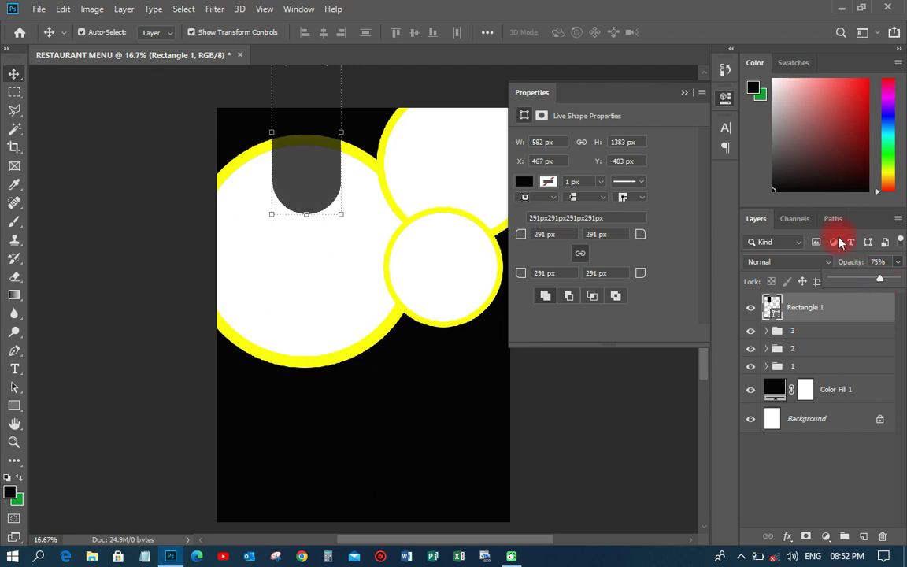
pyautogui.click(729, 99)
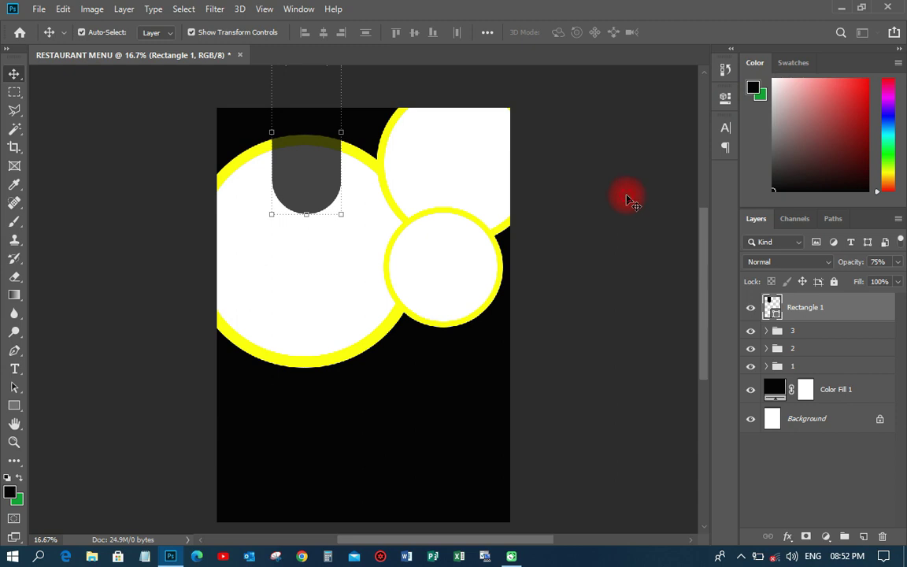
pyautogui.click(630, 200)
pyautogui.hotkey('ctrl', '0')
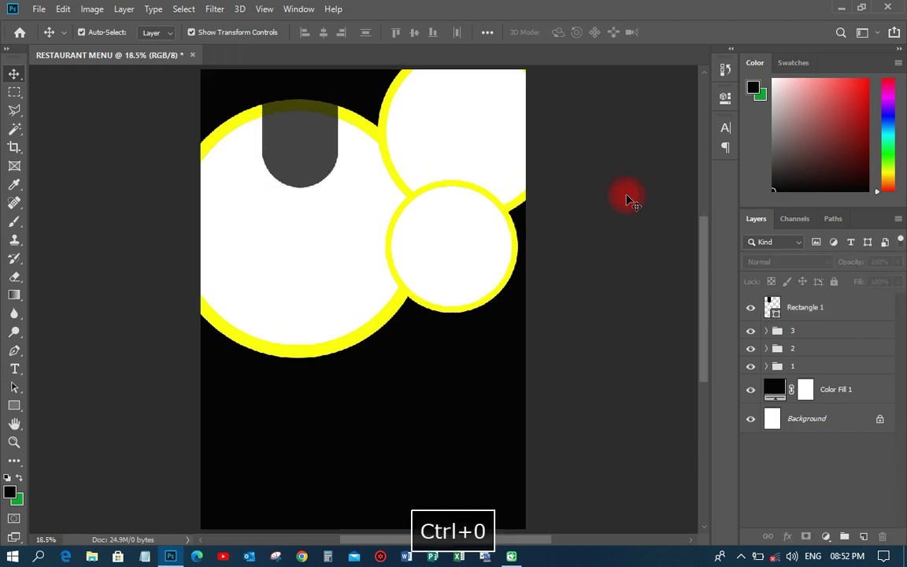
# Switch to the desktop and open the restaurant menu design folder in a maximized window
pyautogui.click(838, 10)
pyautogui.click(247, 138)
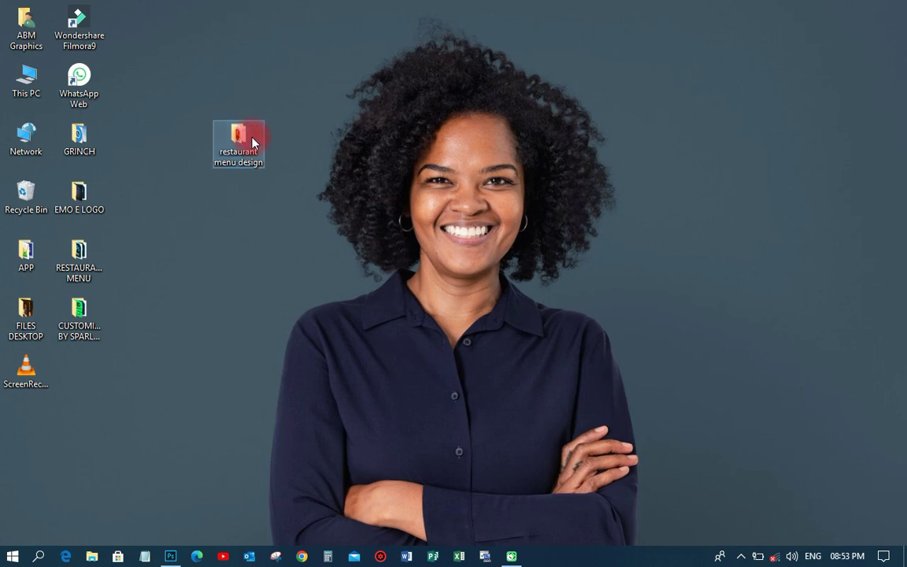
pyautogui.doubleClick(252, 142)
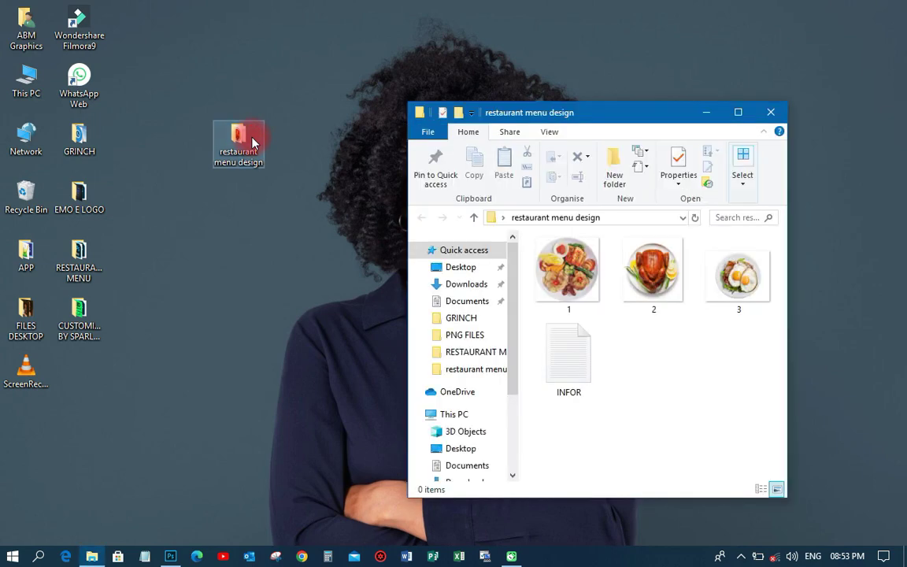
pyautogui.click(736, 115)
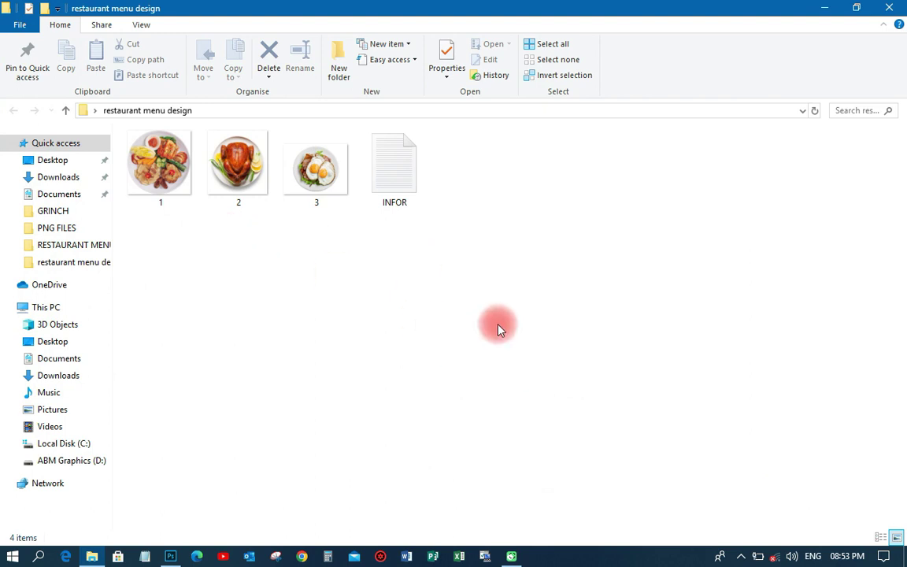
# Place image 1 from the folder into the Photoshop menu document and position it over the large circle
pyautogui.click(155, 161)
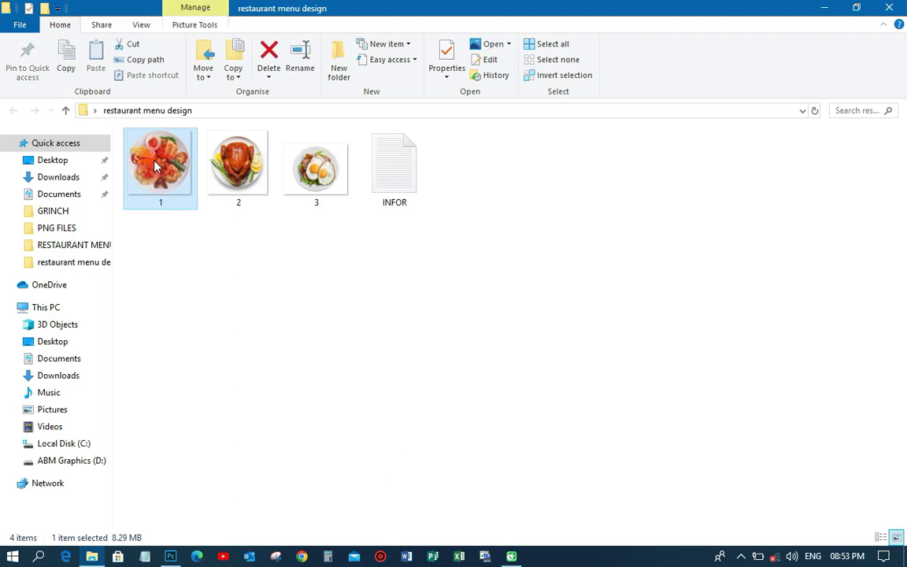
pyautogui.moveTo(156, 165); pyautogui.dragTo(296, 285)
pyautogui.press('space')
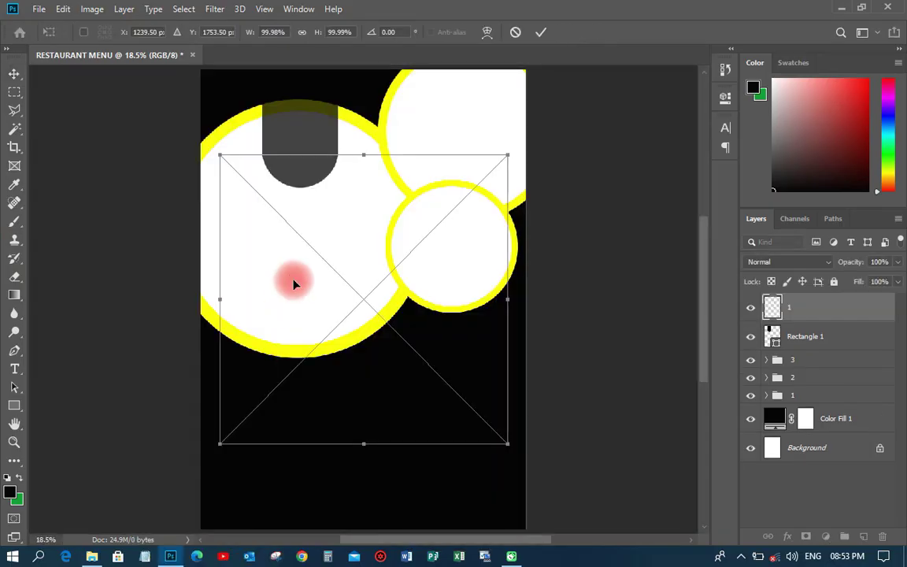
pyautogui.moveTo(300, 211); pyautogui.dragTo(280, 204)
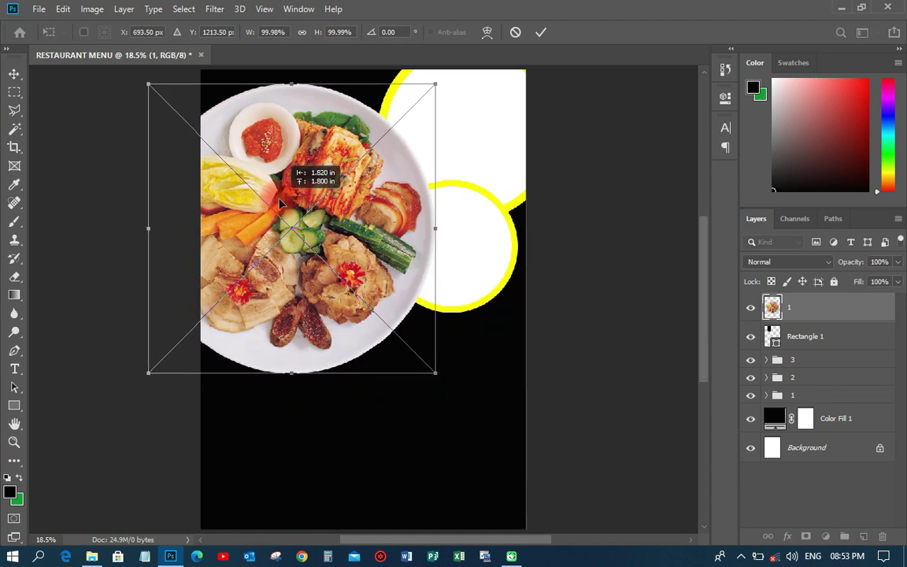
pyautogui.click(540, 33)
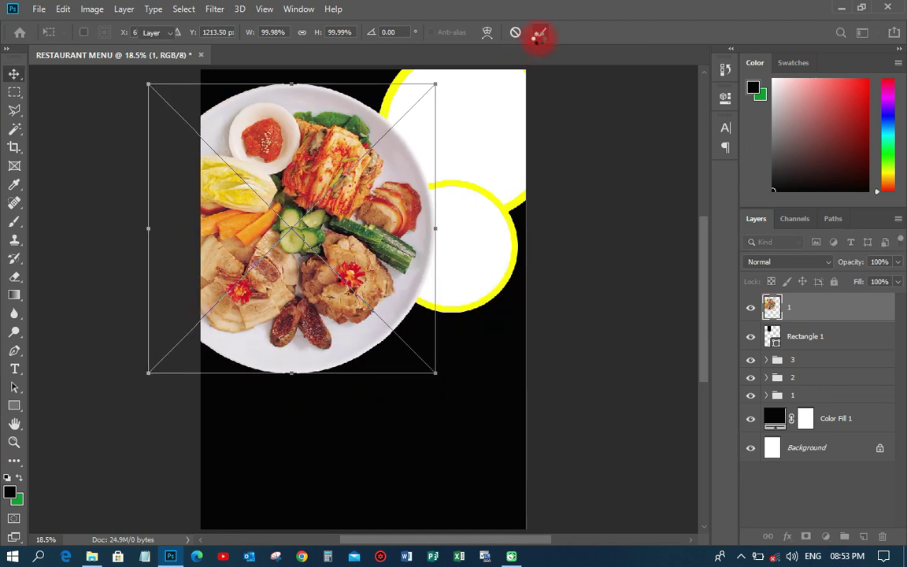
# Rasterize the placed image 1 layer
pyautogui.click(816, 314)
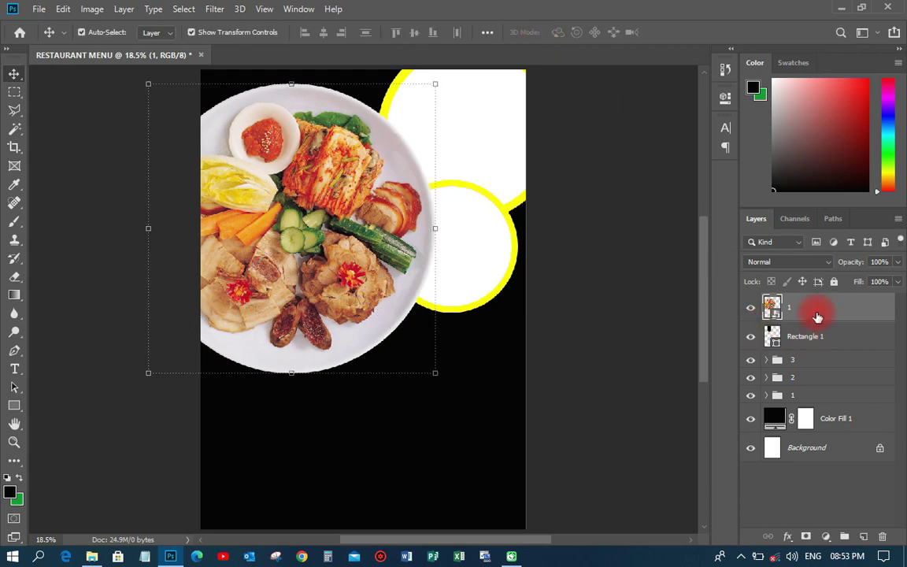
pyautogui.rightClick(817, 315)
pyautogui.click(676, 362)
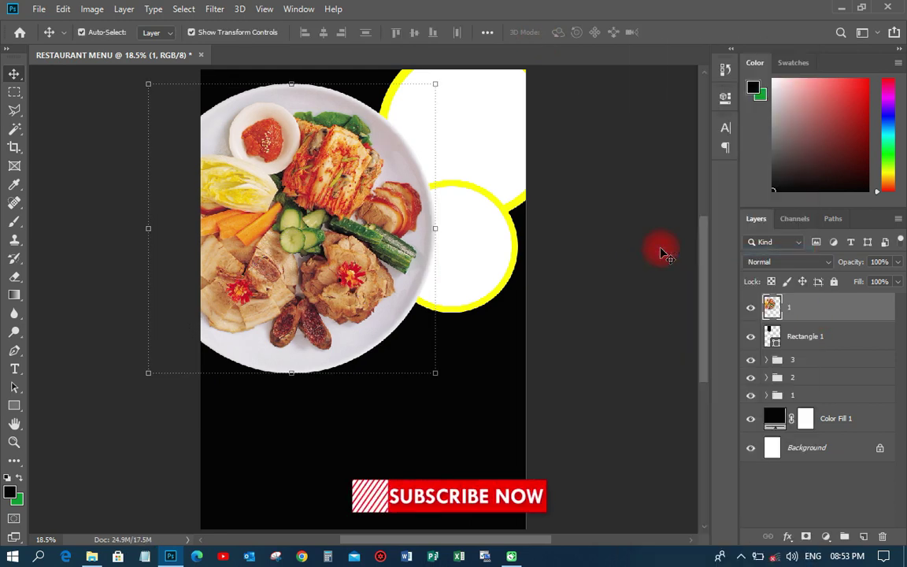
# Move the image 1 layer into group 1 above the white circle and clip it to that circle
pyautogui.moveTo(818, 316); pyautogui.dragTo(820, 400)
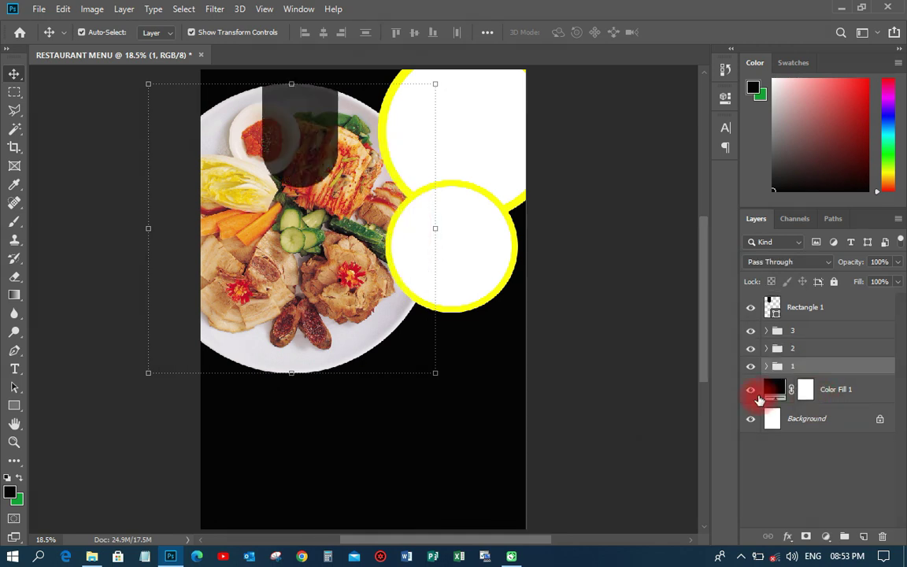
pyautogui.click(767, 367)
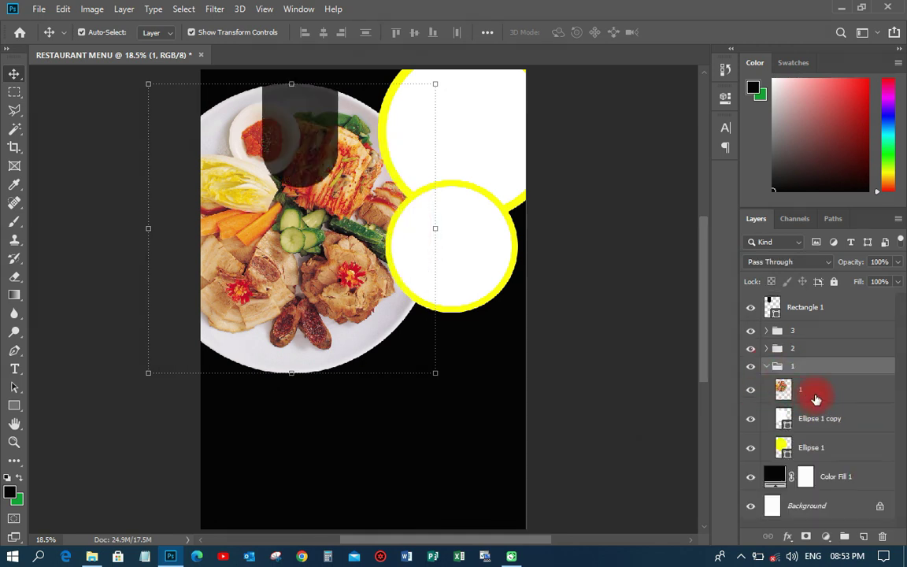
pyautogui.click(817, 398)
pyautogui.rightClick(817, 398)
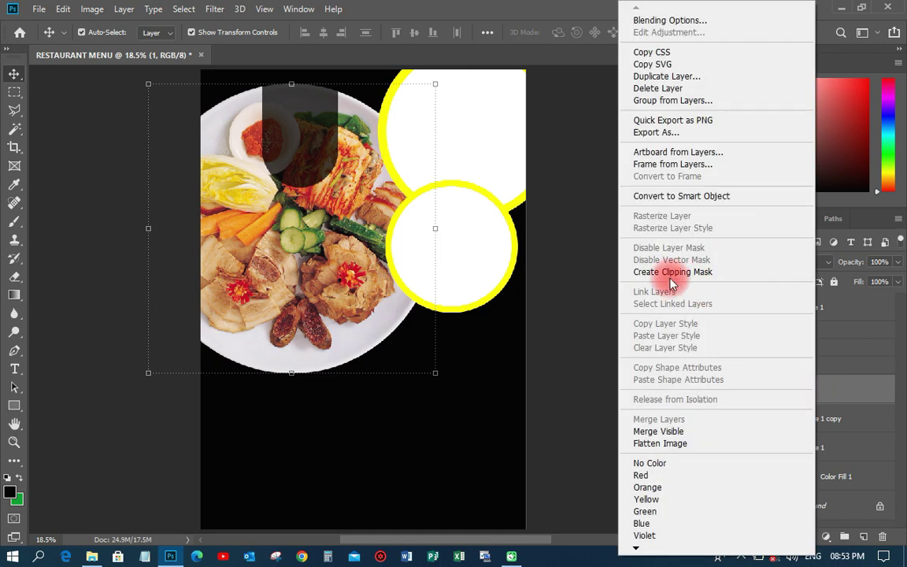
pyautogui.click(665, 274)
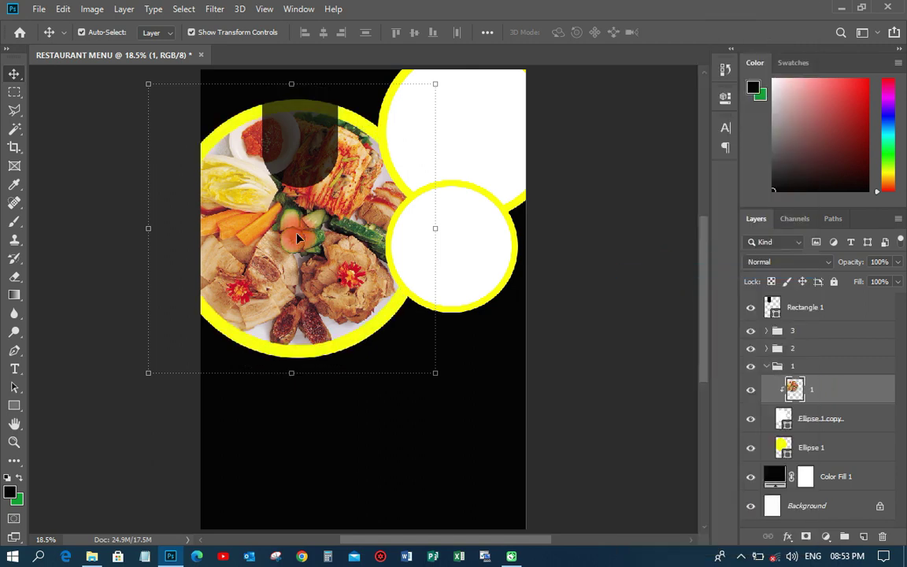
# Place the roast chicken image 2 from the restaurant menu design folder above the white circle in group 2
pyautogui.click(486, 146)
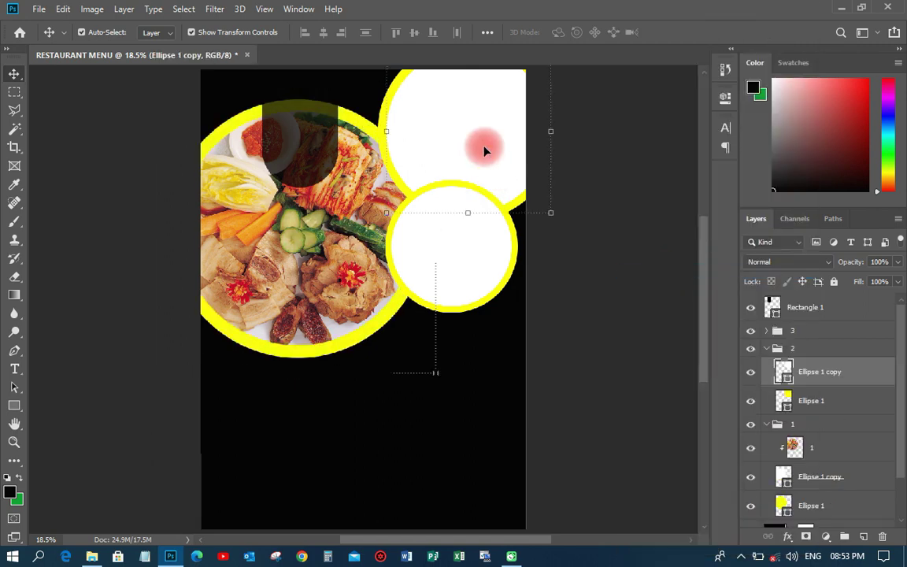
pyautogui.click(92, 556)
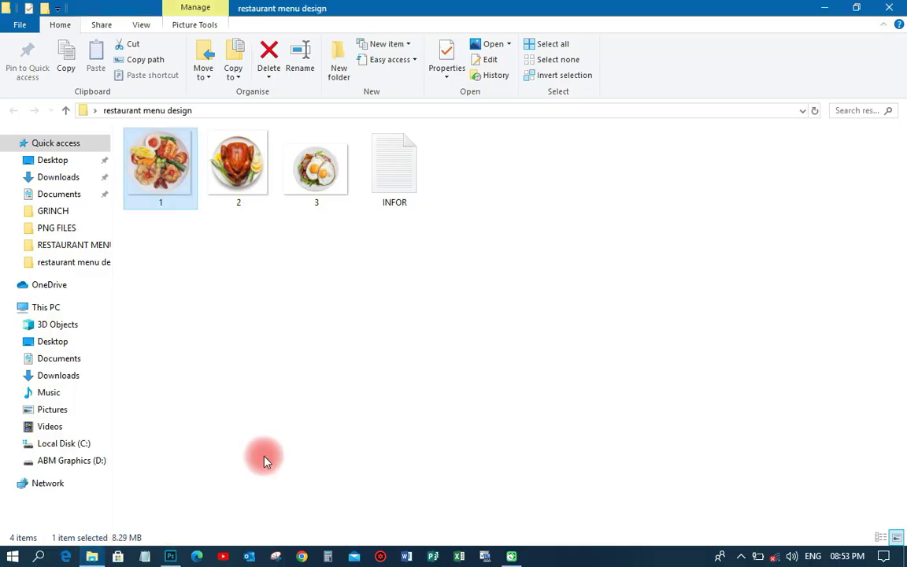
pyautogui.click(239, 169)
pyautogui.moveTo(242, 186); pyautogui.dragTo(479, 277)
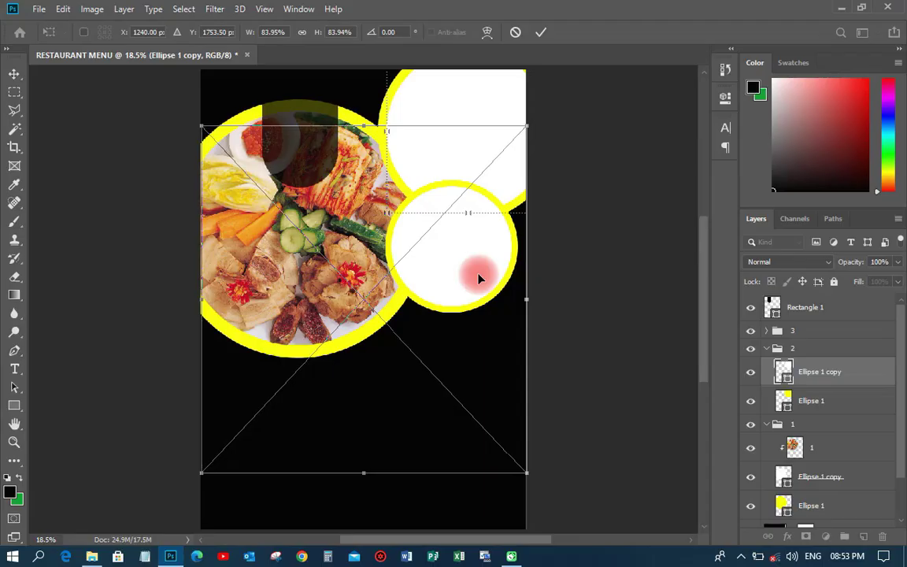
pyautogui.click(543, 32)
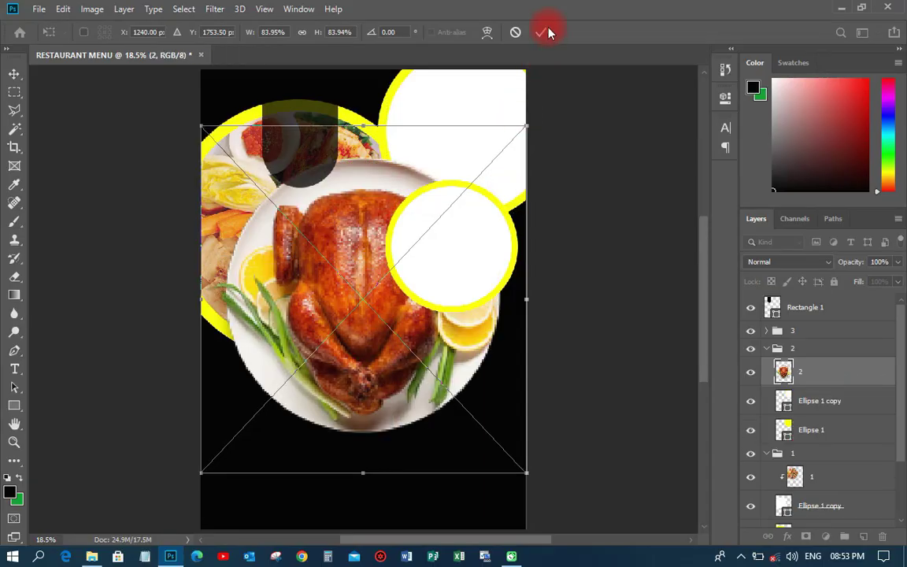
pyautogui.click(691, 256)
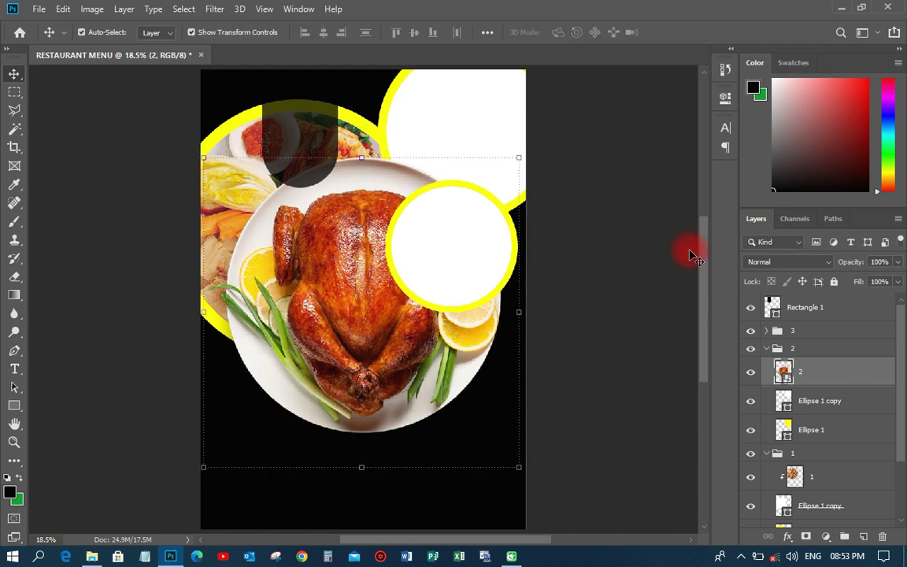
# Hide the chicken image, move its layer to the top of group 3, and show it again
pyautogui.click(754, 375)
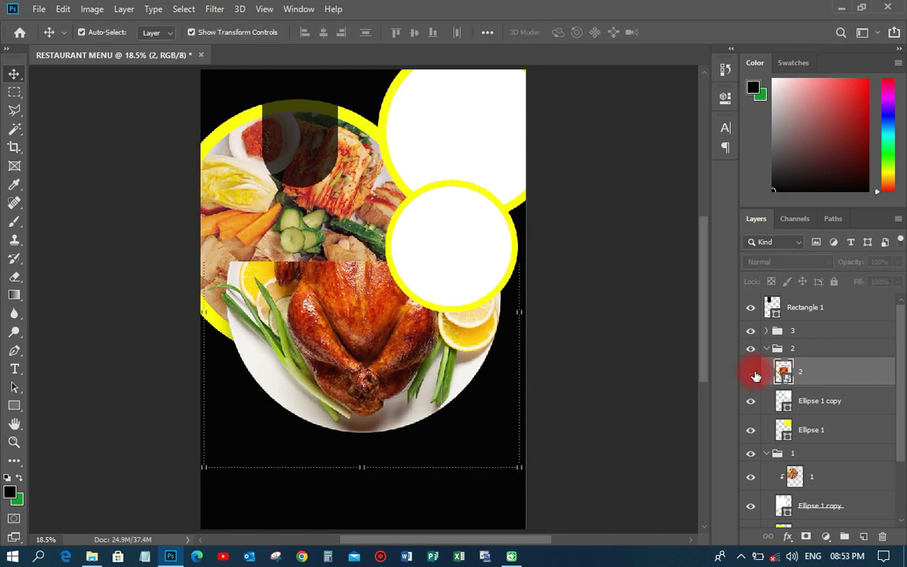
pyautogui.click(448, 243)
pyautogui.moveTo(805, 451); pyautogui.dragTo(813, 353)
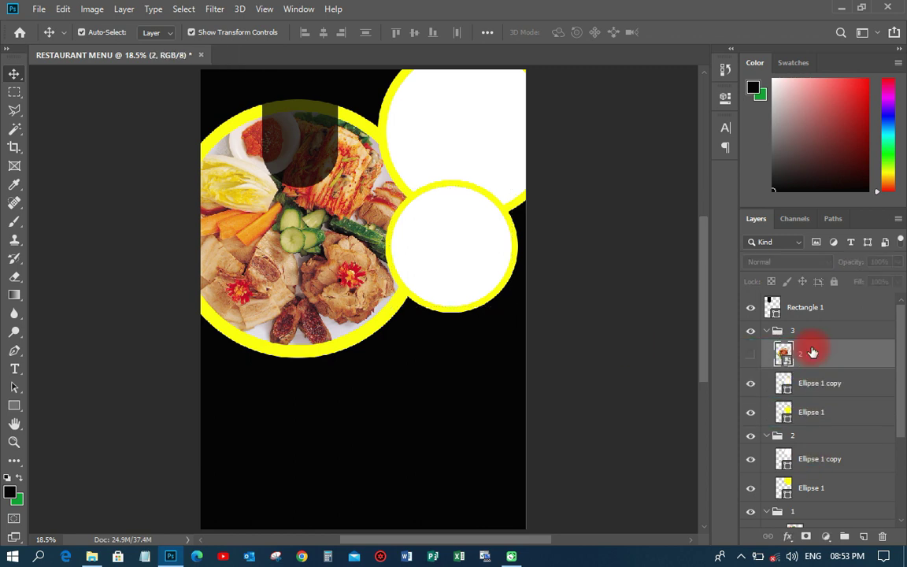
pyautogui.click(751, 356)
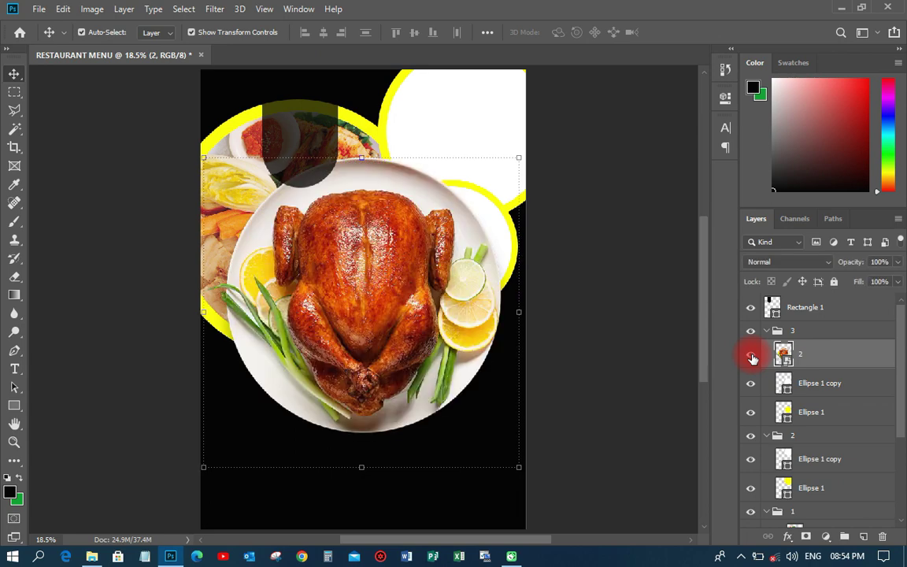
# Clip the chicken image to group 3's white circle and shift it right so the chicken fills the smallest circle
pyautogui.rightClick(825, 357)
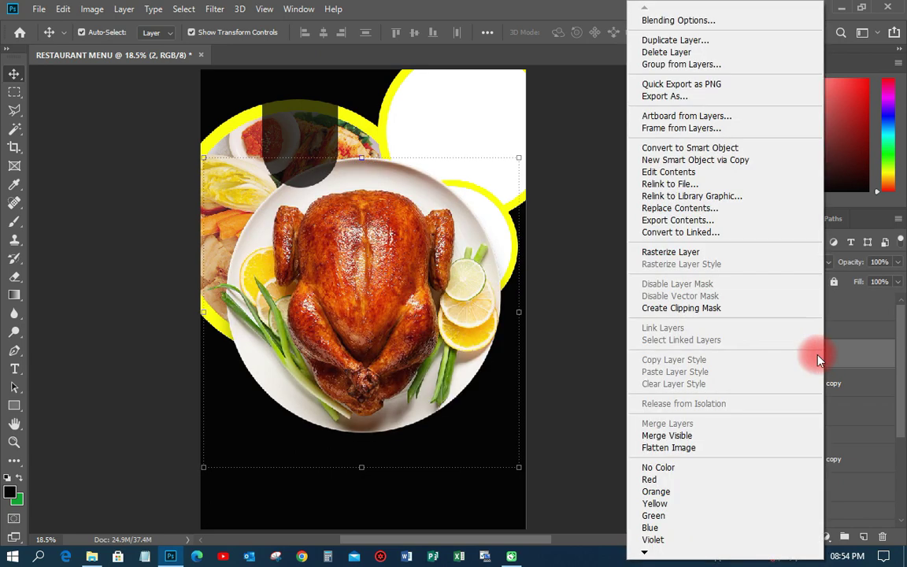
pyautogui.click(699, 367)
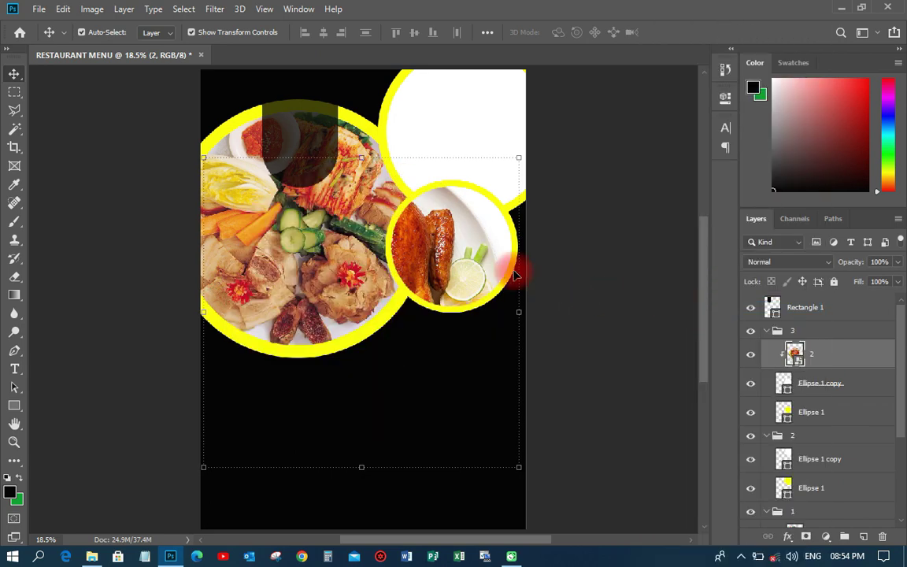
pyautogui.moveTo(430, 248); pyautogui.dragTo(506, 255)
pyautogui.click(822, 369)
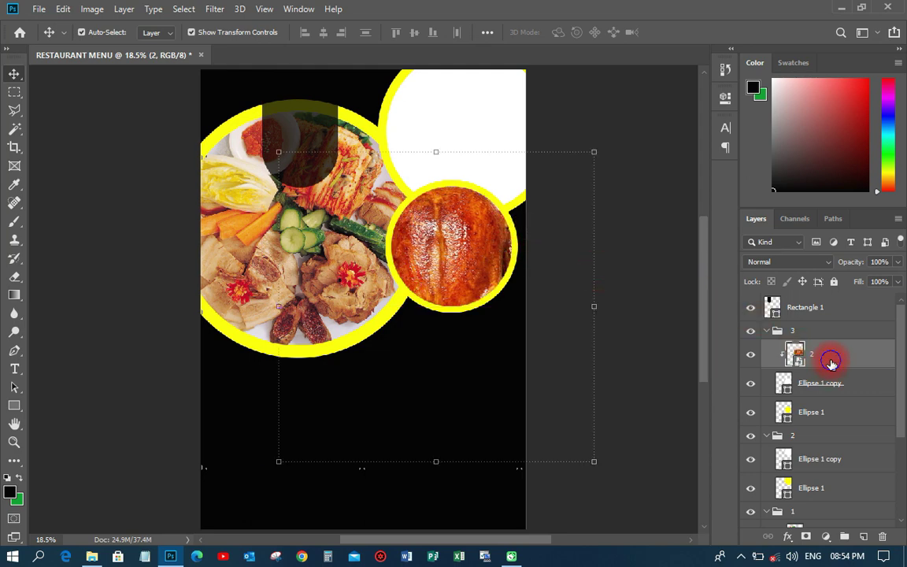
# Rasterize the chicken image layer and scale it down so the whole plate fits inside the smallest circle
pyautogui.rightClick(831, 363)
pyautogui.click(699, 251)
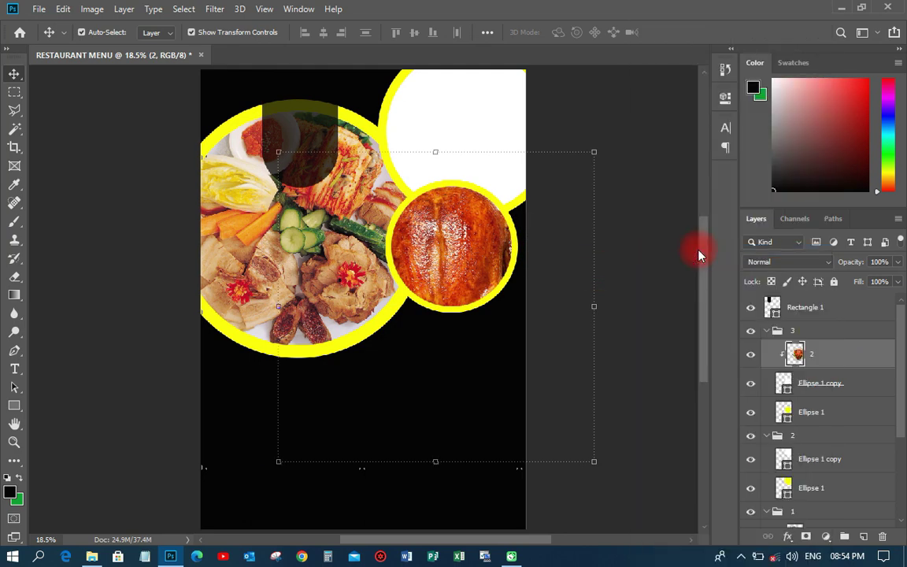
pyautogui.moveTo(597, 152); pyautogui.dragTo(517, 182)
pyautogui.moveTo(469, 238); pyautogui.dragTo(469, 233)
pyautogui.click(680, 33)
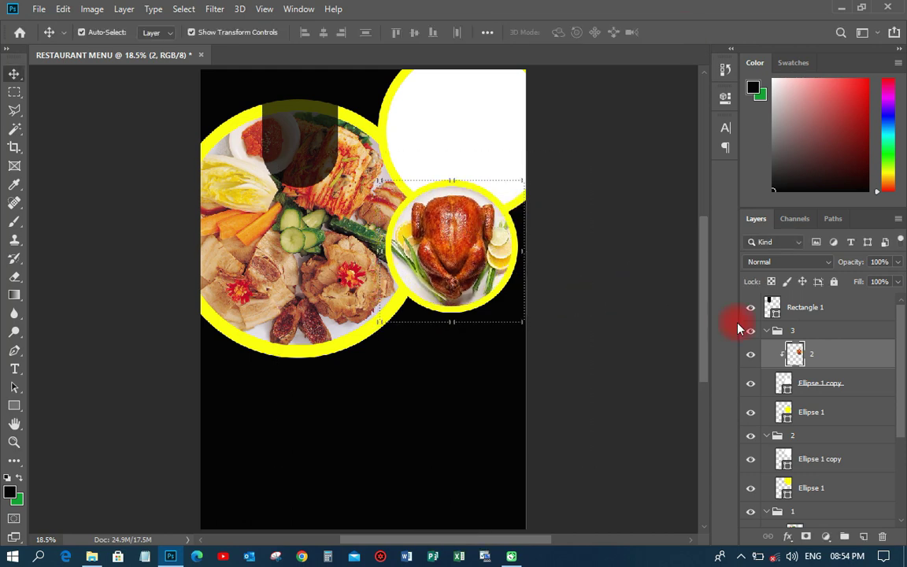
# Place the fried egg image 3 from the restaurant menu design folder over the remaining white circle and rasterize its layer
pyautogui.click(91, 556)
pyautogui.moveTo(322, 197); pyautogui.dragTo(493, 108)
pyautogui.press('space')
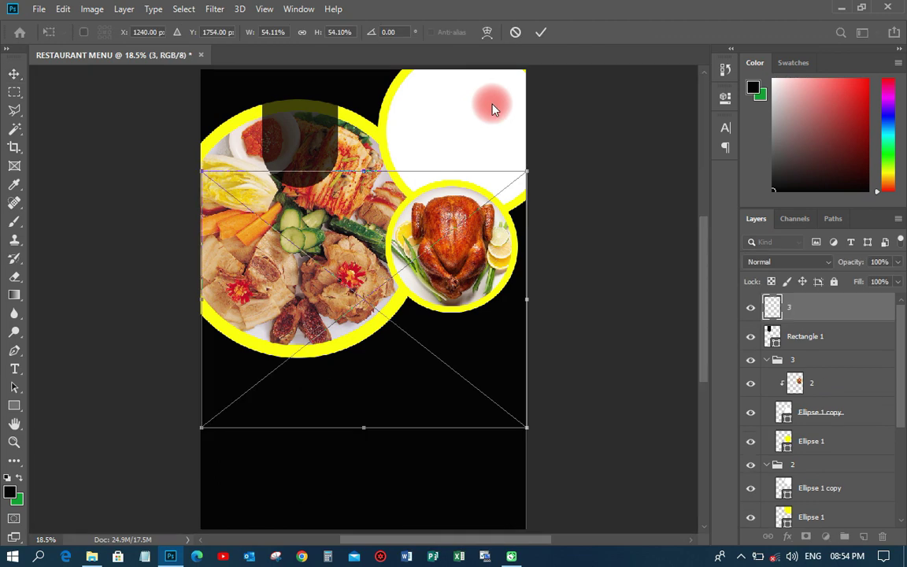
pyautogui.click(541, 32)
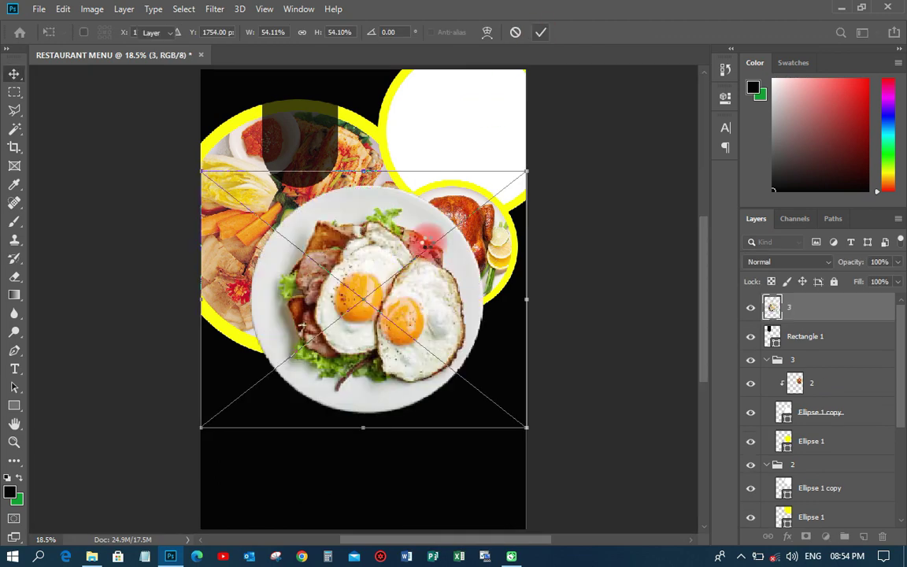
pyautogui.moveTo(407, 300); pyautogui.dragTo(501, 127)
pyautogui.rightClick(804, 308)
pyautogui.click(675, 251)
# Move the image 3 layer into group 2 above the white circle and clip it to that circle
pyautogui.moveTo(824, 315); pyautogui.dragTo(808, 486)
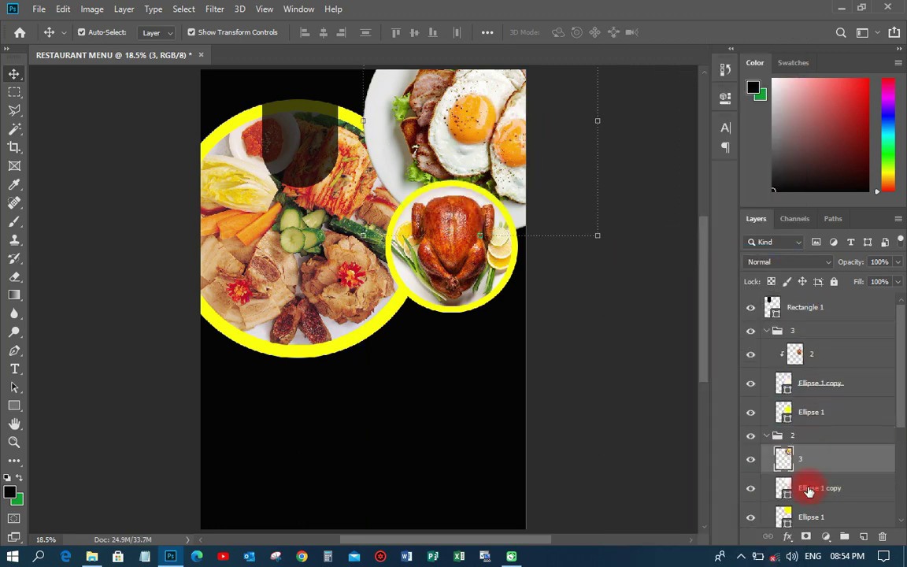
pyautogui.click(826, 465)
pyautogui.rightClick(826, 466)
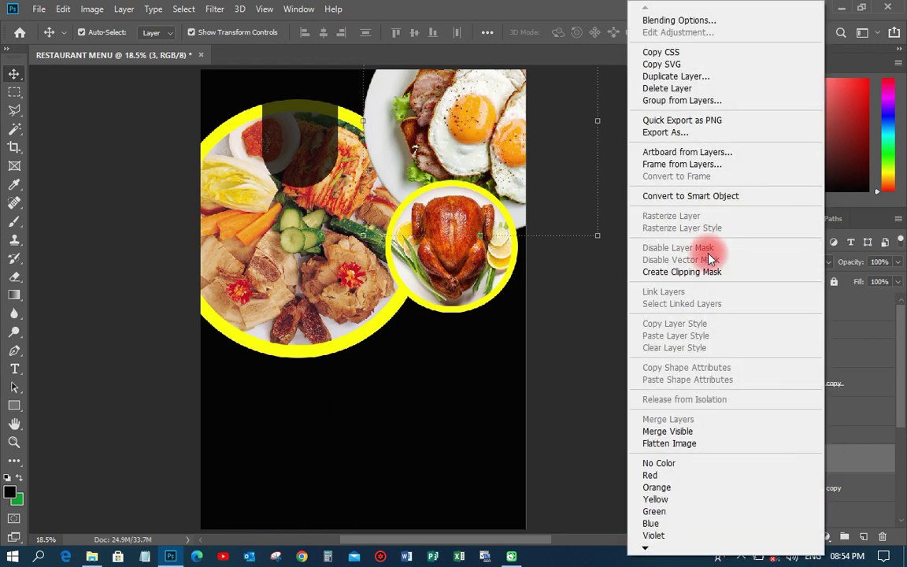
pyautogui.click(690, 269)
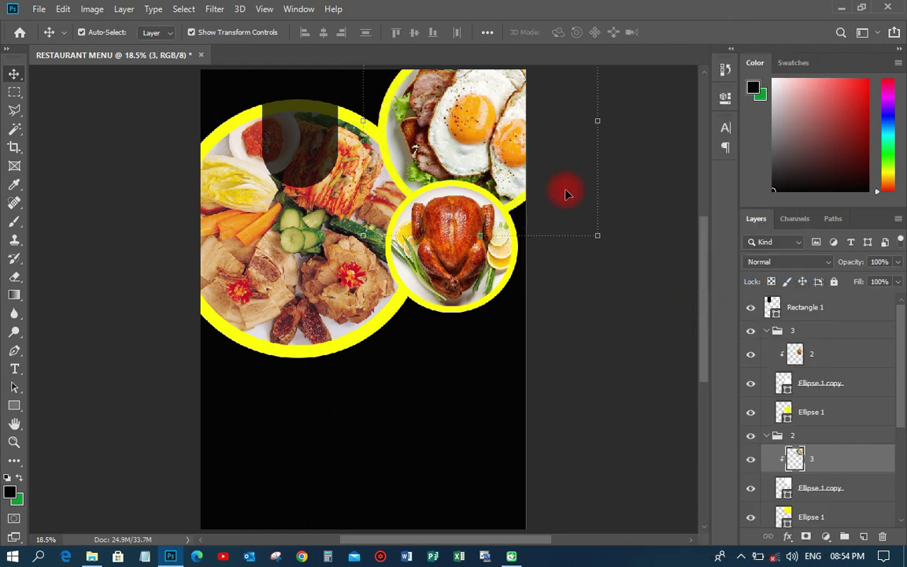
pyautogui.click(535, 262)
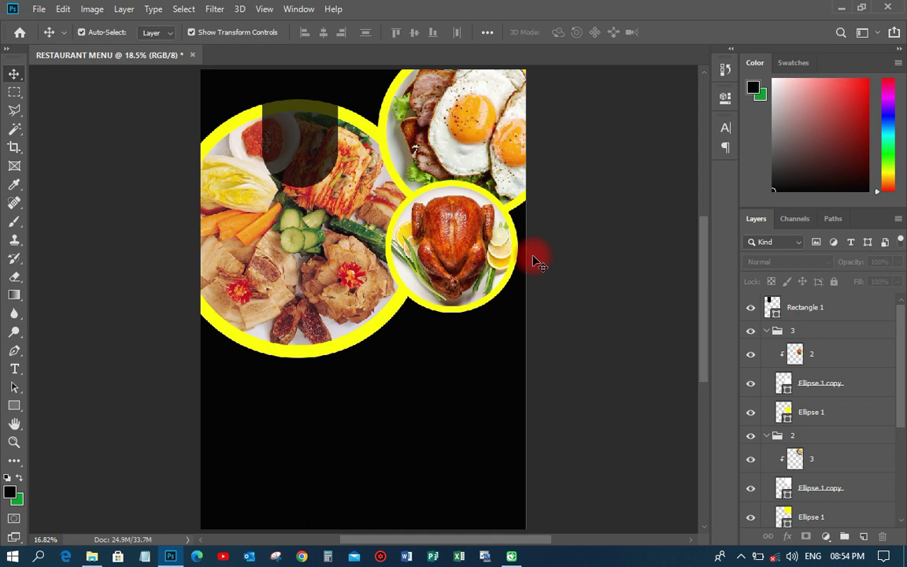
pyautogui.scroll(-1, 473, 331)
pyautogui.hotkey('ctrl', '0')
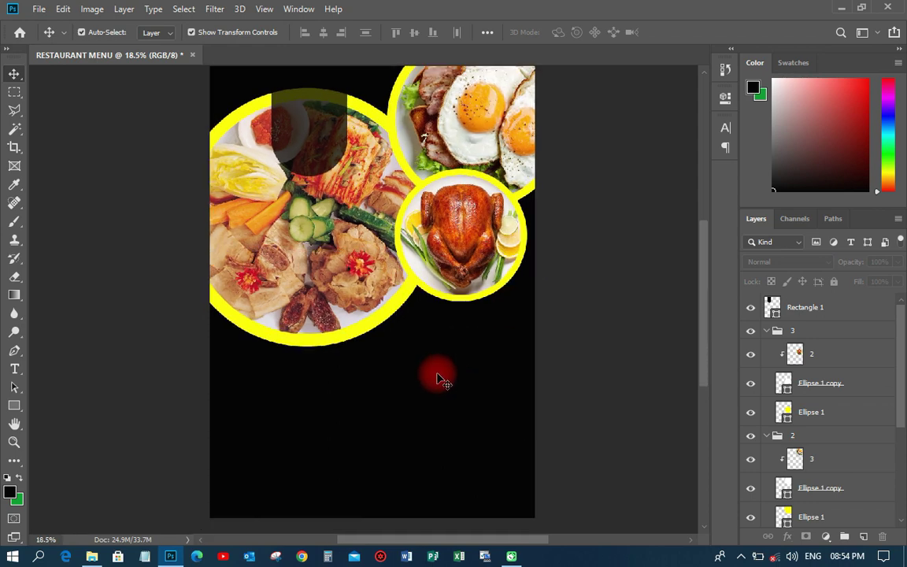
# Switch to the restaurant menu design folder, open the INFOR text file and copy the line "LOGO HERE"
pyautogui.click(92, 554)
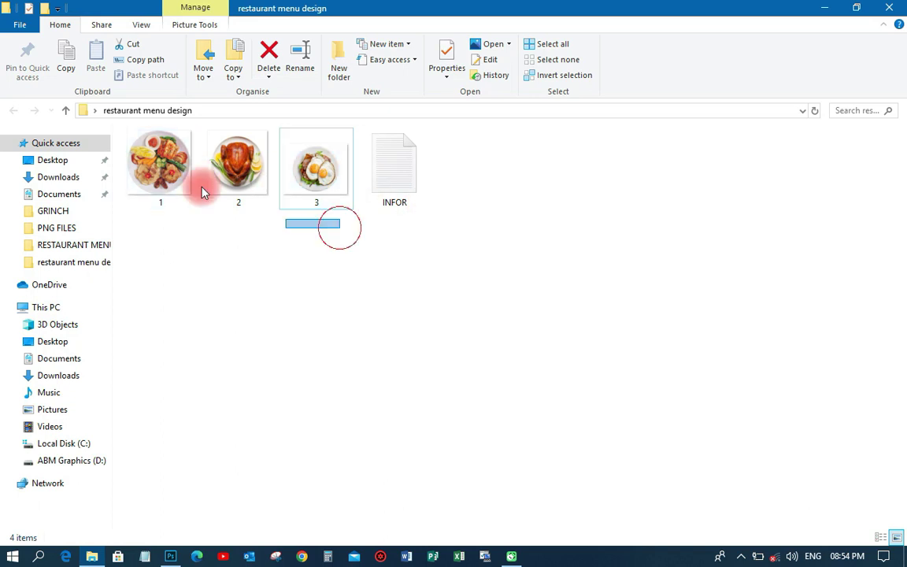
pyautogui.click(406, 174)
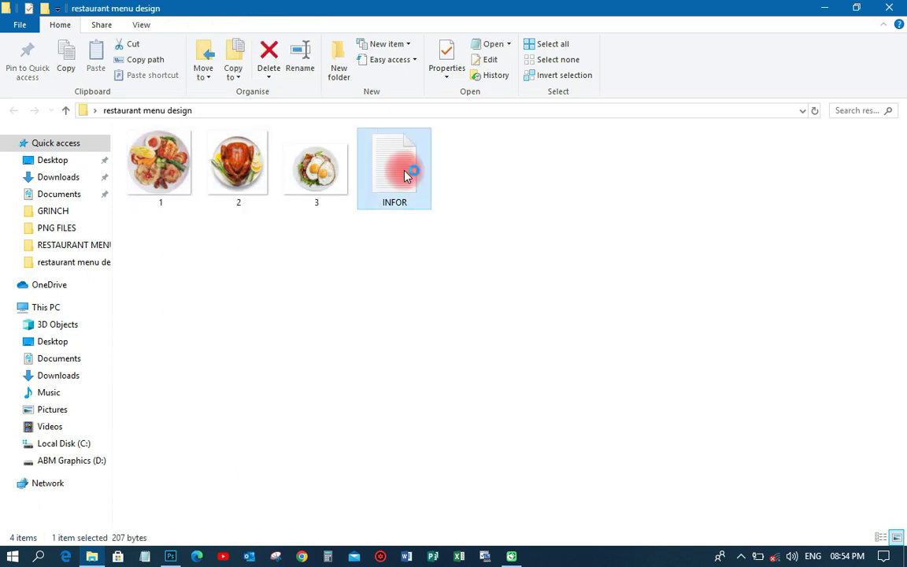
pyautogui.doubleClick(406, 175)
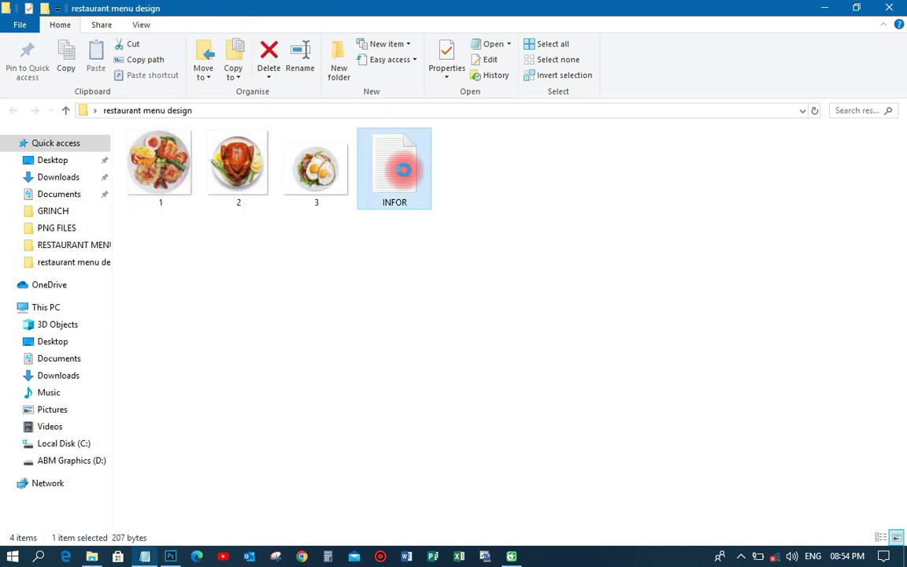
pyautogui.moveTo(324, 172); pyautogui.dragTo(258, 172)
pyautogui.hotkey('ctrl', 'c')
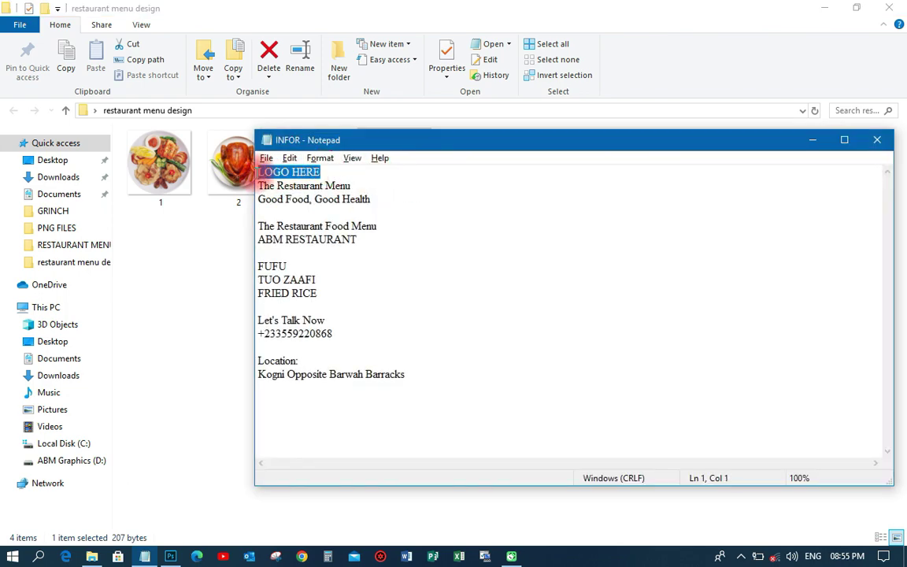
# Switch back to Photoshop and add the copied "LOGO HERE" as a text layer over the largest food circle
pyautogui.click(289, 157)
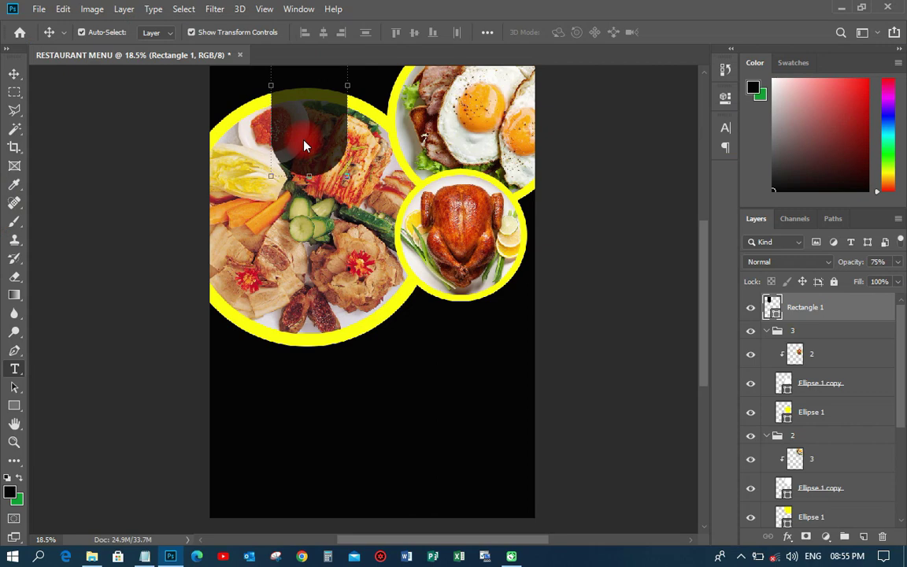
pyautogui.press('t')
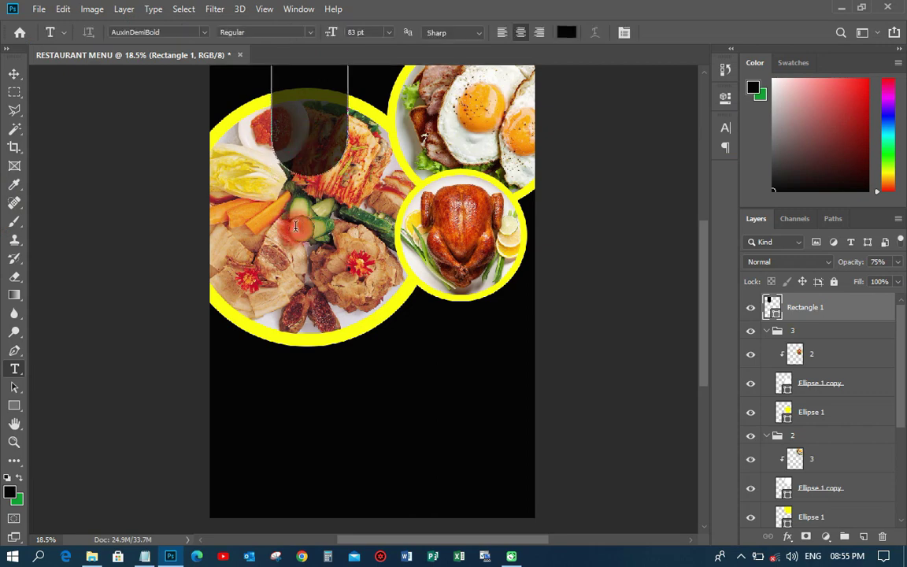
pyautogui.click(296, 226)
pyautogui.write('LOREM IPSUM')
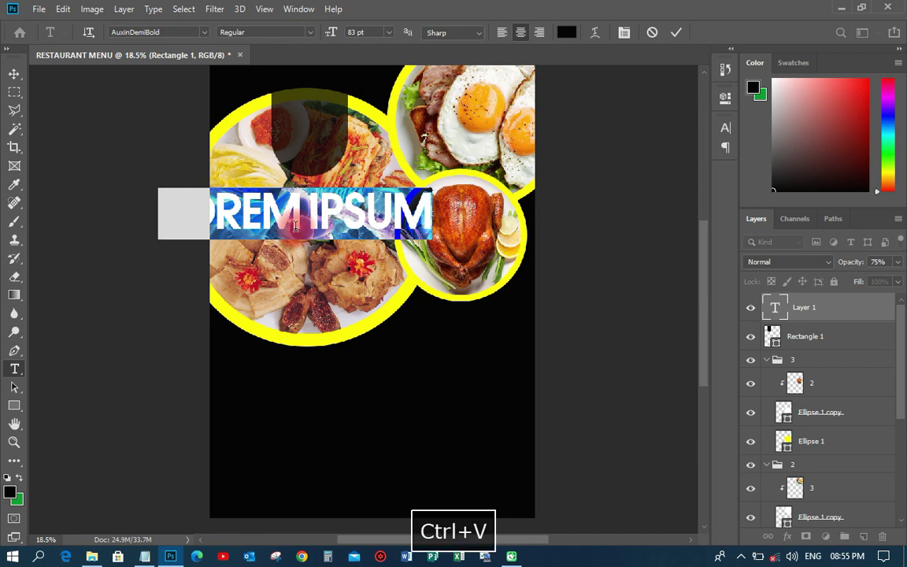
pyautogui.hotkey('ctrl', 'v')
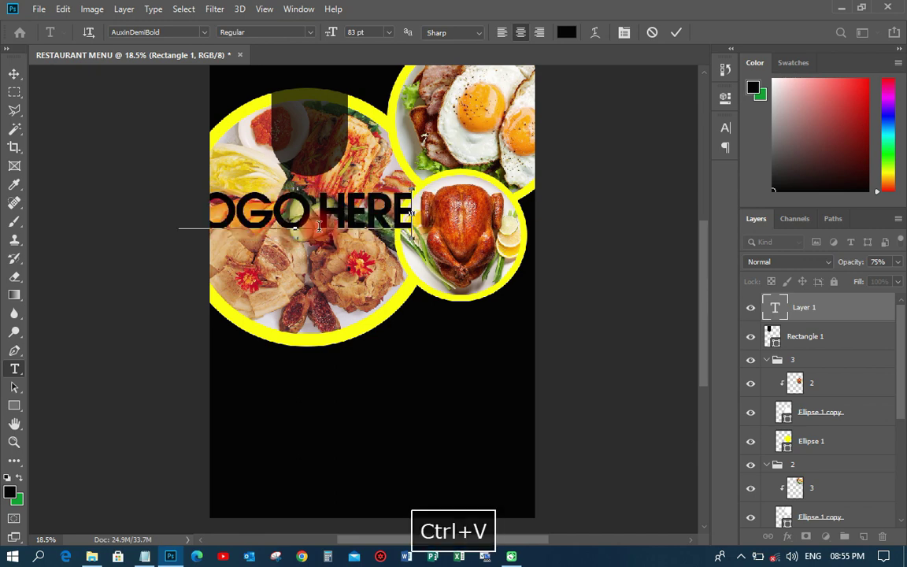
pyautogui.click(15, 73)
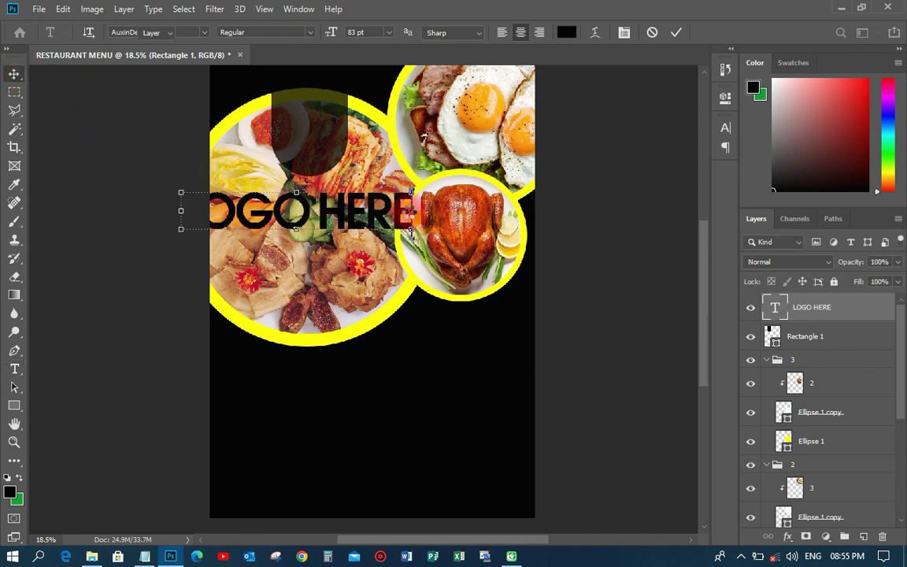
# Move the LOGO HERE text onto the dark rounded rectangle and set its font size to 36 pt
pyautogui.moveTo(313, 196); pyautogui.dragTo(358, 106)
pyautogui.click(726, 131)
pyautogui.click(618, 165)
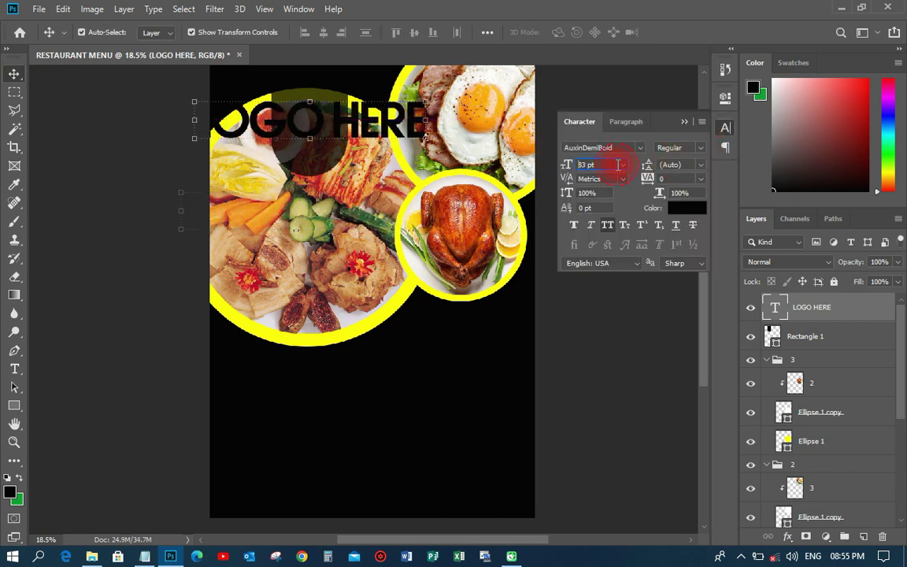
pyautogui.click(623, 165)
pyautogui.click(599, 255)
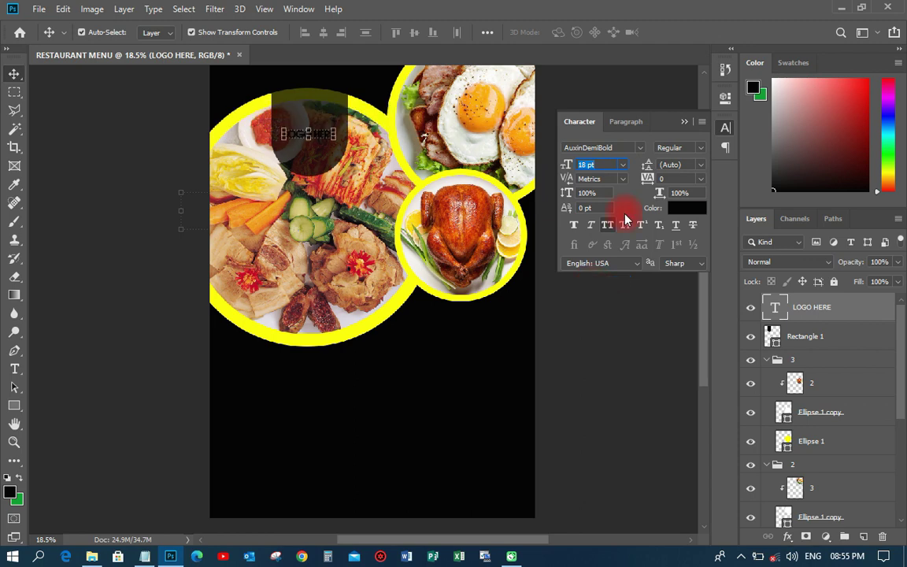
pyautogui.click(623, 164)
pyautogui.click(603, 308)
# Break the LOGO HERE text into two lines and colour it yellow ffff00, sampled from the large circle's ring
pyautogui.click(15, 369)
pyautogui.press('Return')
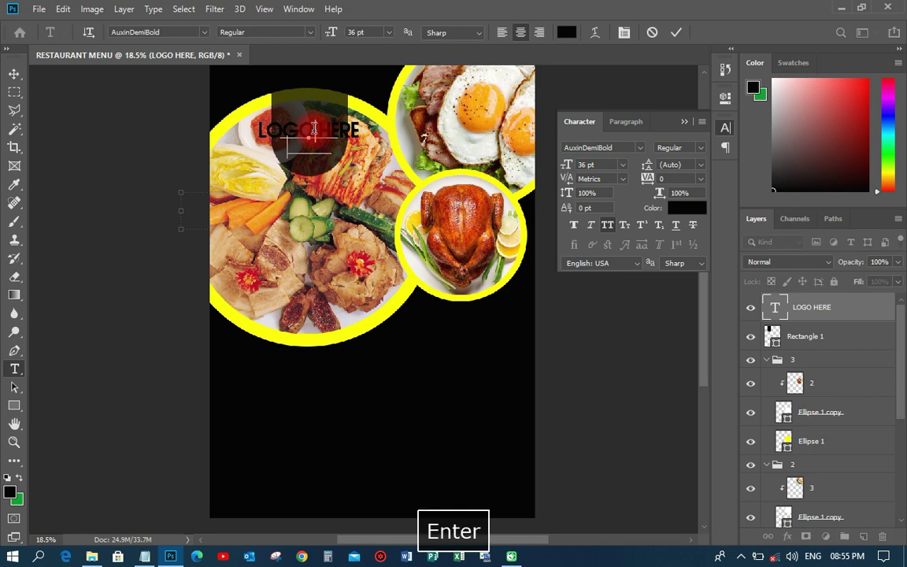
pyautogui.click(14, 74)
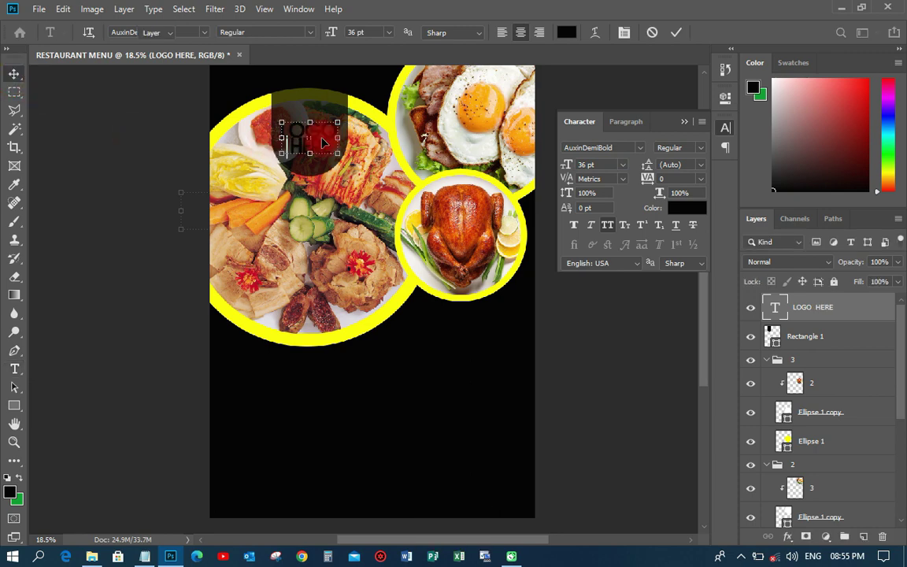
pyautogui.click(681, 211)
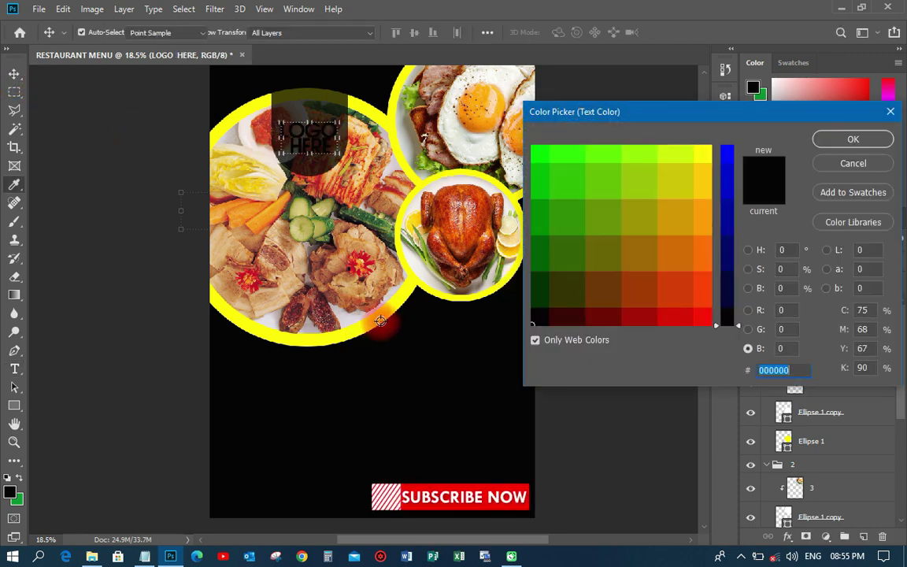
pyautogui.click(380, 323)
pyautogui.click(764, 156)
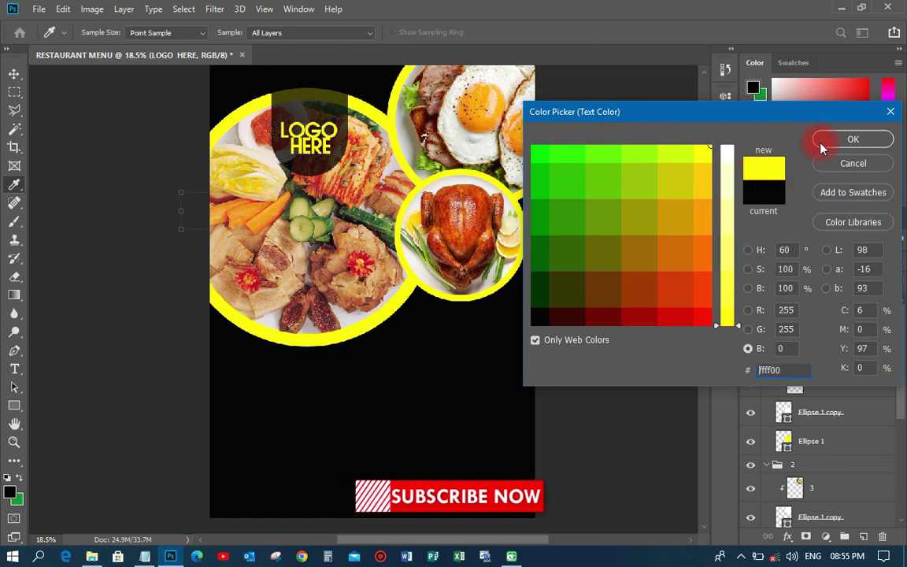
pyautogui.click(853, 139)
# Set the LOGO HERE text's leading to 36 pt and nudge it into place on the dark rectangle
pyautogui.click(700, 165)
pyautogui.click(687, 284)
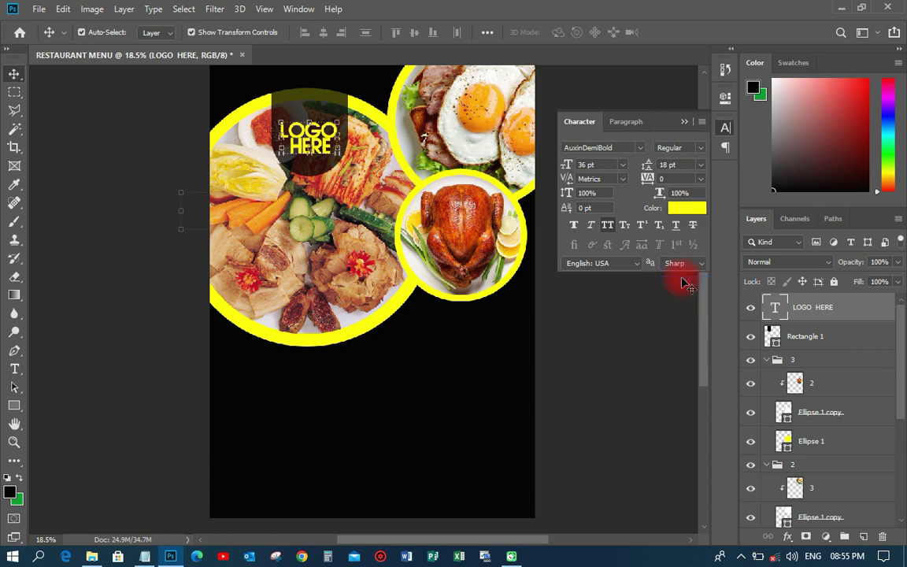
pyautogui.click(701, 164)
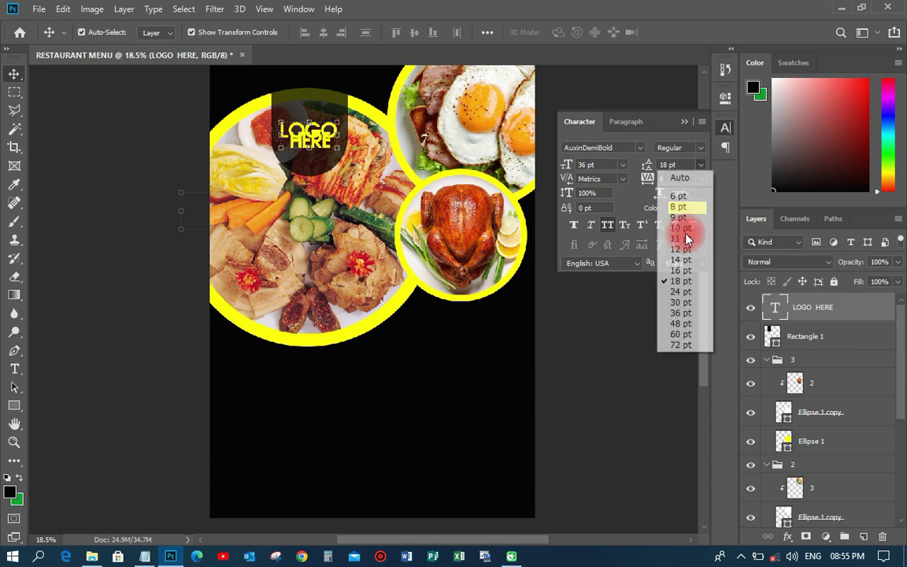
pyautogui.click(671, 314)
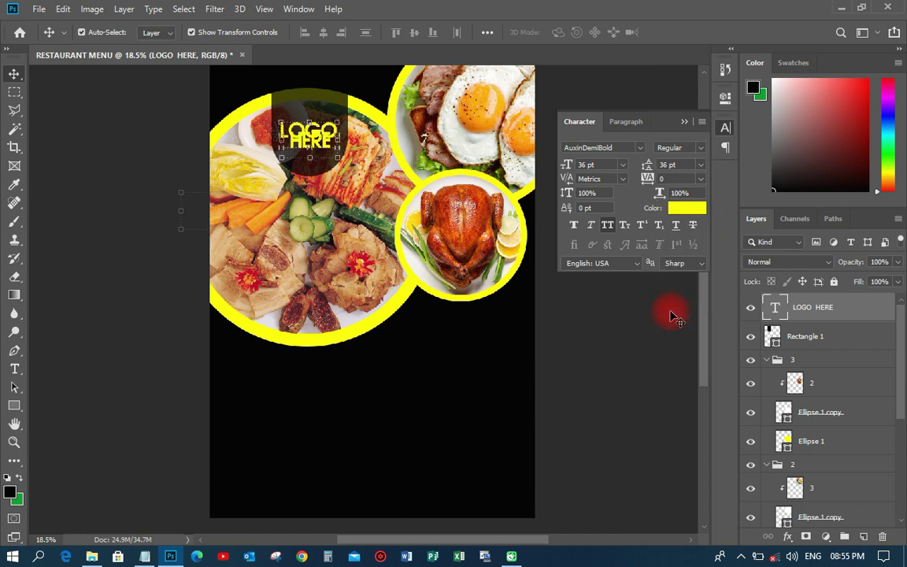
pyautogui.moveTo(323, 133); pyautogui.dragTo(323, 135)
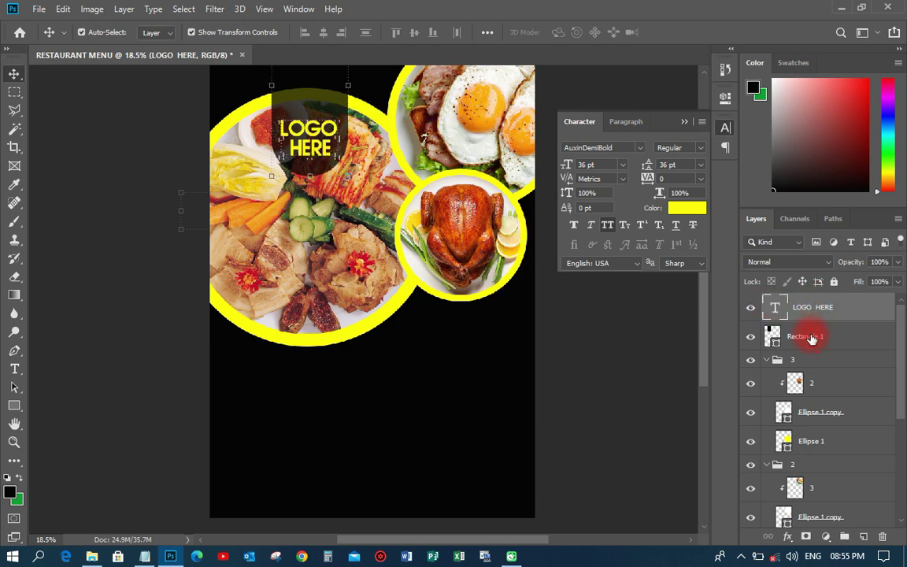
# Raise the opacity of the dark Rectangle 1 shape behind the logo text to 83%
pyautogui.hotkey('alt', '[')
pyautogui.click(898, 262)
pyautogui.moveTo(896, 281); pyautogui.dragTo(886, 282)
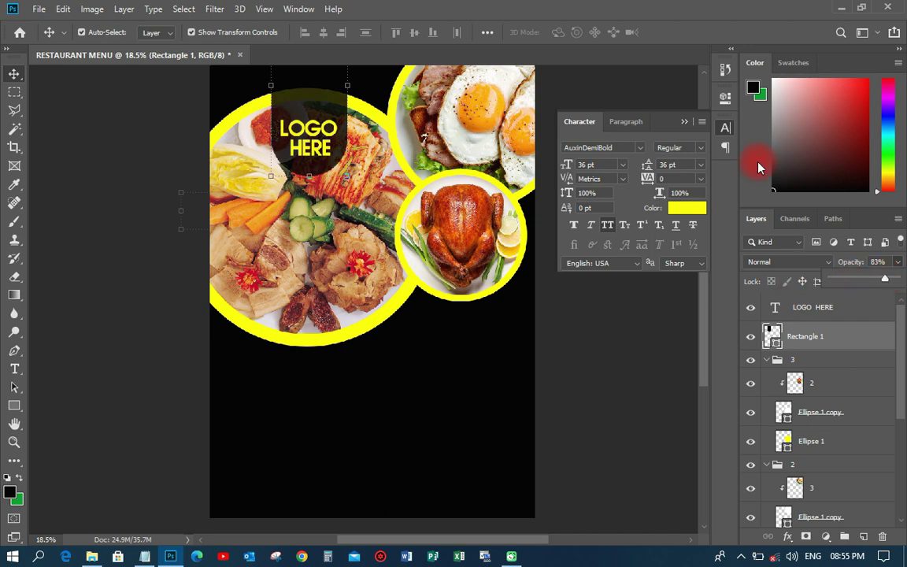
pyautogui.click(635, 177)
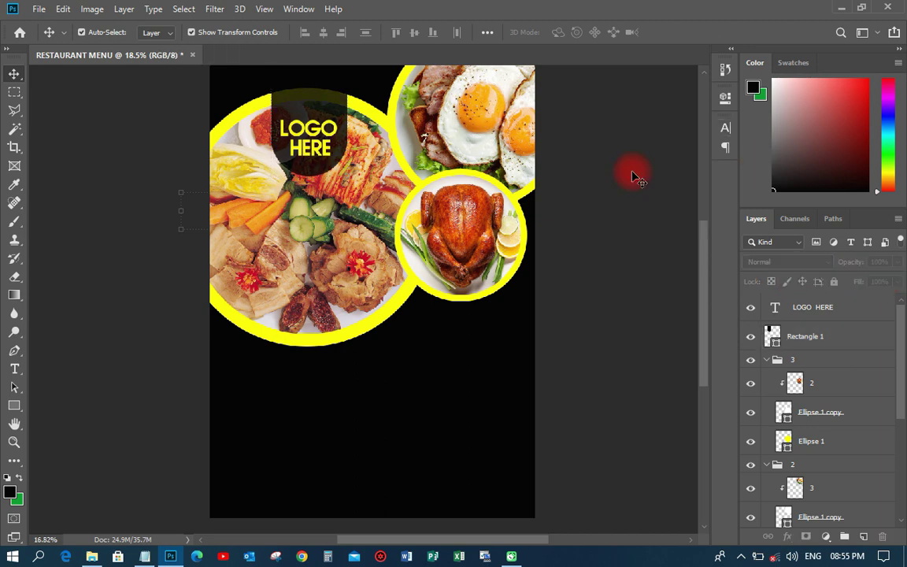
# Switch to the INFOR text file in Notepad and copy the line "The Restaurant Menu"
pyautogui.scroll(-1, 614, 189)
pyautogui.scroll(1, 403, 380)
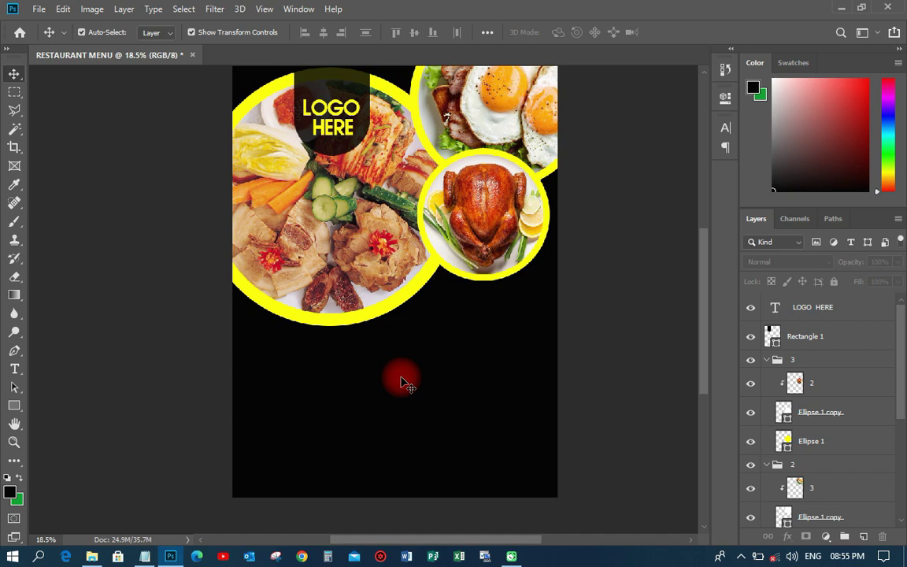
pyautogui.scroll(-1, 404, 382)
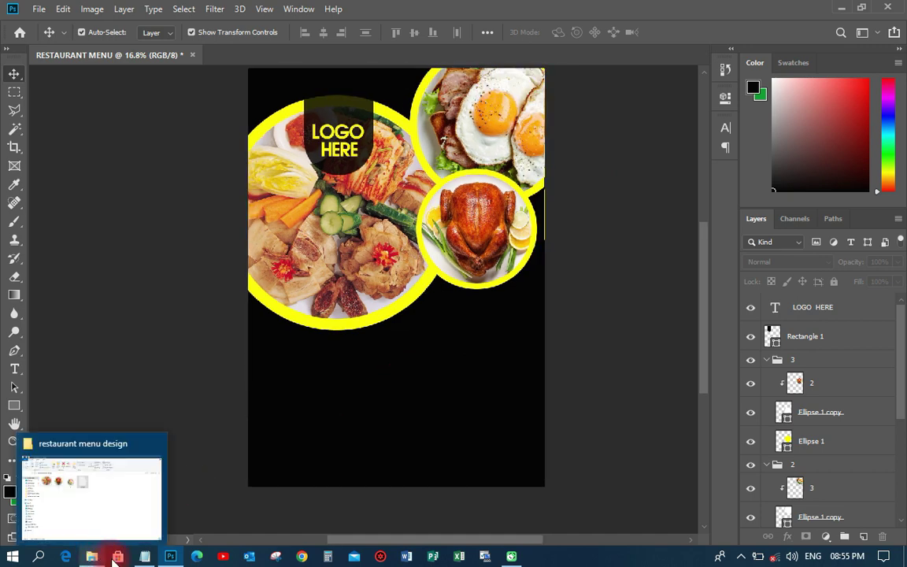
pyautogui.click(145, 557)
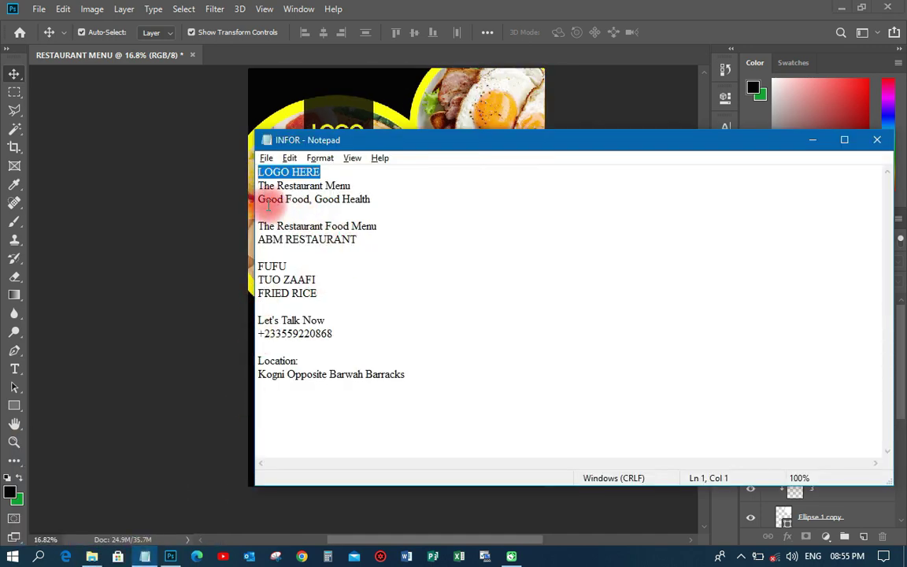
pyautogui.moveTo(259, 189); pyautogui.dragTo(349, 187)
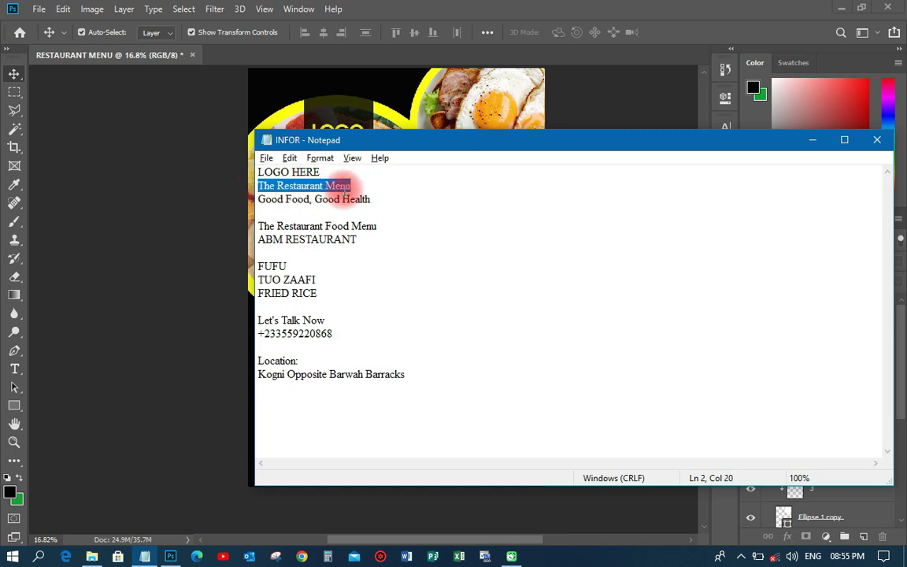
pyautogui.rightClick(346, 186)
pyautogui.click(352, 210)
# Switch back to Photoshop and paste "The Restaurant Menu" as a new text layer on the black area below the food circles
pyautogui.click(180, 229)
pyautogui.press('space')
pyautogui.click(15, 369)
pyautogui.click(429, 336)
pyautogui.rightClick(429, 331)
pyautogui.click(471, 118)
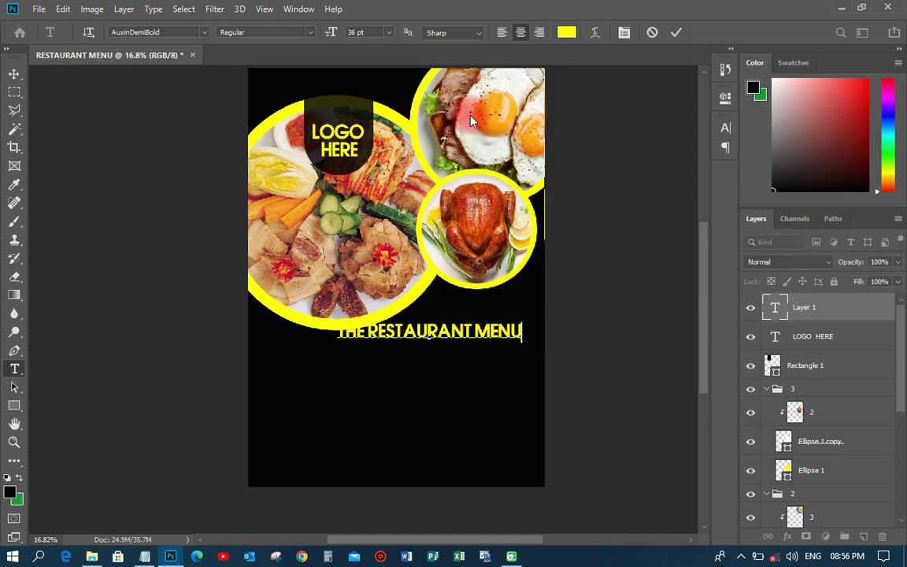
# Set the size of "The Restaurant Menu" text to 18 pt and move it under the roast chicken circle
pyautogui.click(14, 74)
pyautogui.click(726, 128)
pyautogui.click(626, 167)
pyautogui.click(623, 166)
pyautogui.click(597, 267)
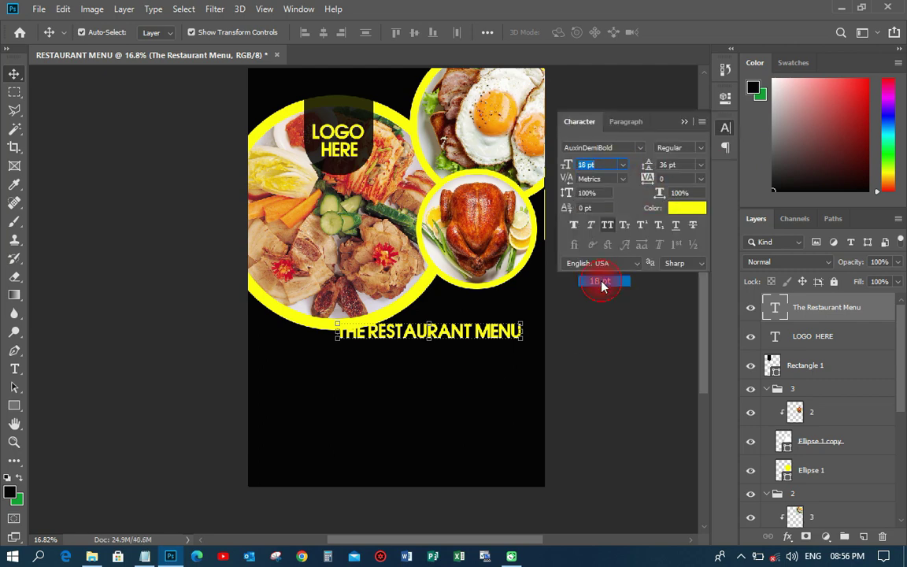
pyautogui.moveTo(463, 337); pyautogui.dragTo(509, 320)
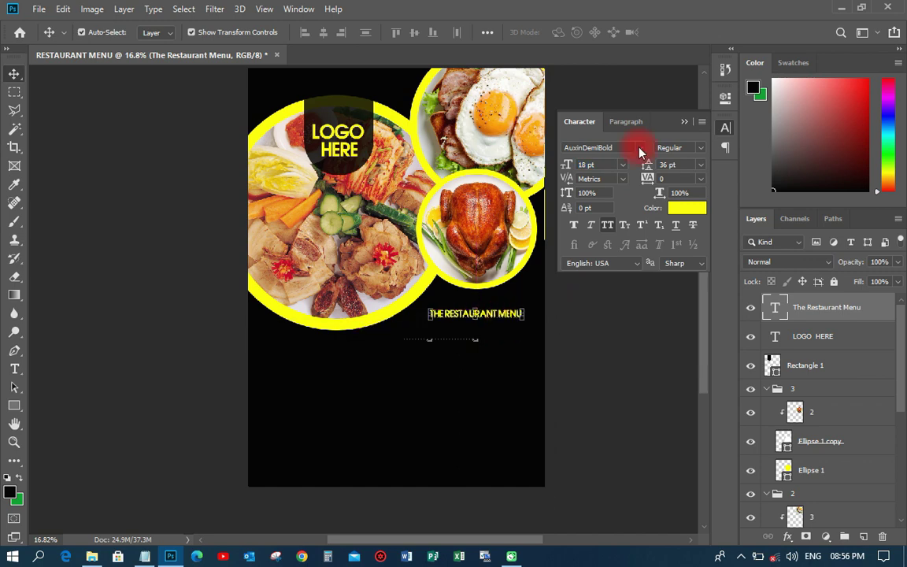
# Change the font of "The Restaurant Menu" text to Marvelan and turn off All Caps
pyautogui.click(639, 148)
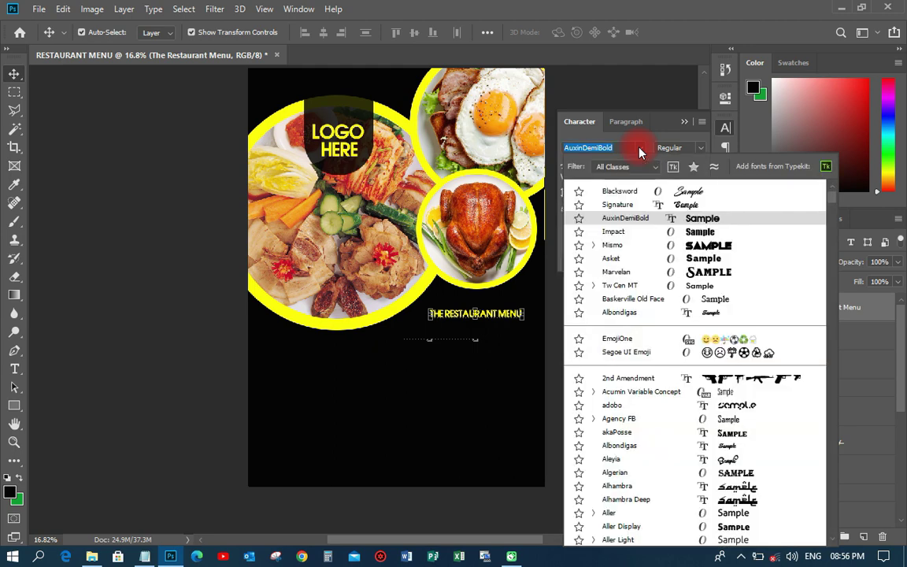
pyautogui.press('Up')
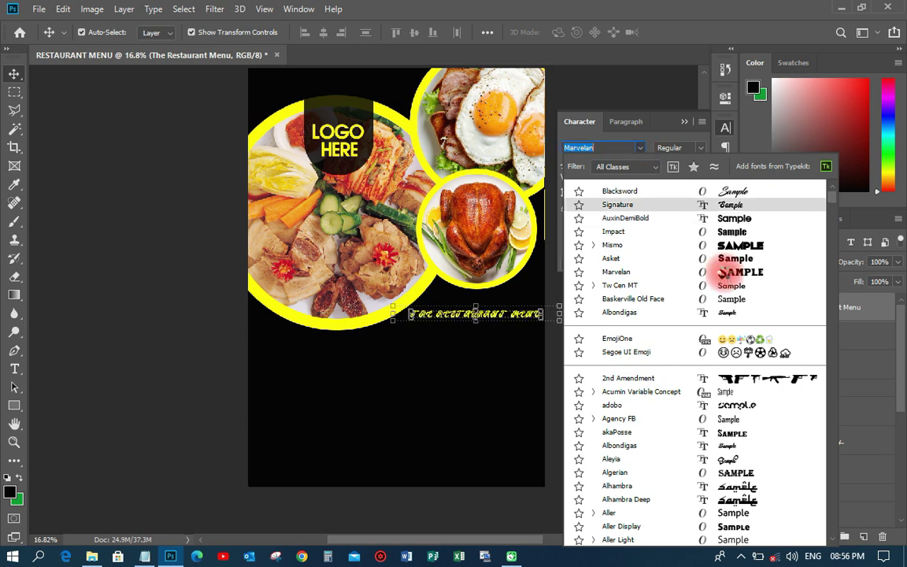
pyautogui.click(723, 272)
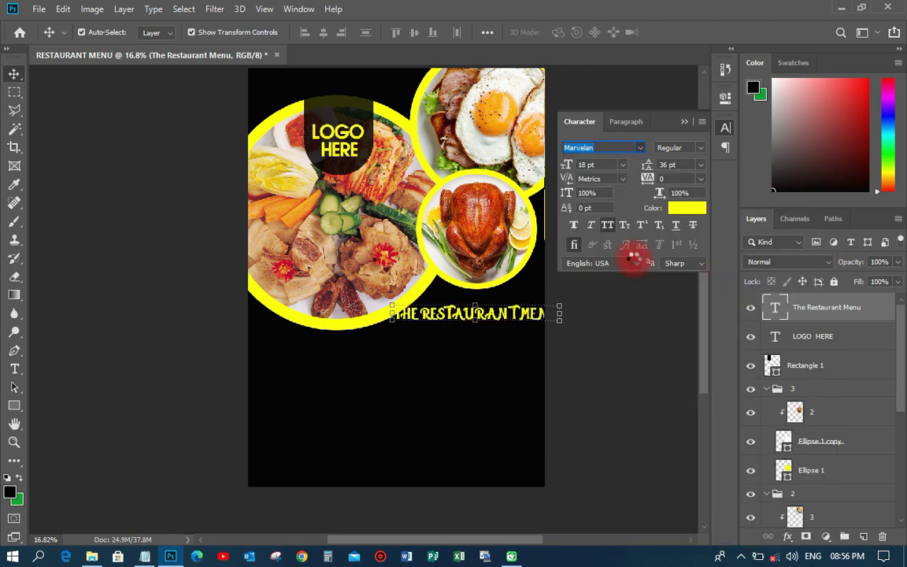
pyautogui.click(609, 225)
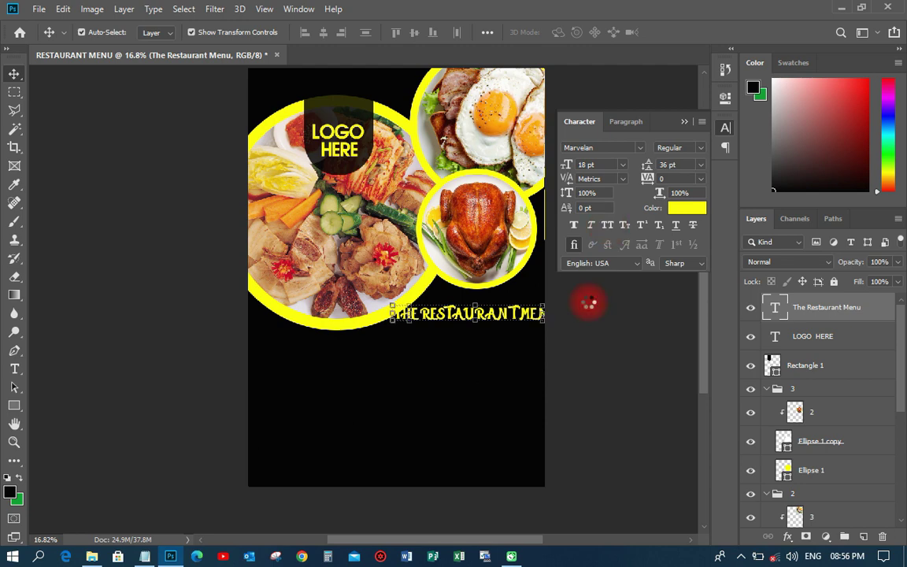
# Reduce "The Restaurant Menu" text to 12 pt and position it centred just below the roast chicken circle
pyautogui.click(608, 165)
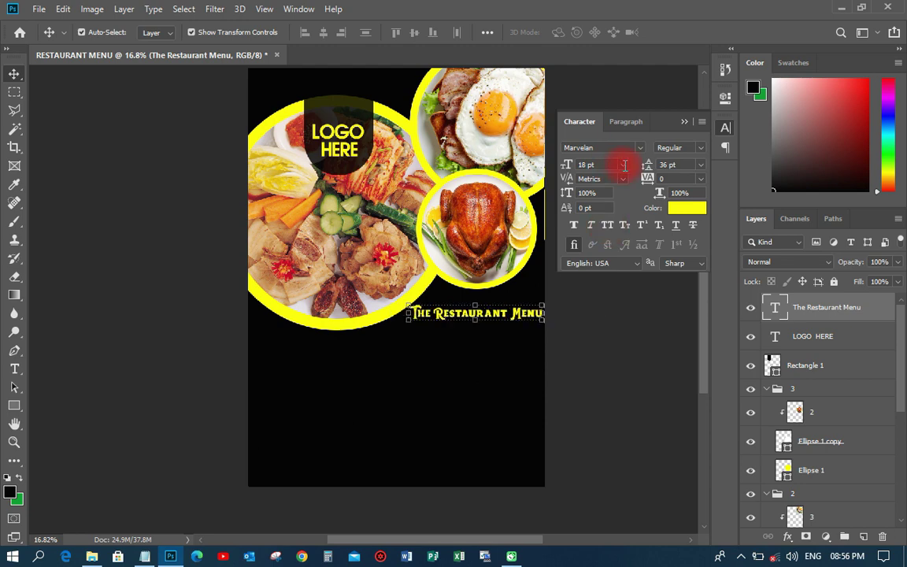
pyautogui.click(622, 165)
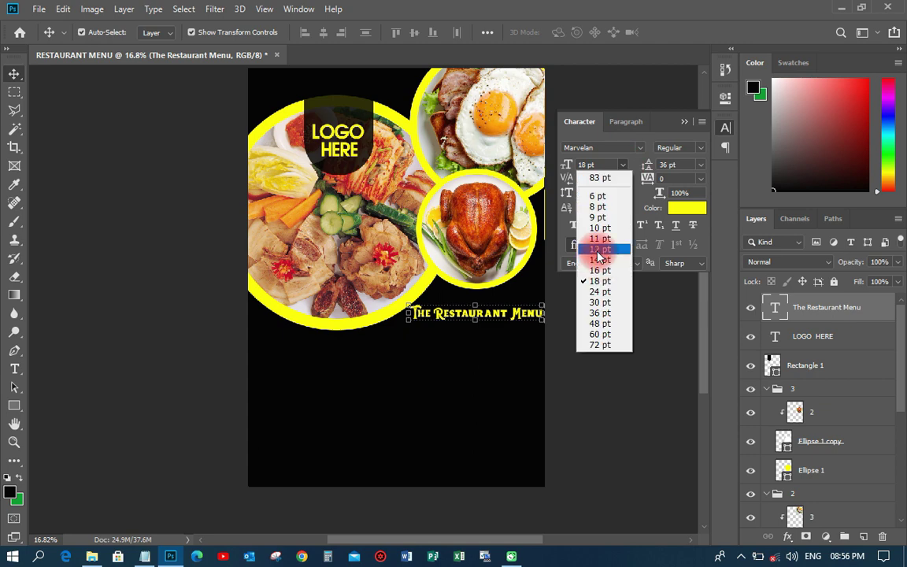
pyautogui.click(601, 250)
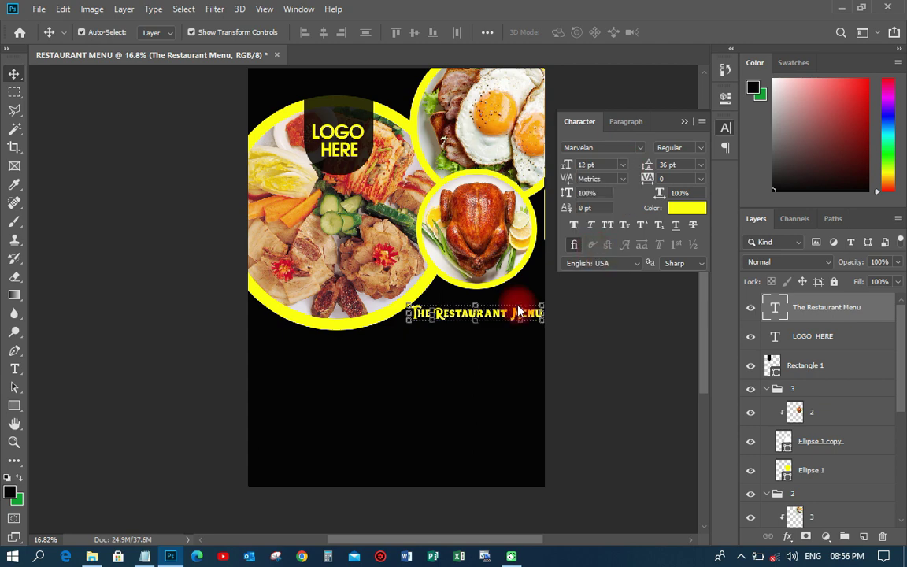
pyautogui.moveTo(543, 313); pyautogui.dragTo(515, 314)
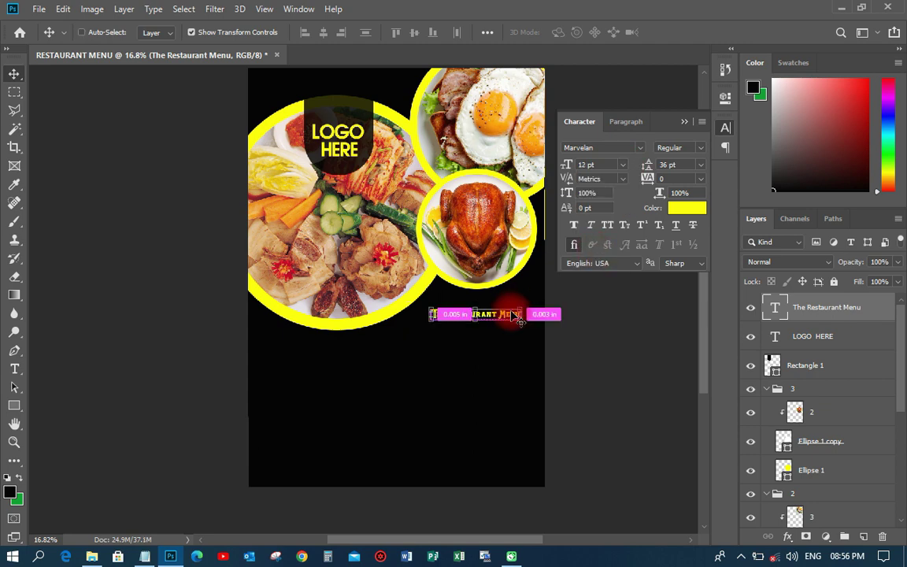
pyautogui.hotkey('ctrl', '0')
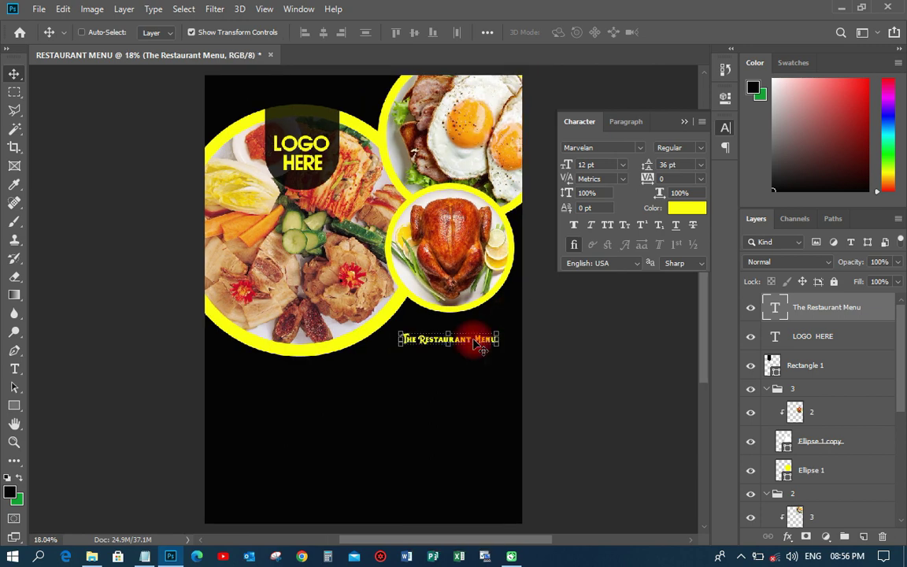
pyautogui.moveTo(476, 344); pyautogui.dragTo(477, 336)
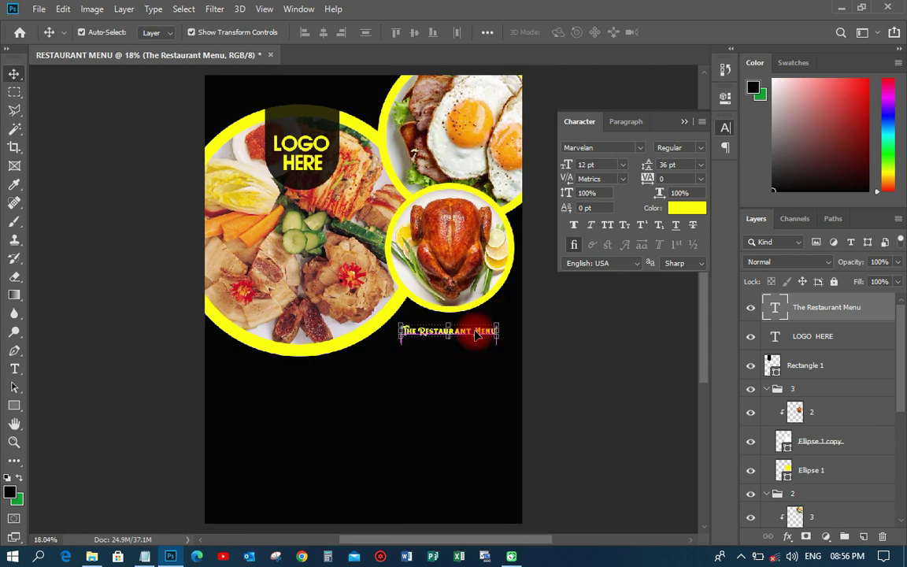
# Switch to the INFOR text file in Notepad and copy the line "Good Food, Good Health"
pyautogui.click(145, 556)
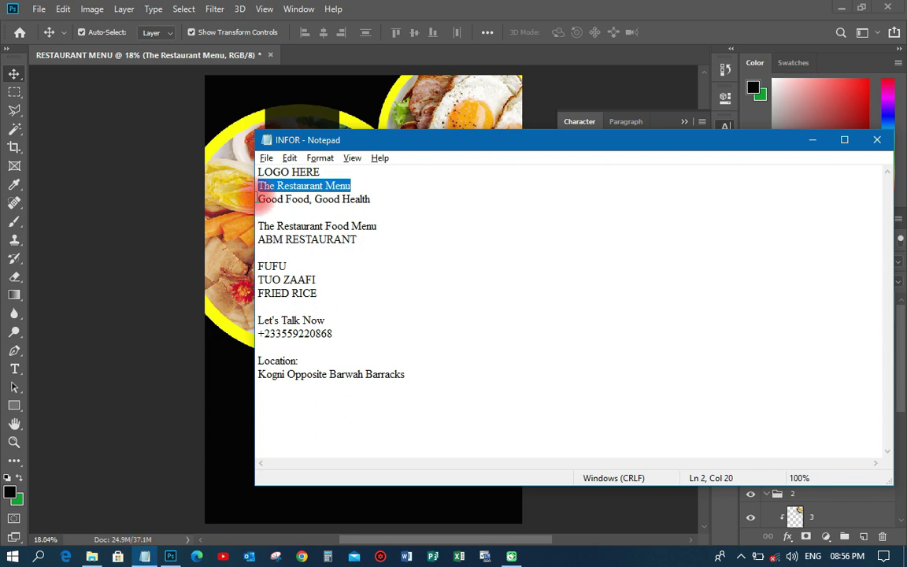
pyautogui.moveTo(260, 200); pyautogui.dragTo(398, 203)
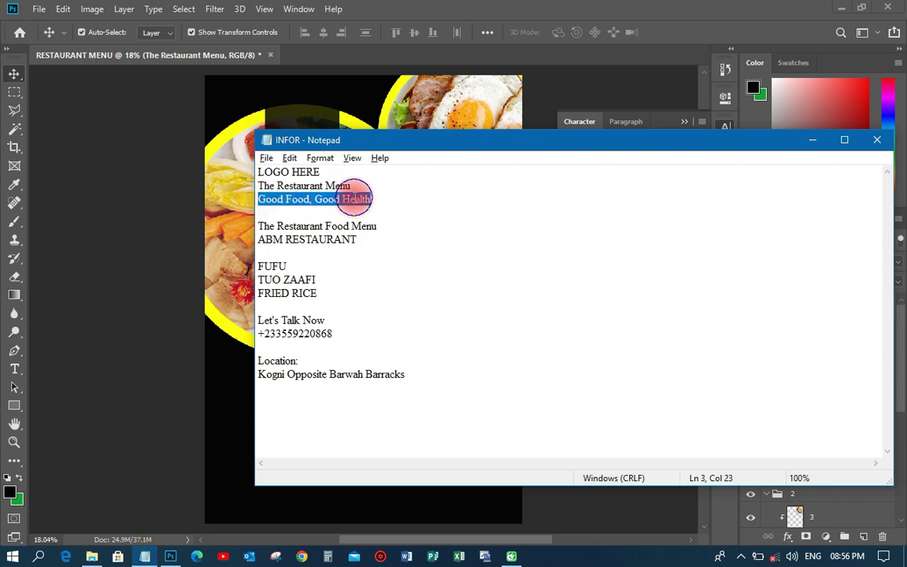
pyautogui.rightClick(354, 201)
pyautogui.click(393, 249)
# Switch back to Photoshop and paste "Good Food, Good Health" as a new text layer below "The Restaurant Menu"
pyautogui.click(47, 347)
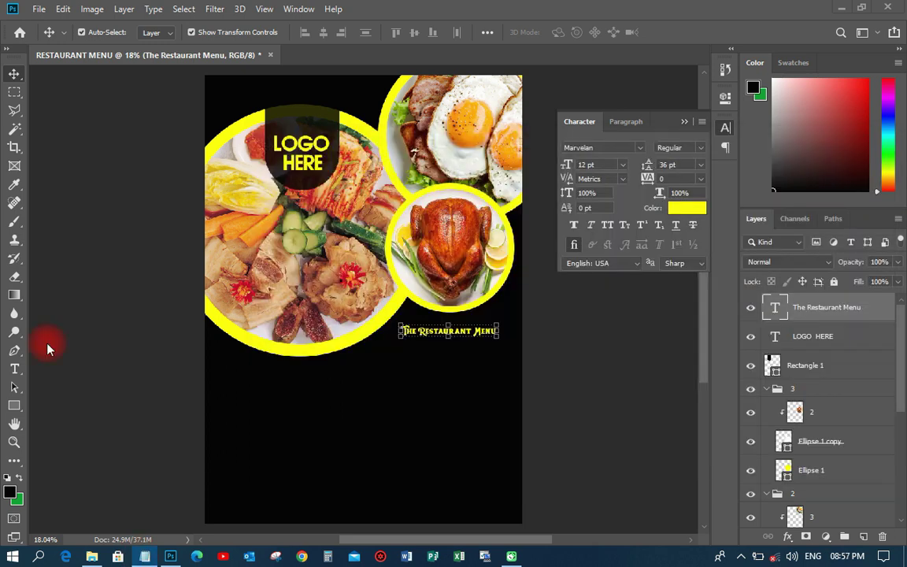
pyautogui.click(14, 369)
pyautogui.press('space')
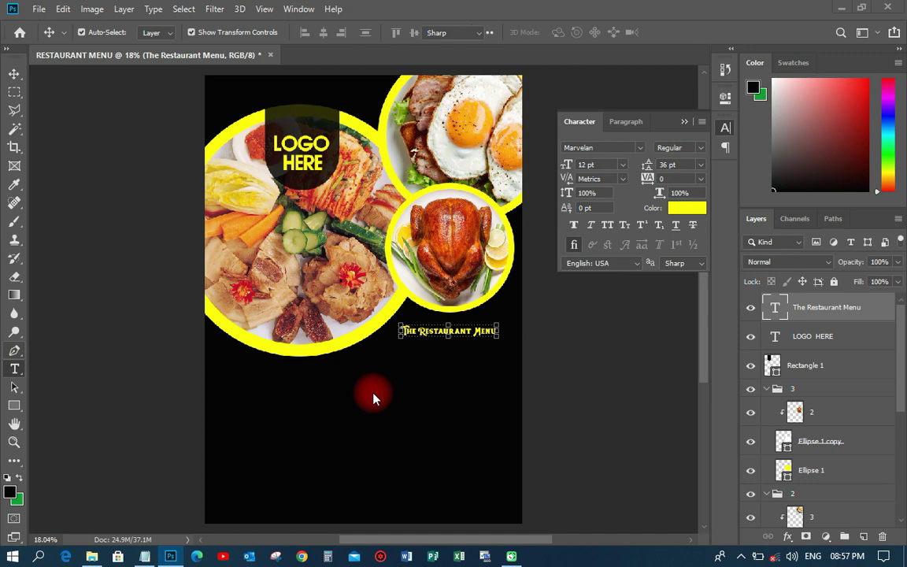
pyautogui.click(410, 356)
pyautogui.hotkey('ctrl', 'v')
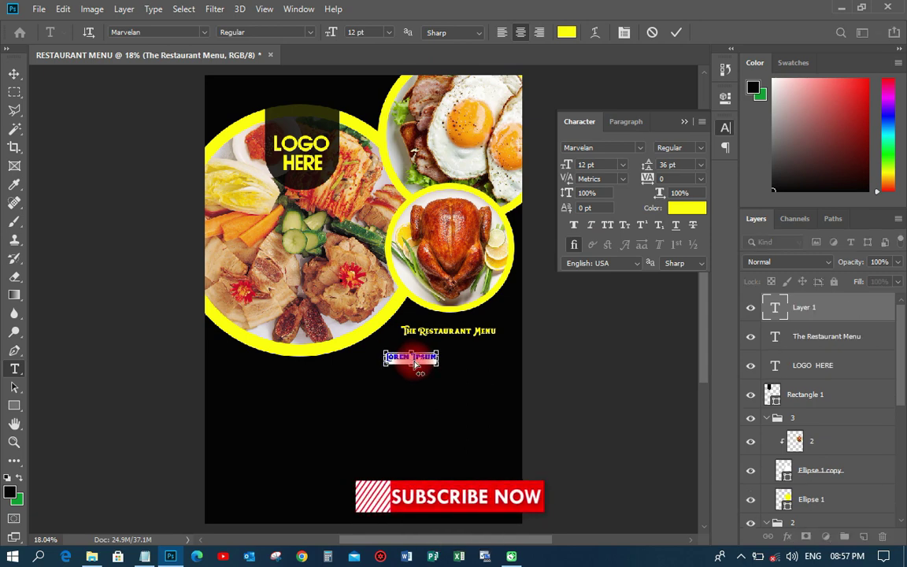
pyautogui.hotkey('ctrl', 'v')
pyautogui.hotkey('ctrl', 'a')
pyautogui.hotkey('ctrl', 'v')
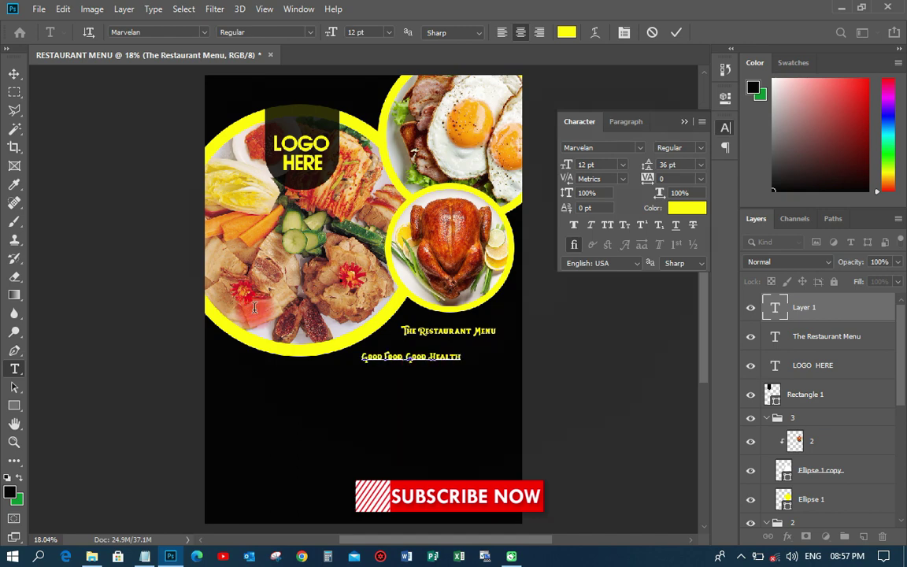
pyautogui.click(11, 74)
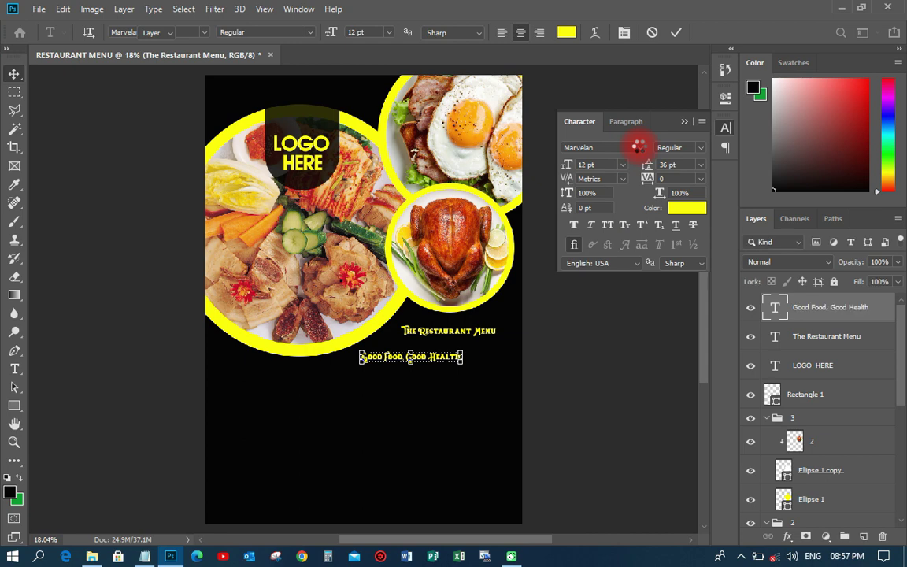
# Change the "Good Food, Good Health" text to the AuxinDemiBold font and colour it white (ffffff)
pyautogui.click(638, 146)
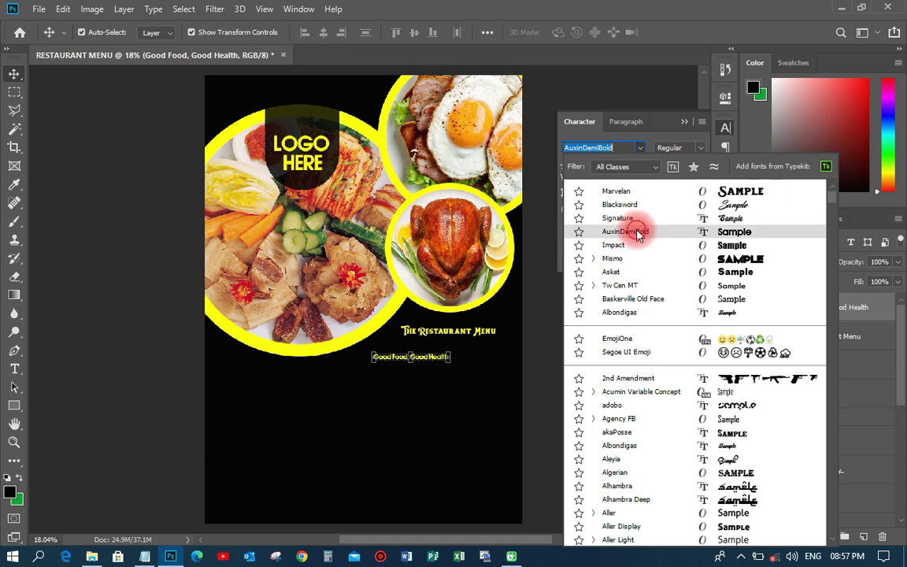
pyautogui.click(638, 233)
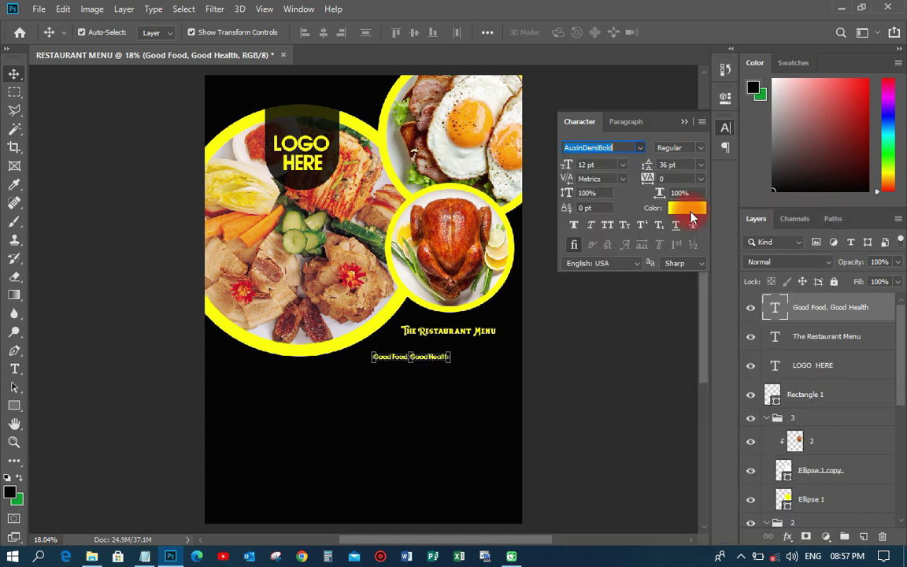
pyautogui.click(690, 215)
pyautogui.click(730, 133)
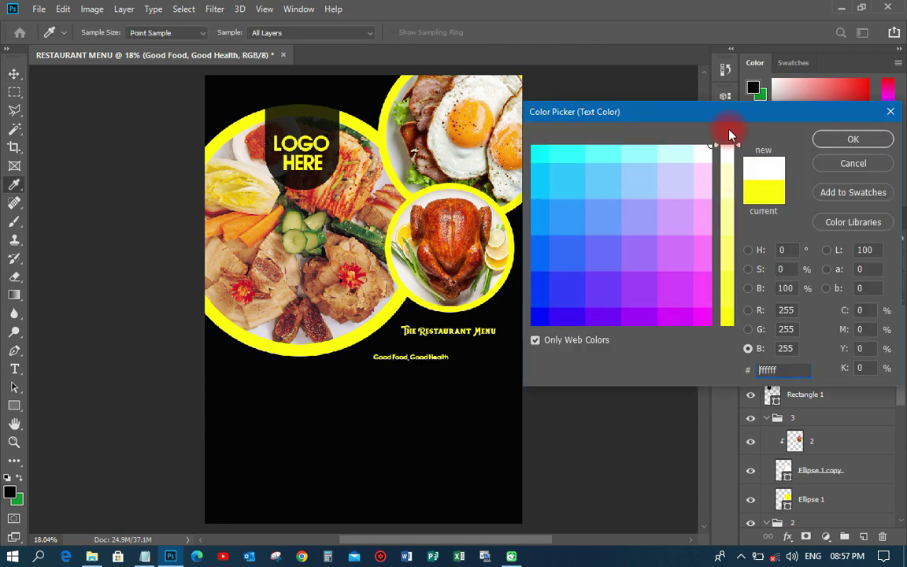
pyautogui.press('Return')
# Move the "Good Food, Good Health" text directly beneath "The Restaurant Menu" and centre it under that line
pyautogui.scroll(2, 441, 323)
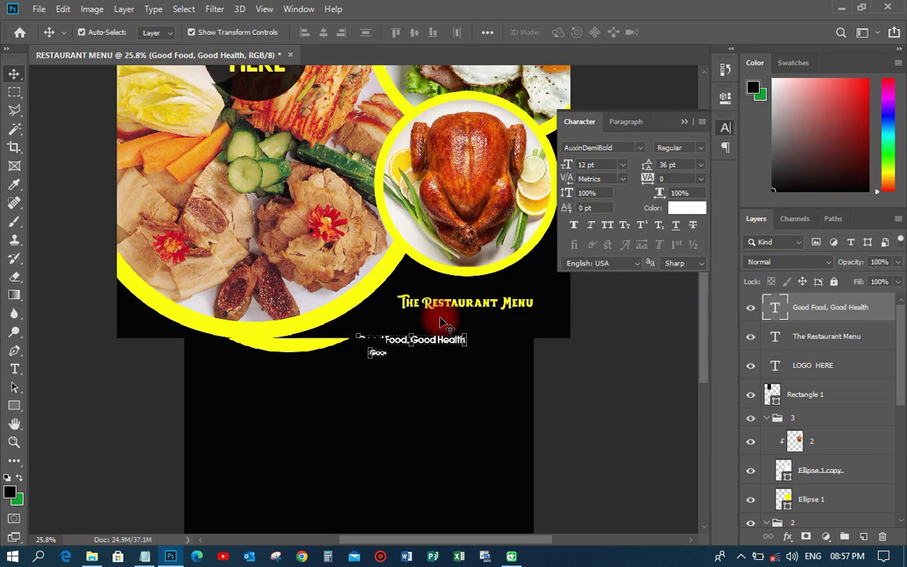
pyautogui.scroll(1, 441, 323)
pyautogui.moveTo(436, 316)
pyautogui.mouseDown()
pyautogui.moveTo(441, 334)
pyautogui.moveTo(486, 337)
pyautogui.moveTo(515, 316)
pyautogui.mouseUp()
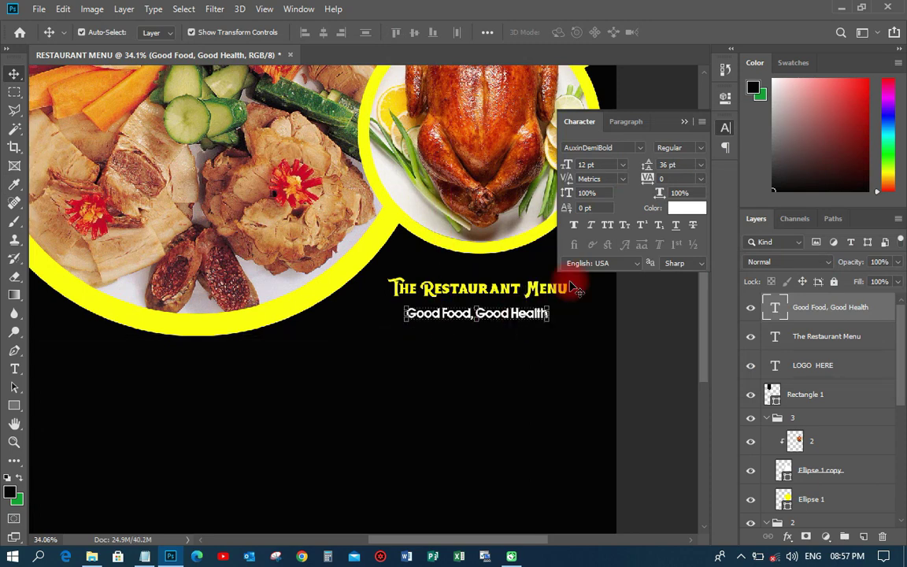
# Increase the size of "The Restaurant Menu" text to 14 pt
pyautogui.click(476, 288)
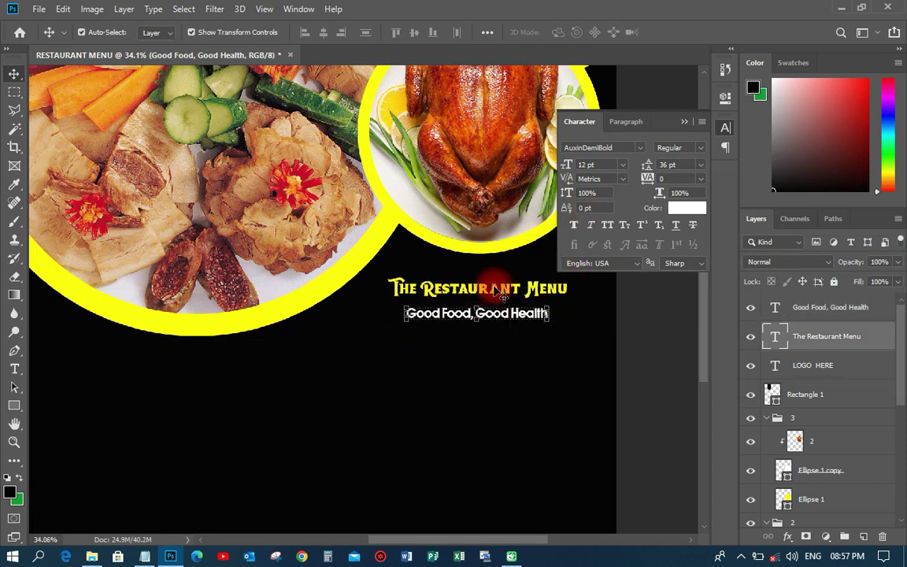
pyautogui.click(622, 165)
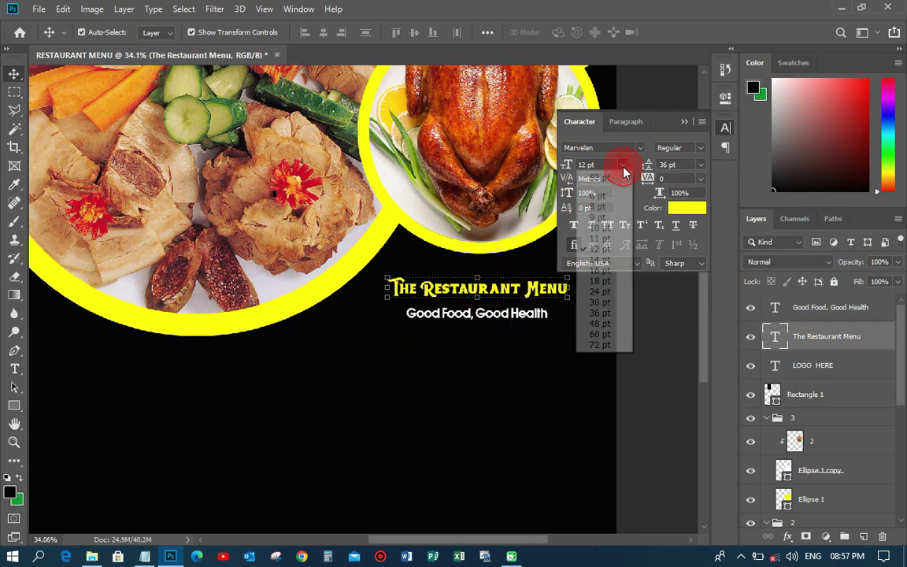
pyautogui.click(611, 261)
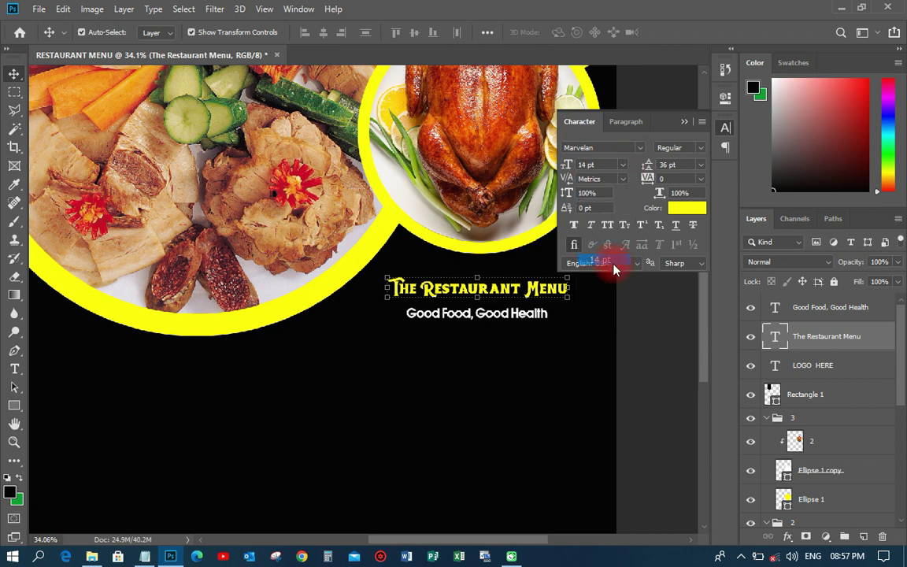
# Enlarge the "Good Food, Good Health" text to 16 pt and move it close beneath "The Restaurant Menu"
pyautogui.click(526, 317)
pyautogui.click(622, 165)
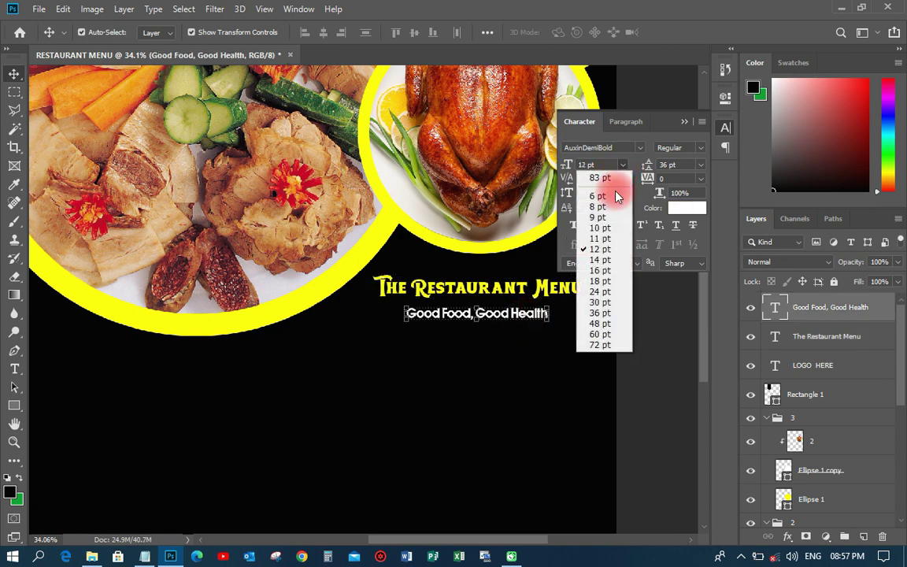
pyautogui.click(602, 264)
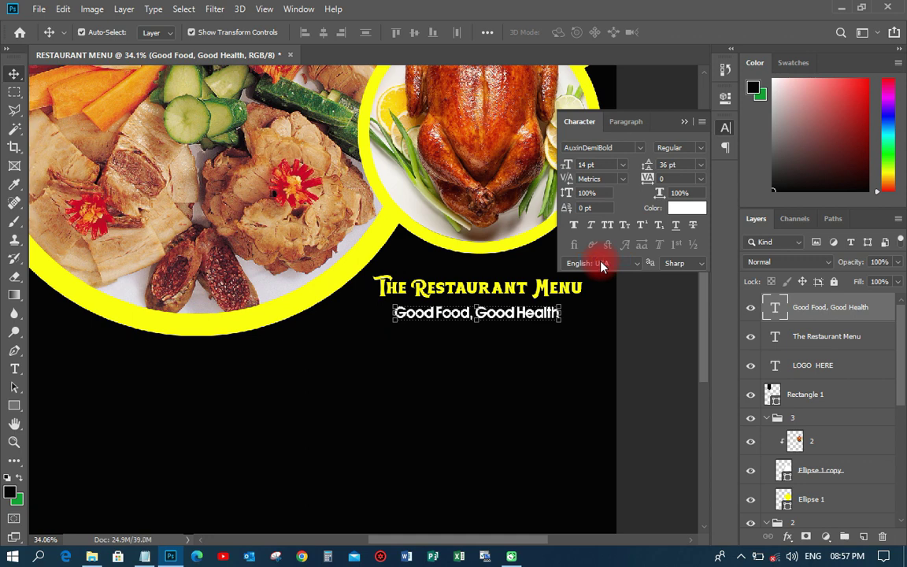
pyautogui.click(622, 165)
pyautogui.click(597, 260)
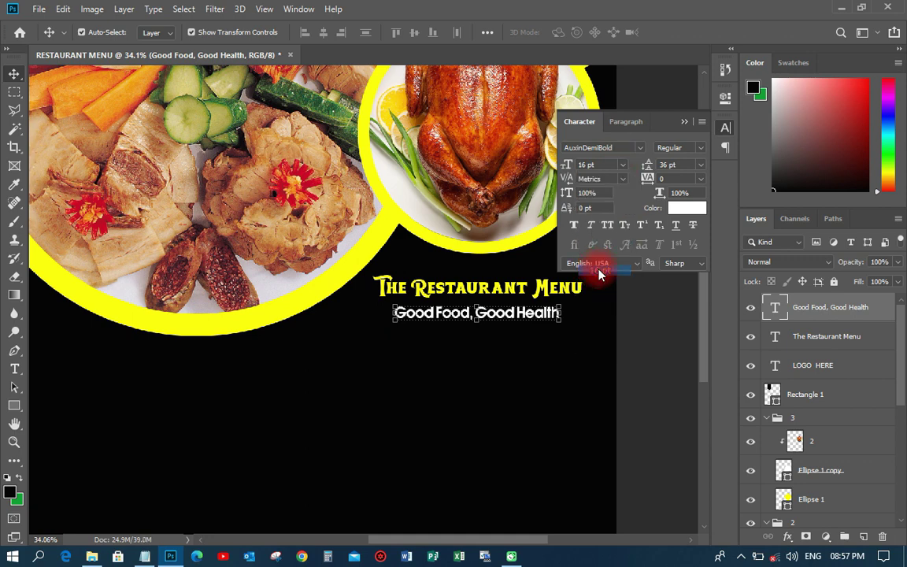
pyautogui.moveTo(546, 315); pyautogui.dragTo(535, 313)
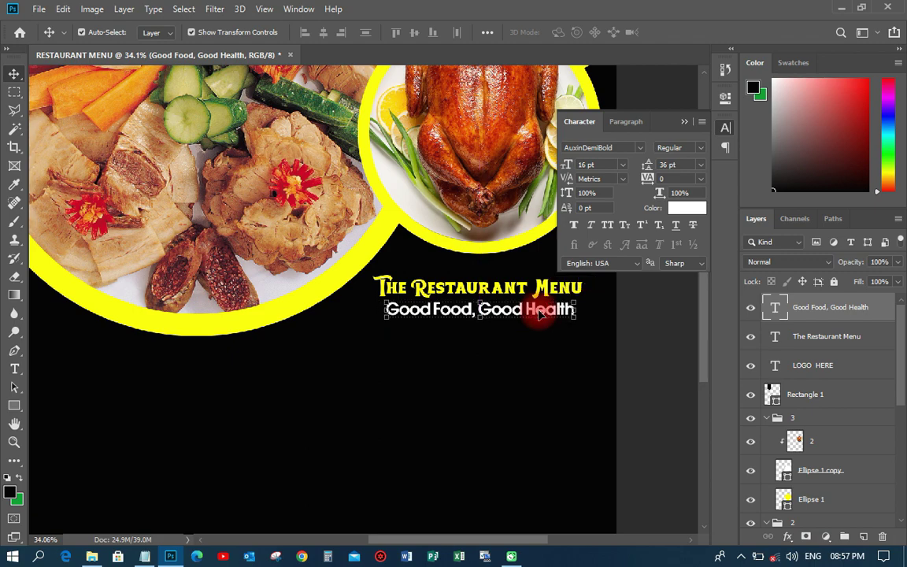
pyautogui.scroll(-2, 434, 358)
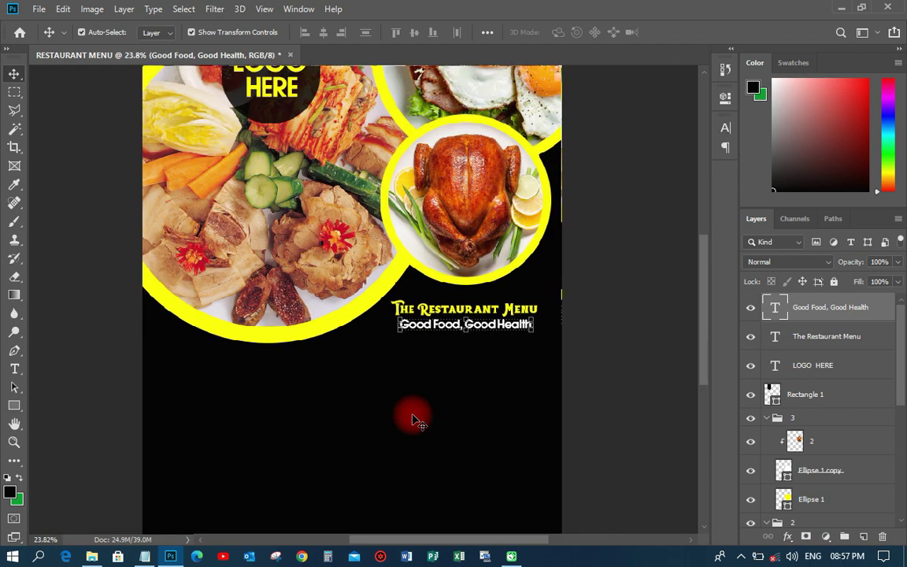
pyautogui.scroll(-2, 417, 421)
pyautogui.scroll(1, 365, 458)
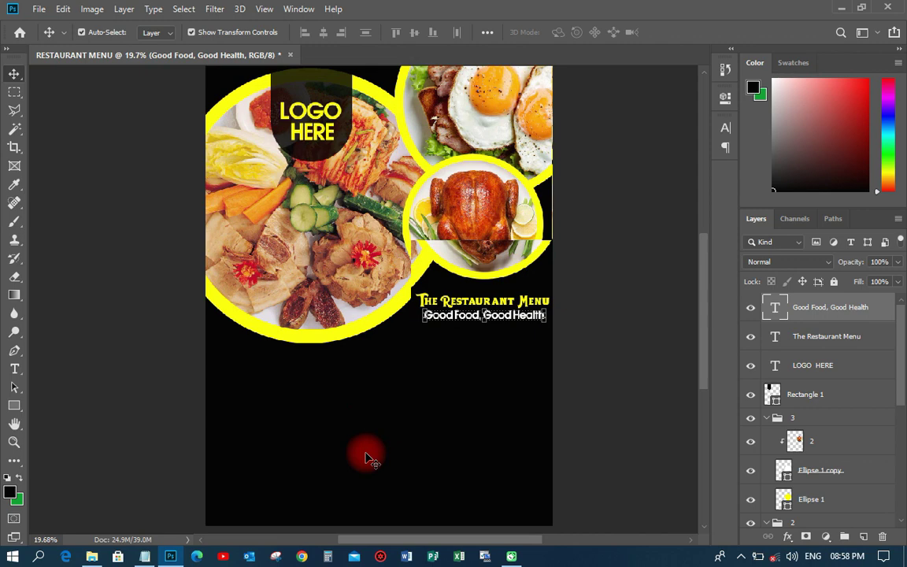
pyautogui.scroll(-1, 367, 458)
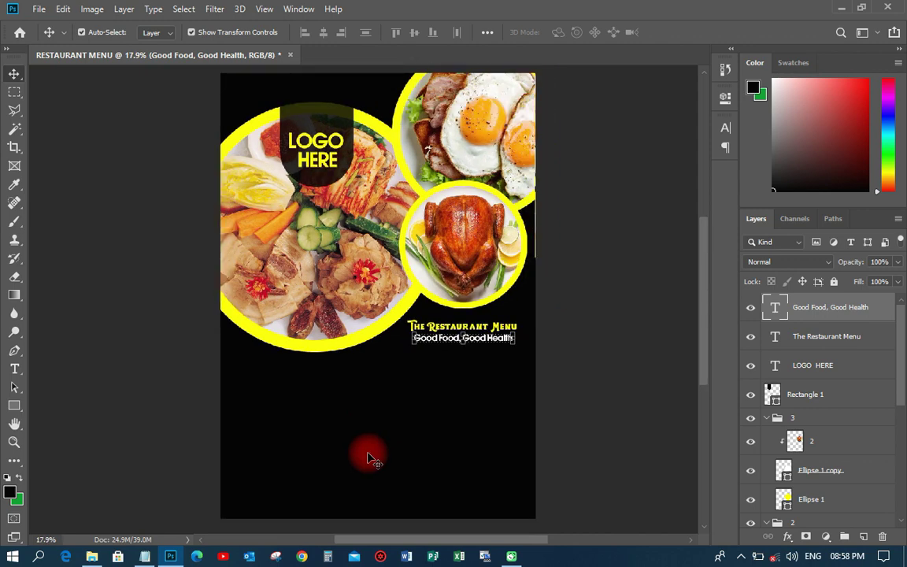
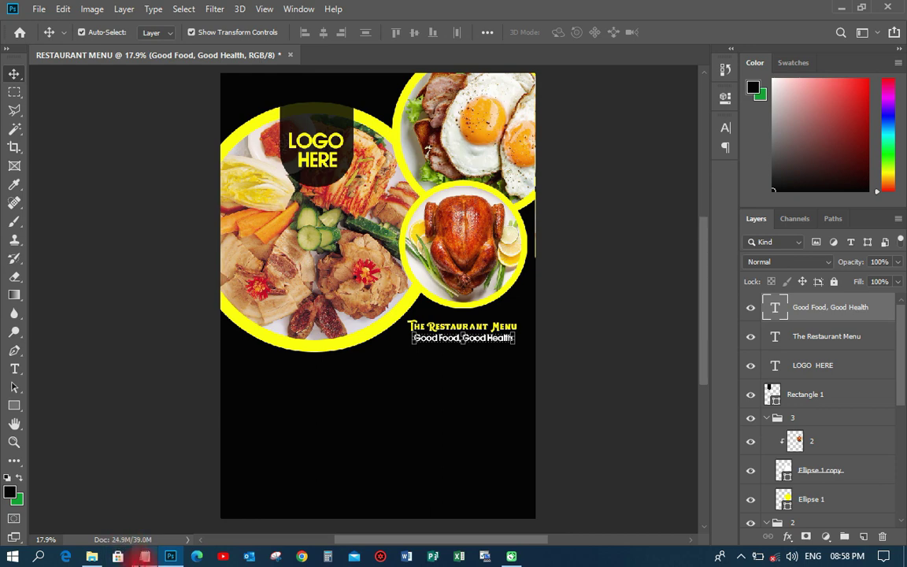
# Copy "The Restaurant Food Menu" from the INFOR notes and place it as new text in the black area below the photos
pyautogui.click(144, 556)
pyautogui.click(316, 243)
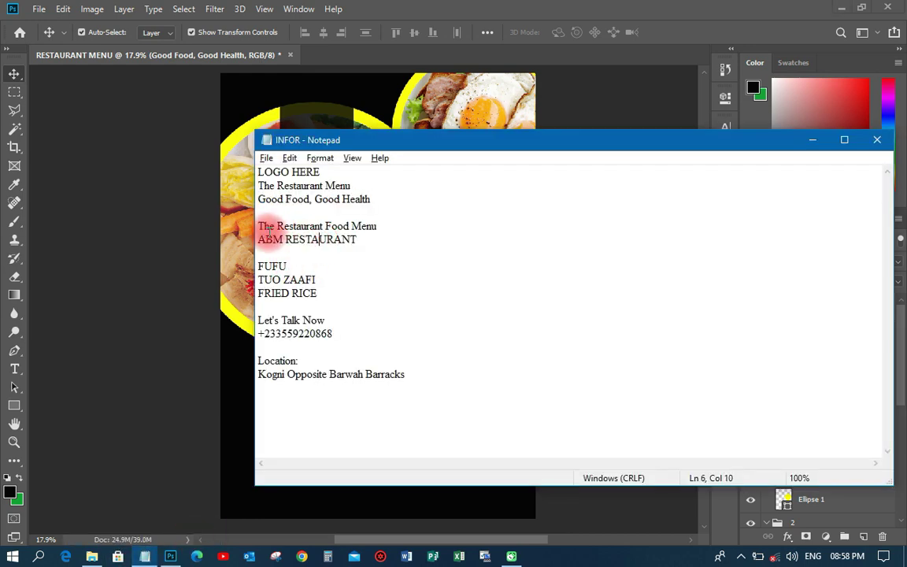
pyautogui.moveTo(259, 226); pyautogui.dragTo(376, 226)
pyautogui.rightClick(363, 226)
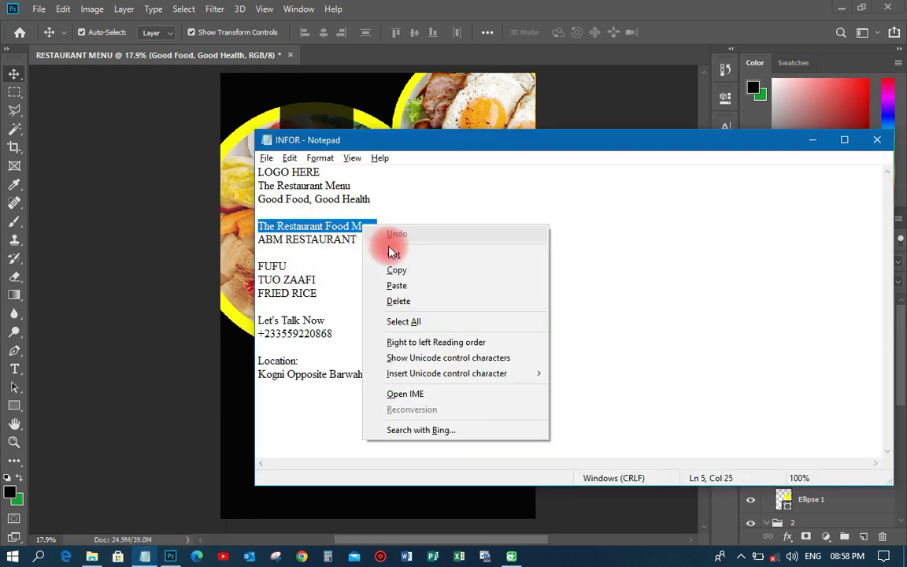
pyautogui.click(396, 270)
pyautogui.hotkey('alt', 'Tab')
pyautogui.press('t')
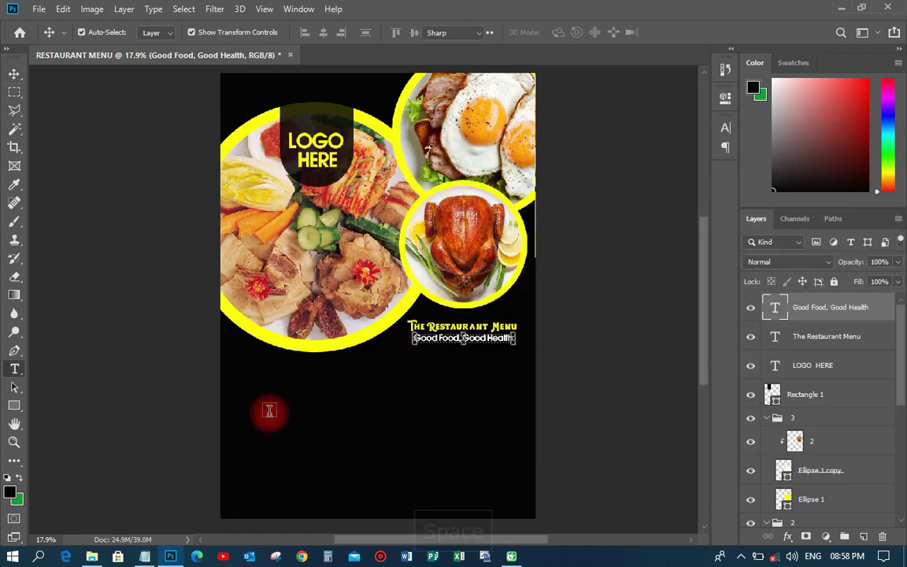
pyautogui.click(318, 396)
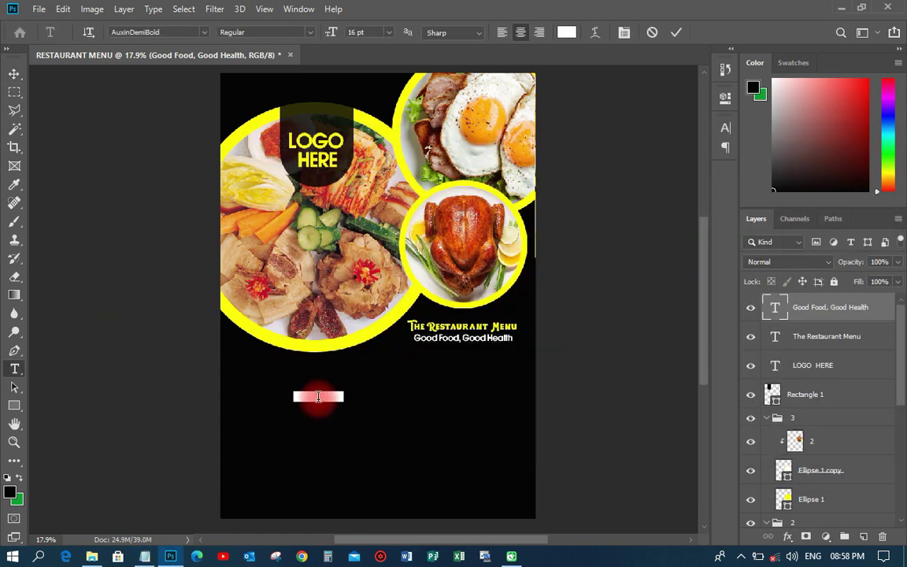
pyautogui.hotkey('ctrl', 'v')
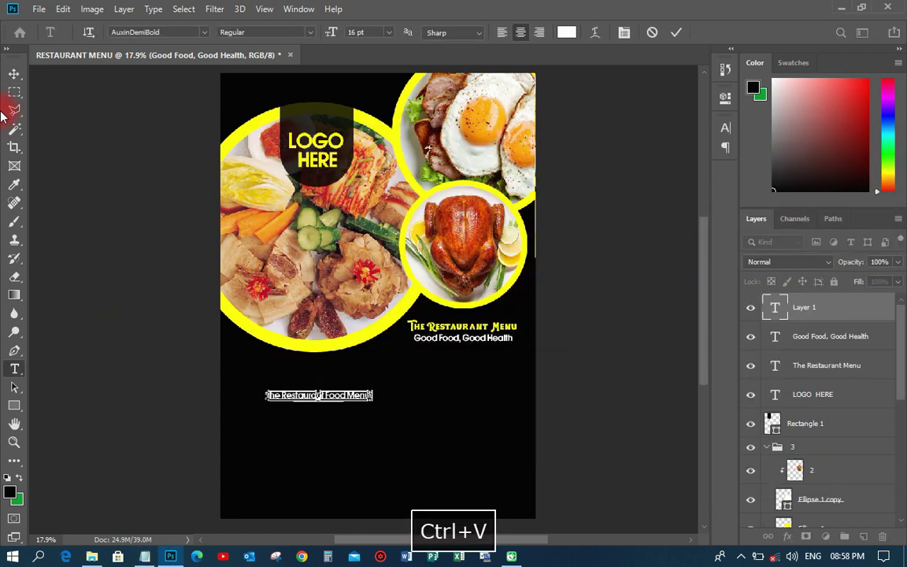
pyautogui.click(14, 73)
# Set "The Restaurant Food Menu" in the Marvelan font at 24 pt and centre it across the page below the photos
pyautogui.click(725, 127)
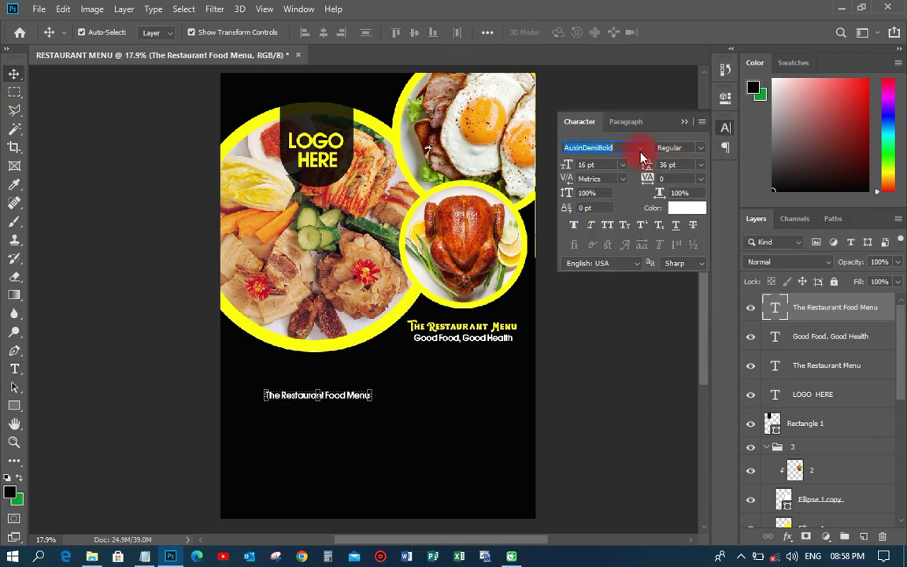
pyautogui.click(640, 148)
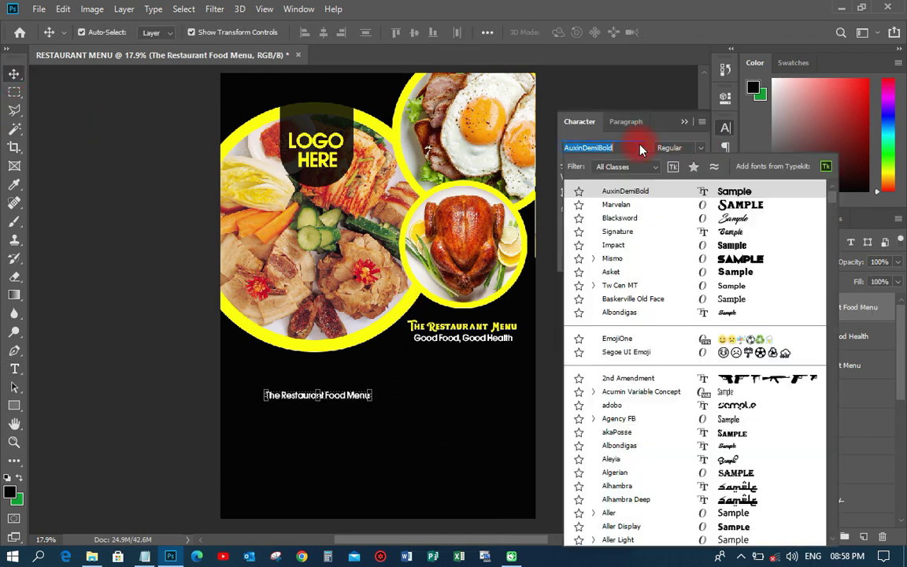
pyautogui.click(619, 205)
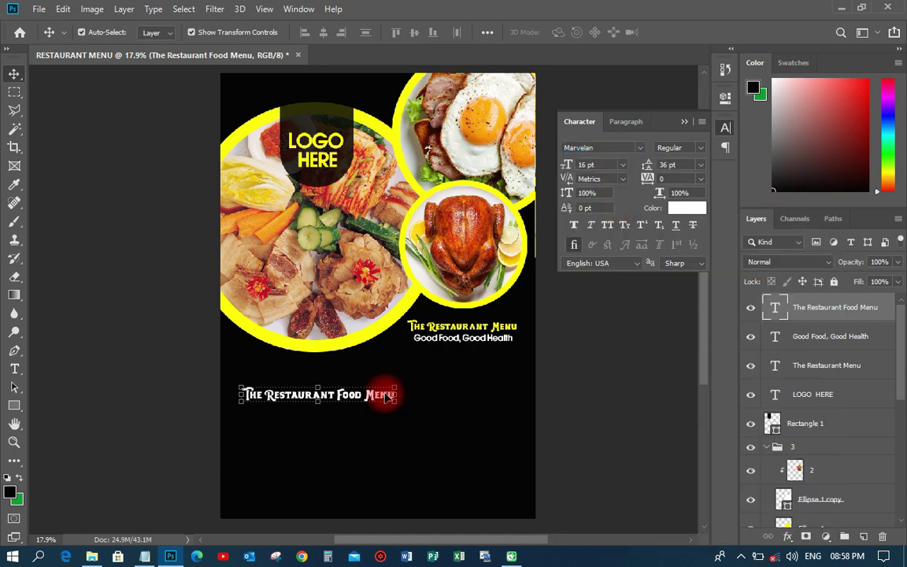
pyautogui.moveTo(376, 384); pyautogui.dragTo(460, 385)
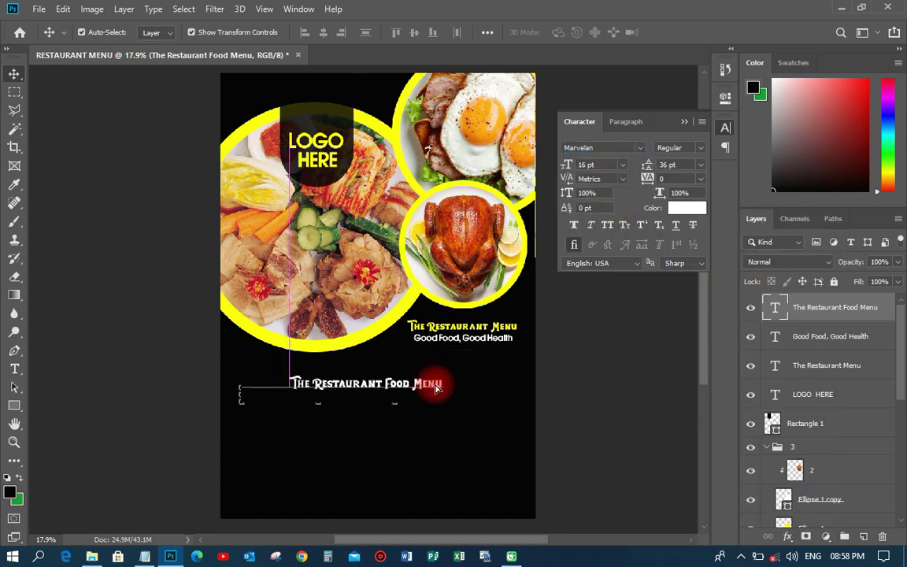
pyautogui.click(623, 165)
pyautogui.click(603, 292)
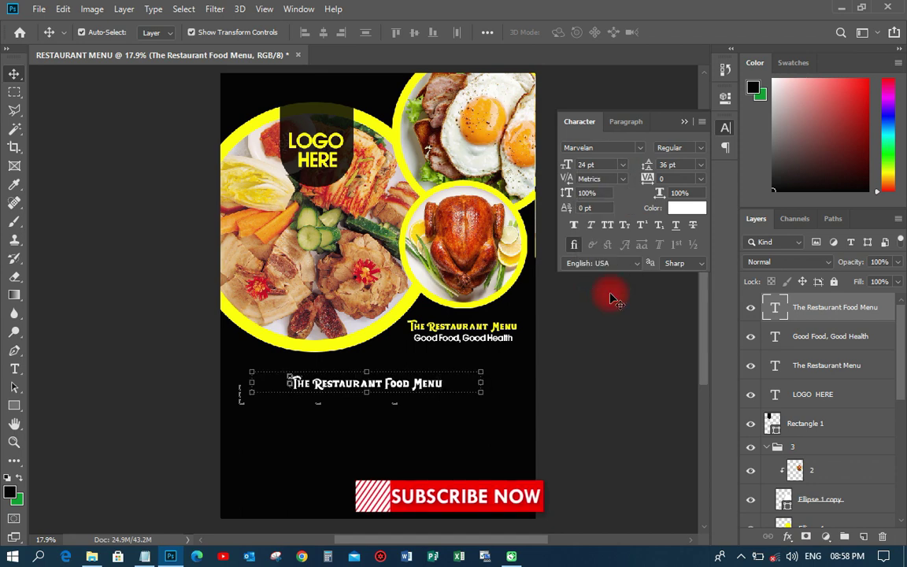
pyautogui.moveTo(405, 383)
pyautogui.mouseDown()
pyautogui.moveTo(419, 380)
pyautogui.moveTo(416, 387)
pyautogui.mouseUp()
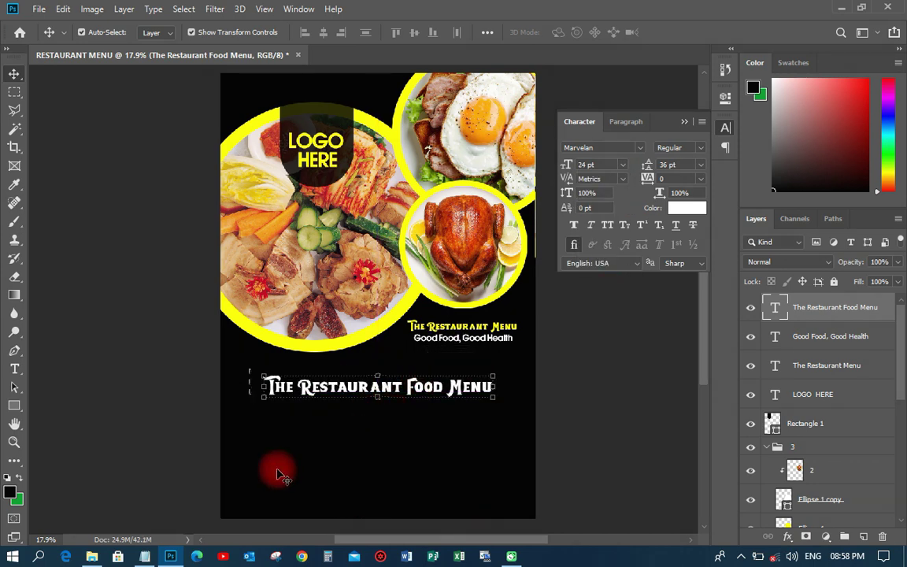
# Copy "ABM RESTAURANT" from the INFOR notes and place it as new text centred beneath "The Restaurant Food Menu"
pyautogui.click(146, 554)
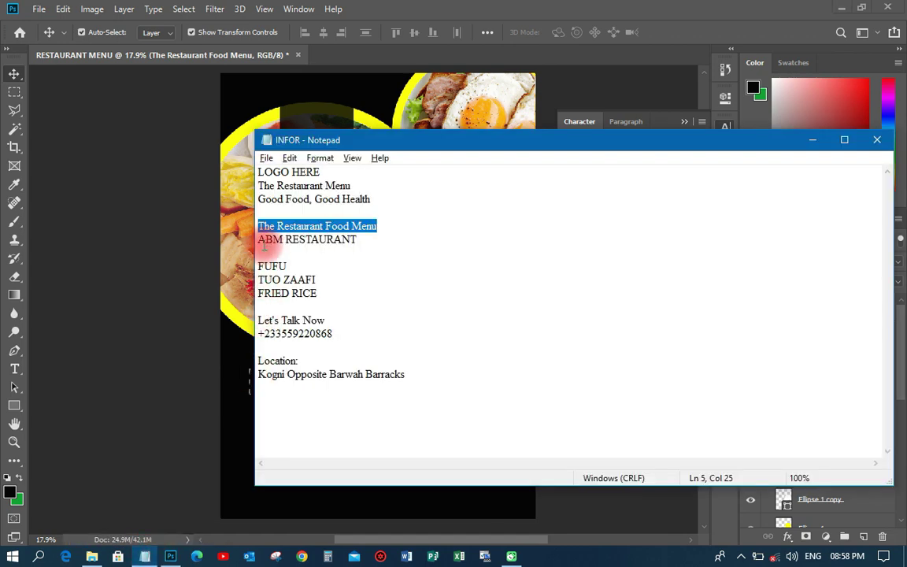
pyautogui.moveTo(257, 239); pyautogui.dragTo(346, 239)
pyautogui.rightClick(347, 239)
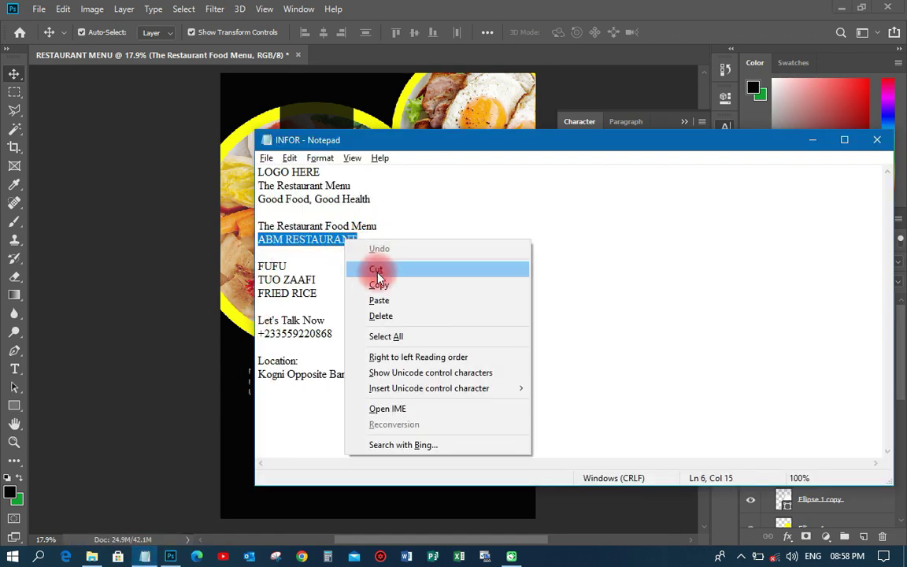
pyautogui.click(373, 284)
pyautogui.click(142, 262)
pyautogui.press('space')
pyautogui.click(14, 375)
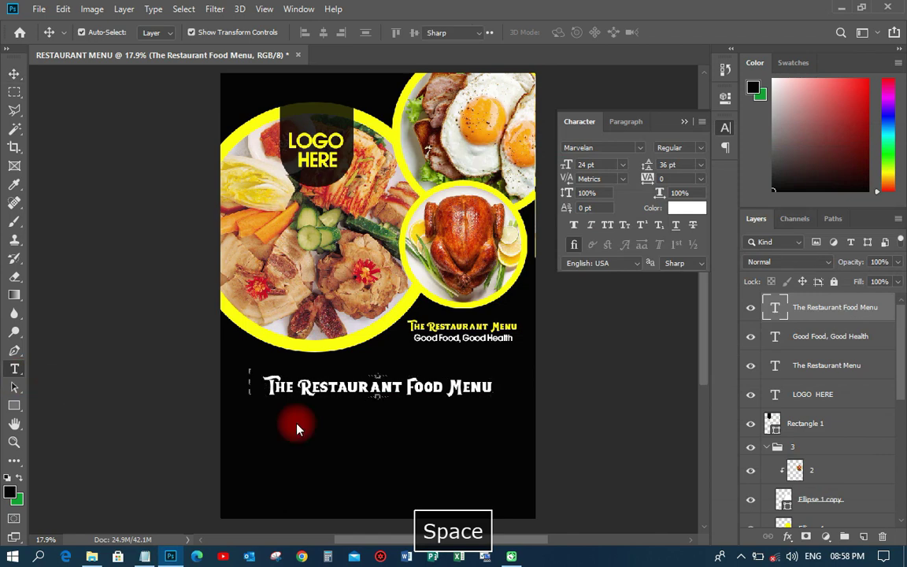
pyautogui.click(314, 415)
pyautogui.hotkey('ctrl', 'v')
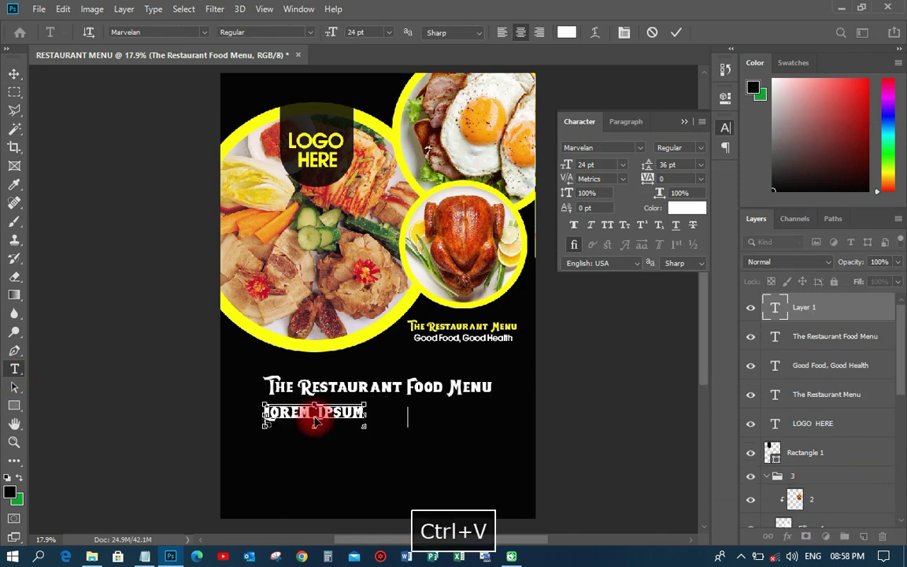
pyautogui.click(14, 74)
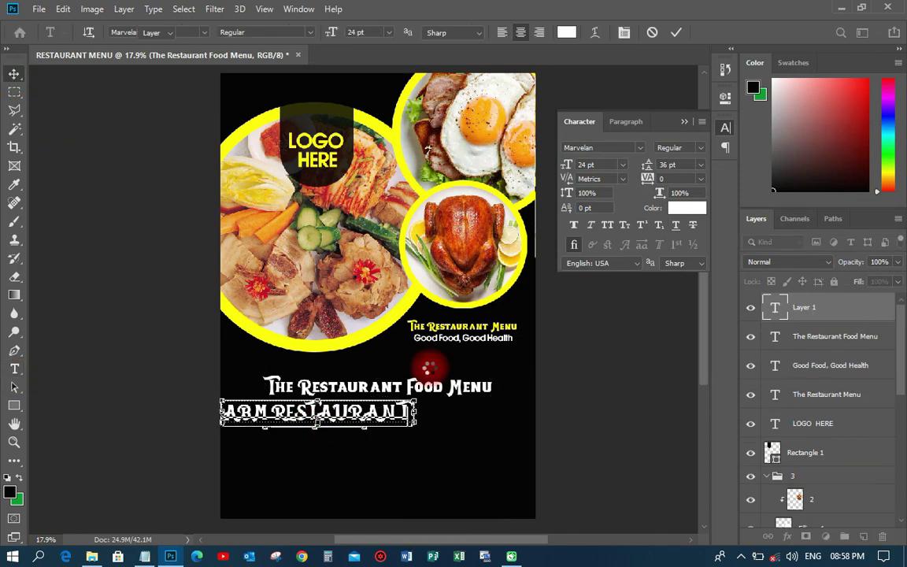
pyautogui.moveTo(367, 417); pyautogui.dragTo(424, 418)
# Retype the "ABM RESTAURANT" text in lowercase as "abm restaurant"
pyautogui.click(771, 313)
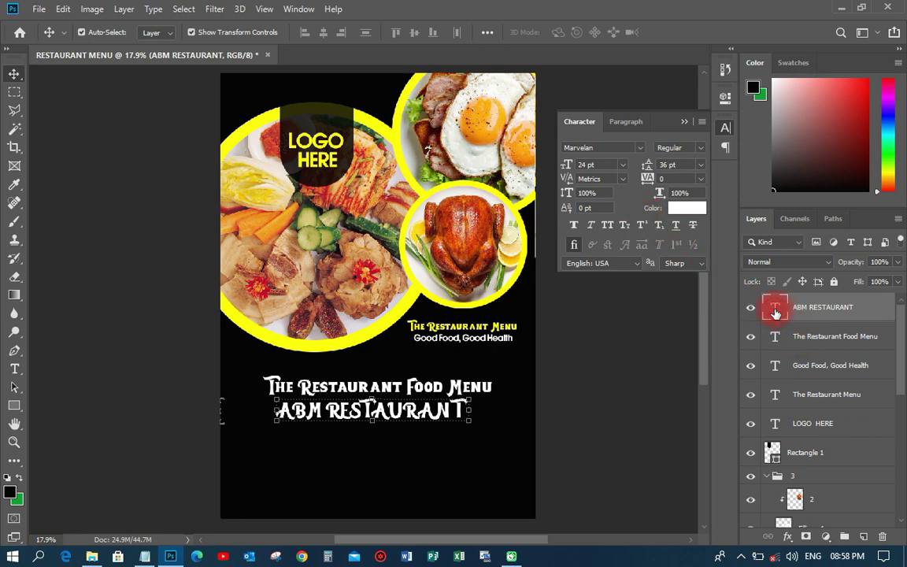
pyautogui.doubleClick(776, 313)
pyautogui.press('capslock')
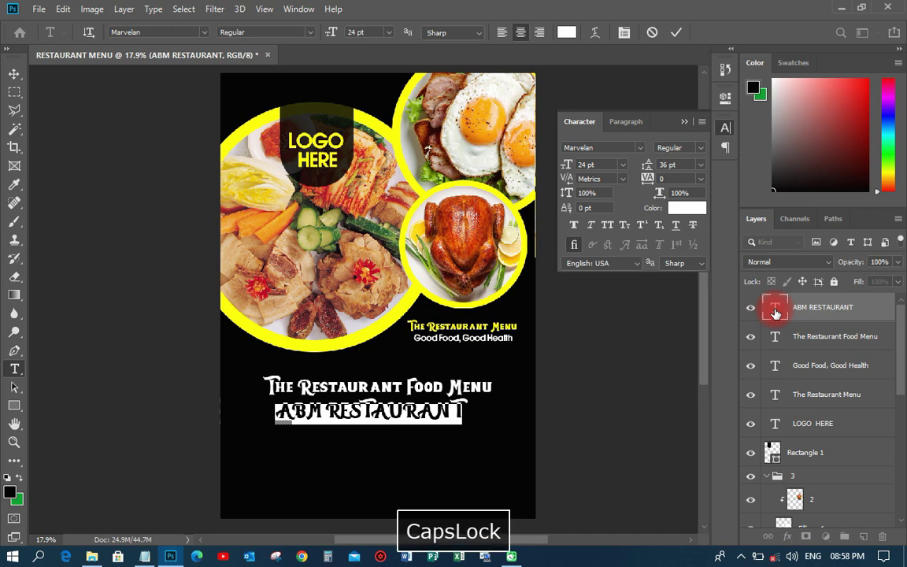
pyautogui.write('ABM')
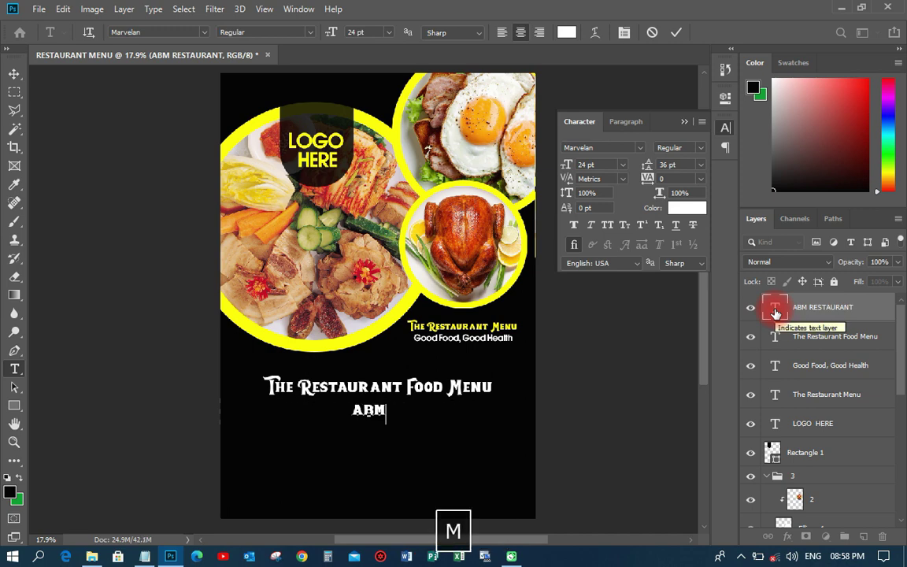
pyautogui.write(' RES')
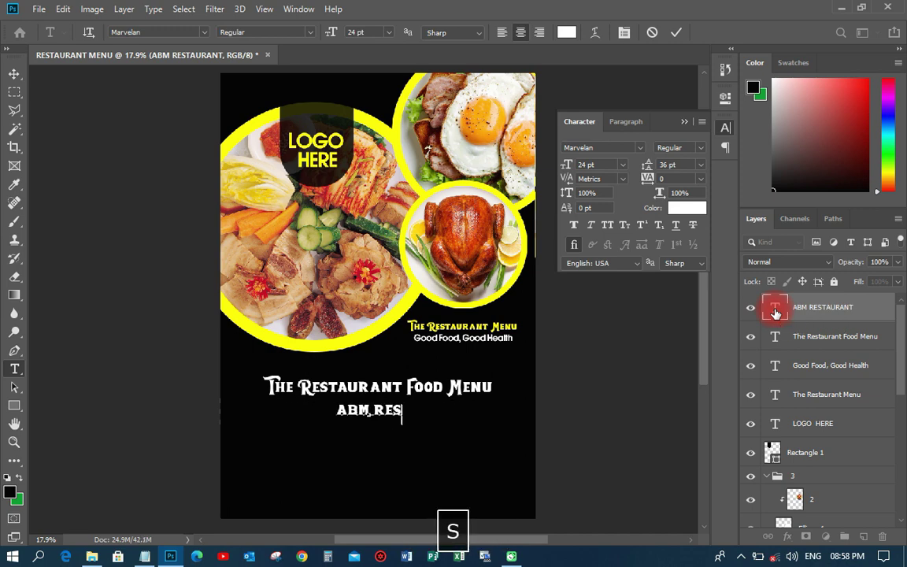
pyautogui.write('TAURA')
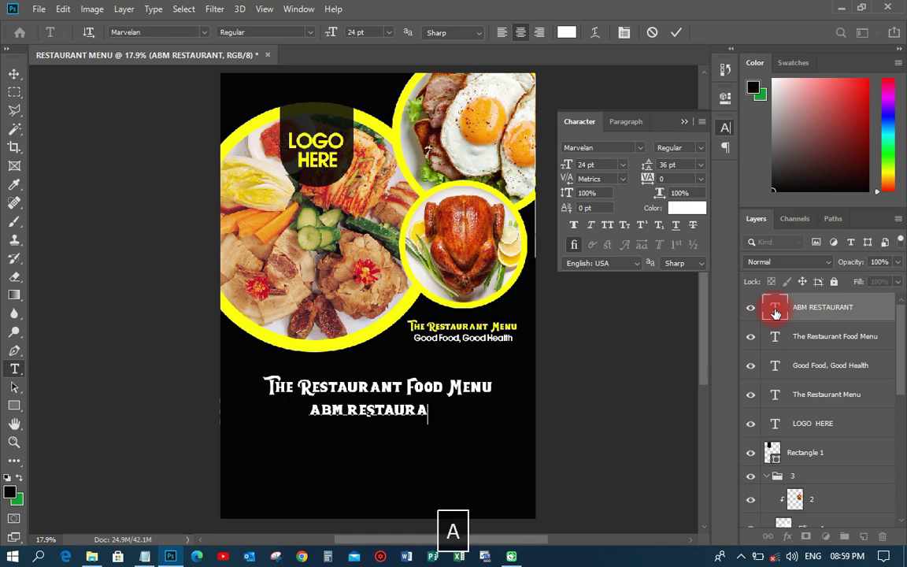
pyautogui.write('NT')
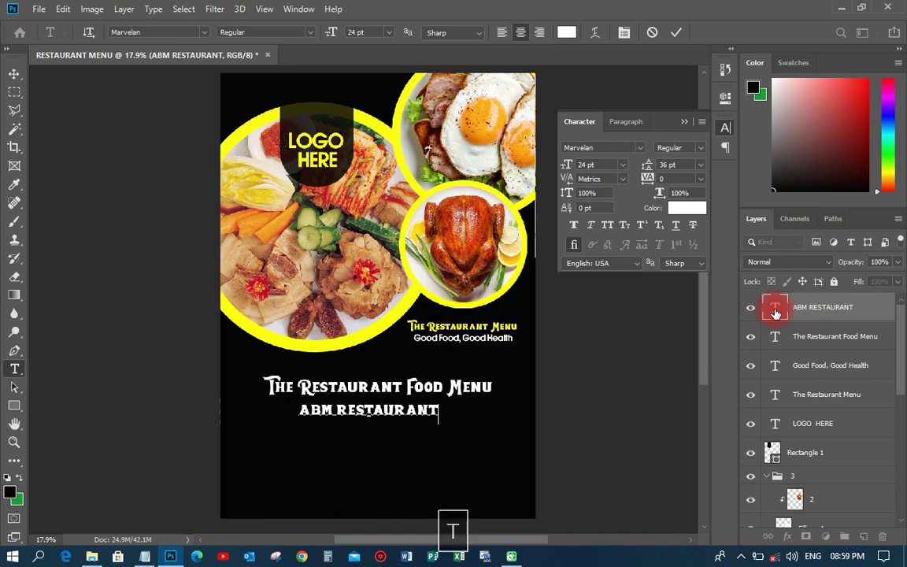
pyautogui.hotkey('ctrl', 'Return')
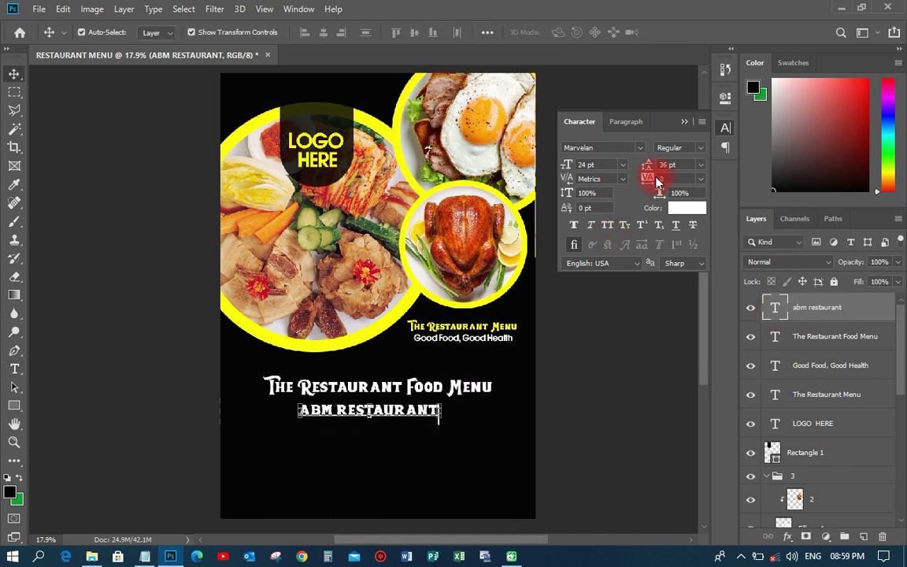
# Set the letter tracking of the "abm restaurant" text to 200
pyautogui.click(700, 180)
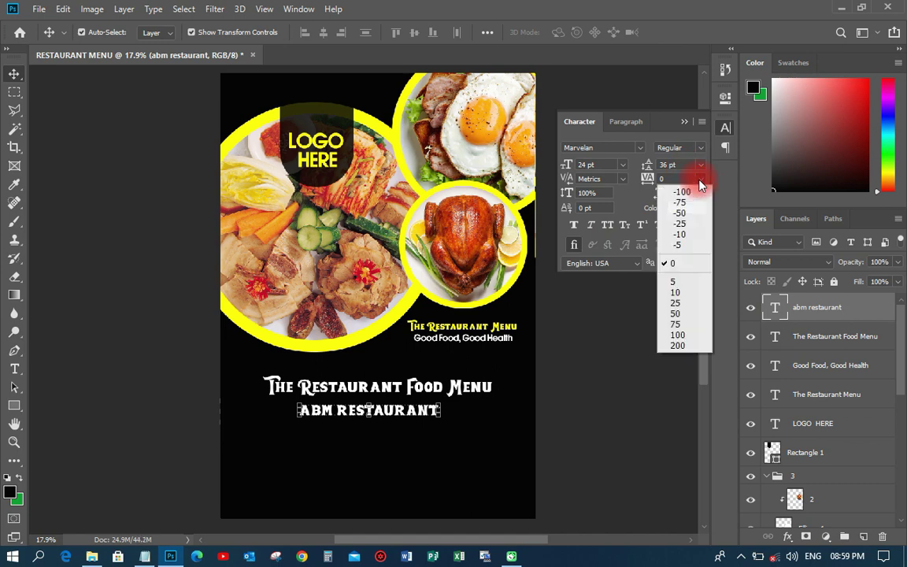
pyautogui.click(679, 325)
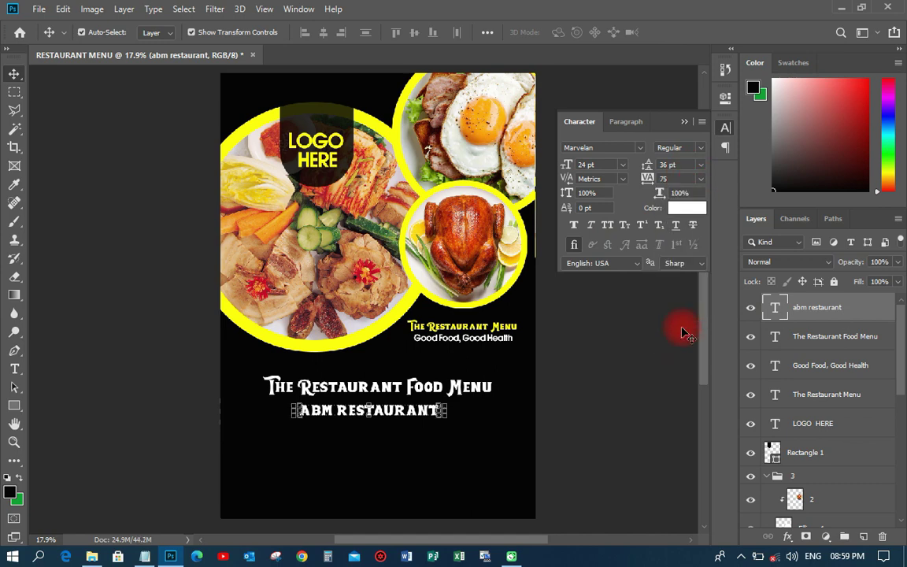
pyautogui.click(702, 180)
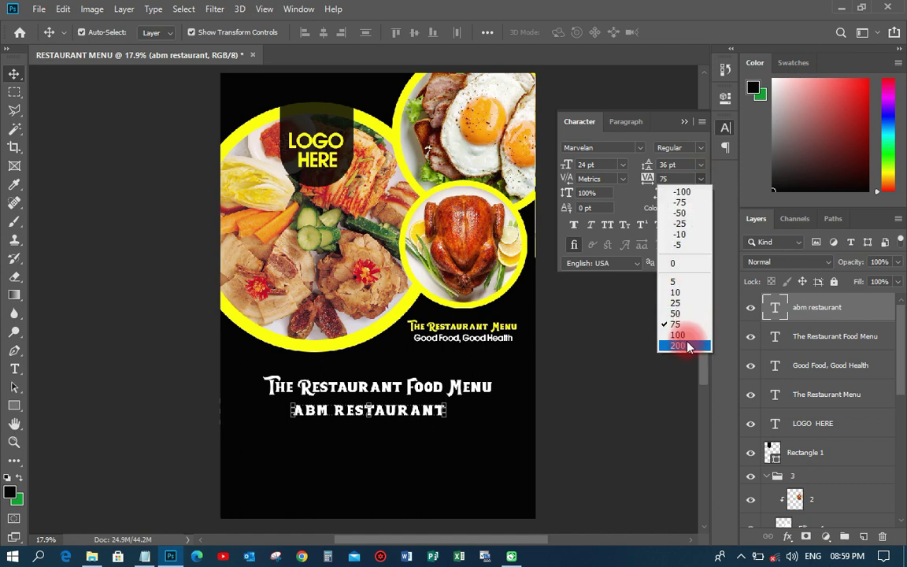
pyautogui.click(689, 344)
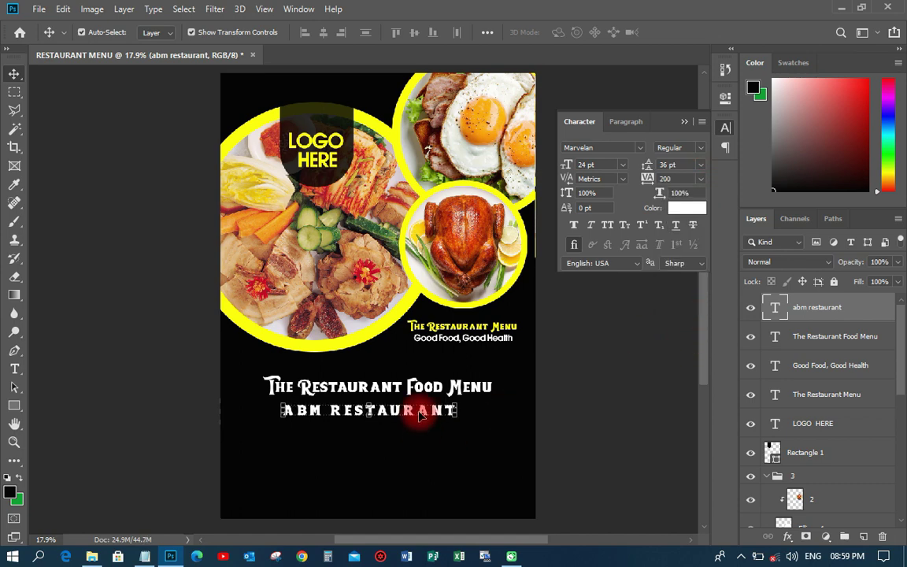
# Move "abm restaurant" close beneath "The Restaurant Food Menu" and shift both lines slightly up together
pyautogui.moveTo(419, 413); pyautogui.dragTo(423, 390)
pyautogui.keyDown('shift'); pyautogui.click(824, 340); pyautogui.keyUp('shift')
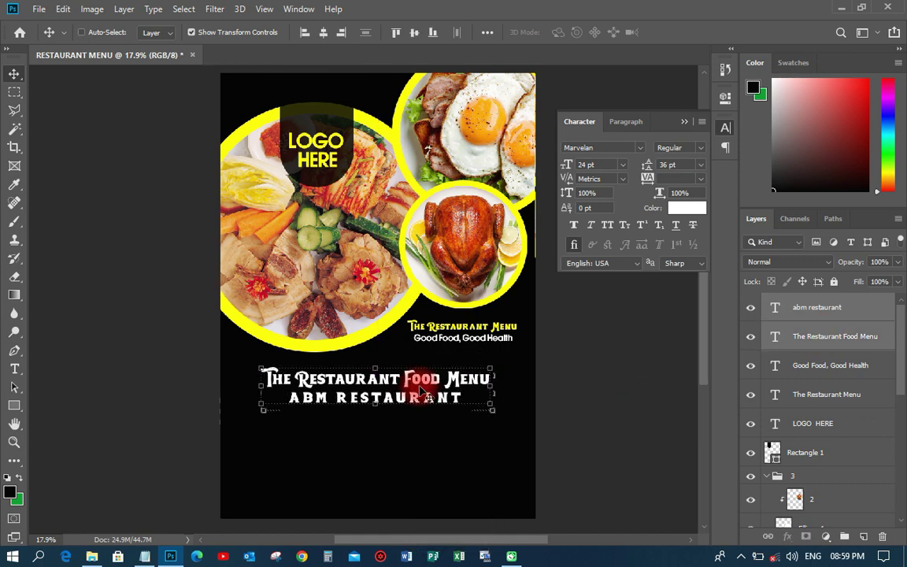
pyautogui.keyDown('ctrl'); pyautogui.click(583, 397); pyautogui.keyUp('ctrl')
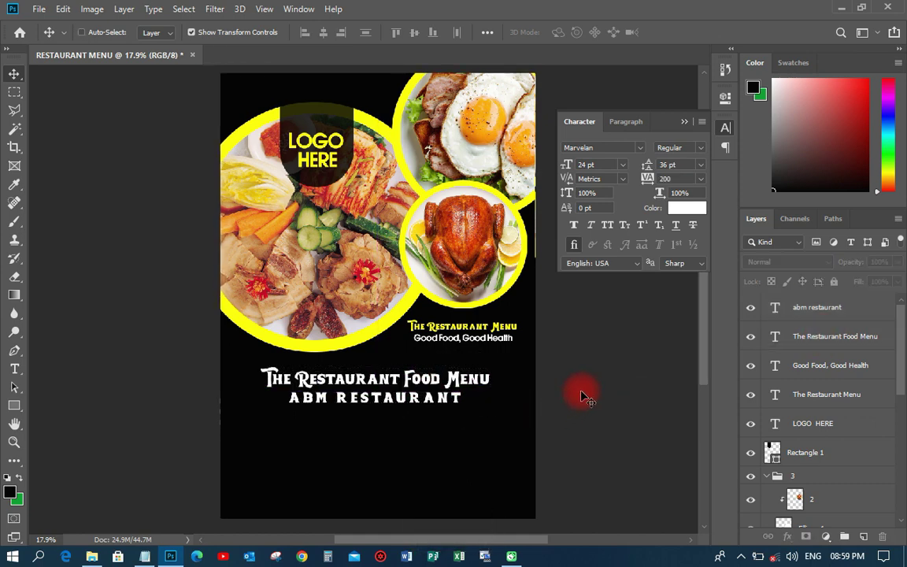
# Save the layered design to the Desktop as a Photoshop file named RESTAURANT MENU
pyautogui.hotkey('ctrl', 's')
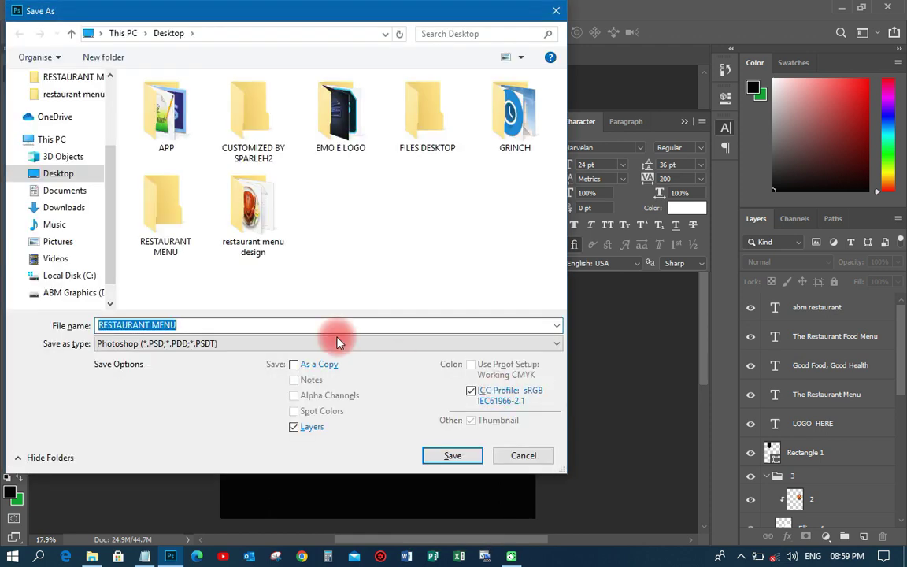
pyautogui.press('Return')
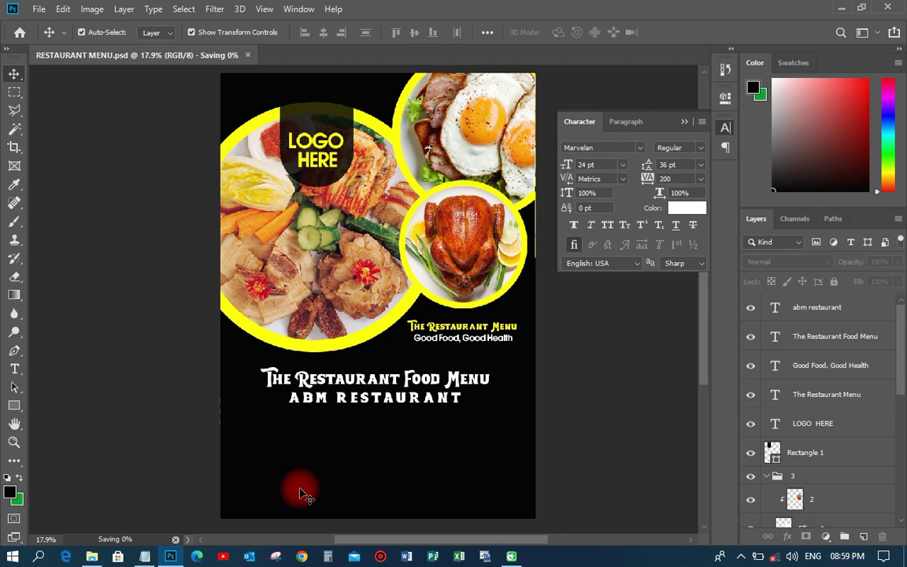
# Switch to the INFOR Notepad file, select the FUFU line, and return to the Photoshop design
pyautogui.hotkey('alt', 'Tab')
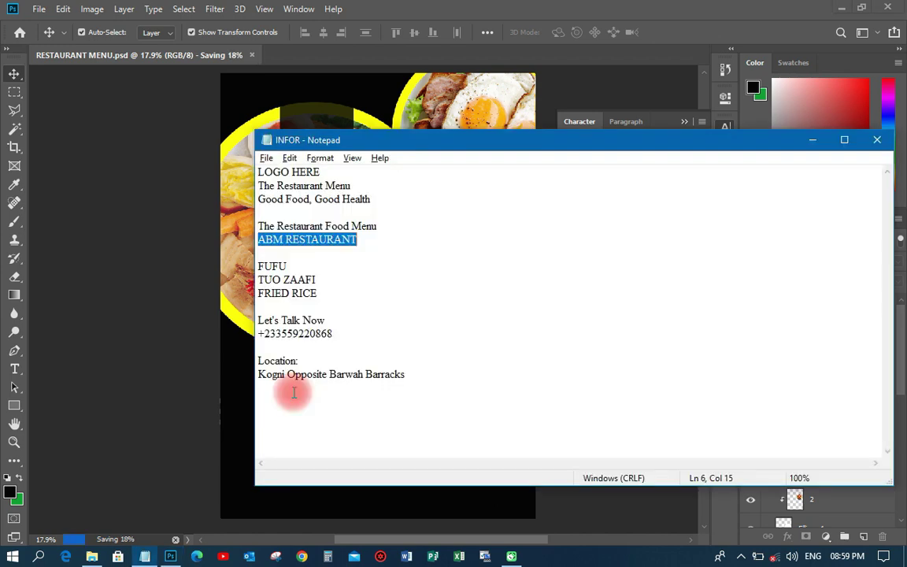
pyautogui.moveTo(287, 266); pyautogui.dragTo(258, 267)
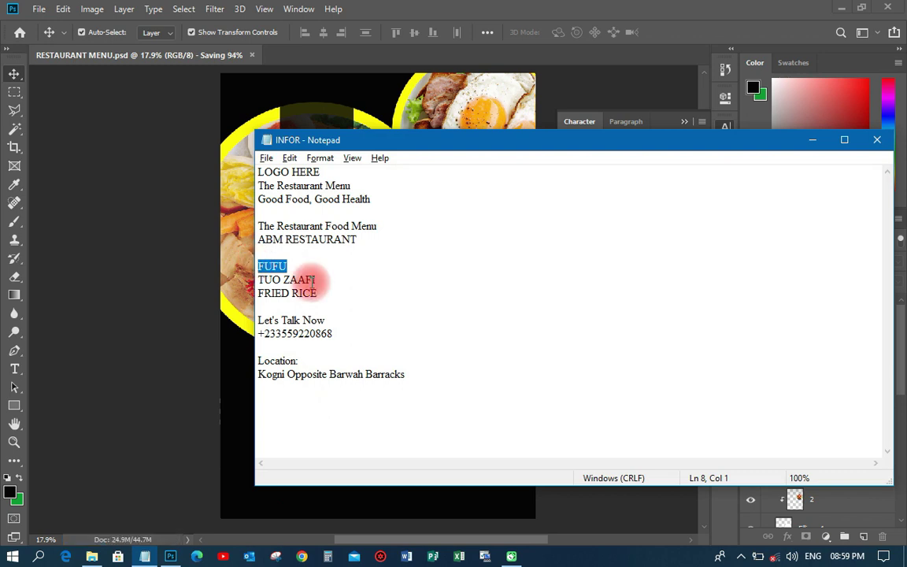
pyautogui.click(118, 351)
pyautogui.press('space')
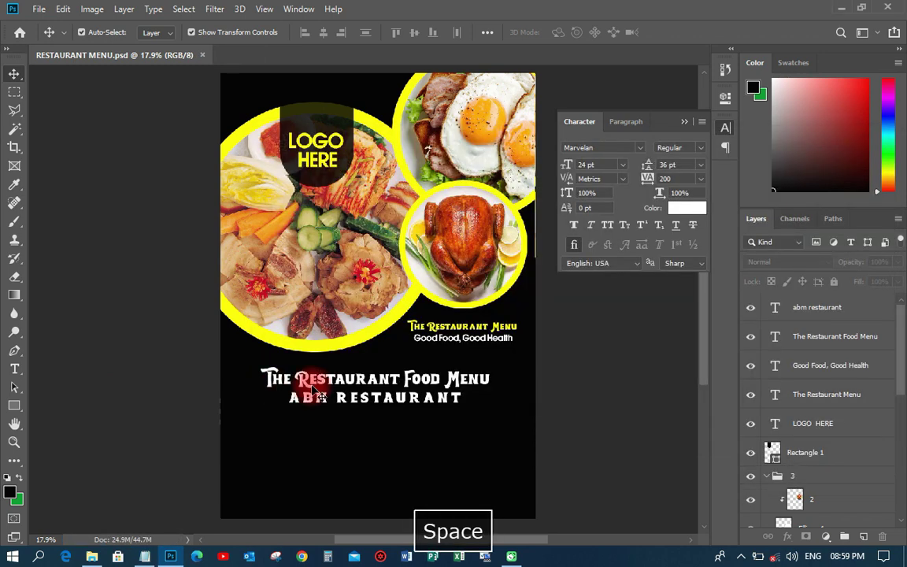
# Draw a rectangle about 624 by 184 px below the start of "abm restaurant" and fill it with yellow ffff00
pyautogui.click(14, 405)
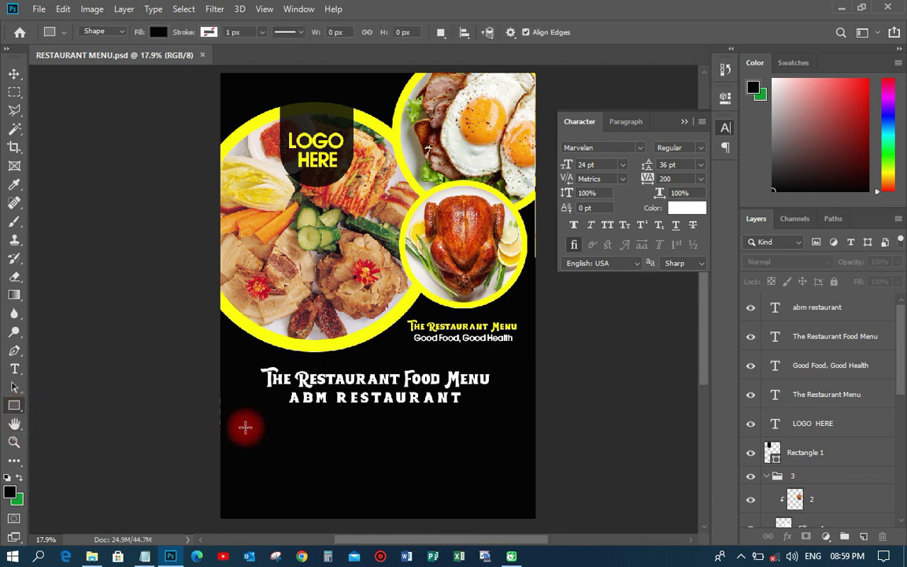
pyautogui.moveTo(245, 426); pyautogui.dragTo(323, 449)
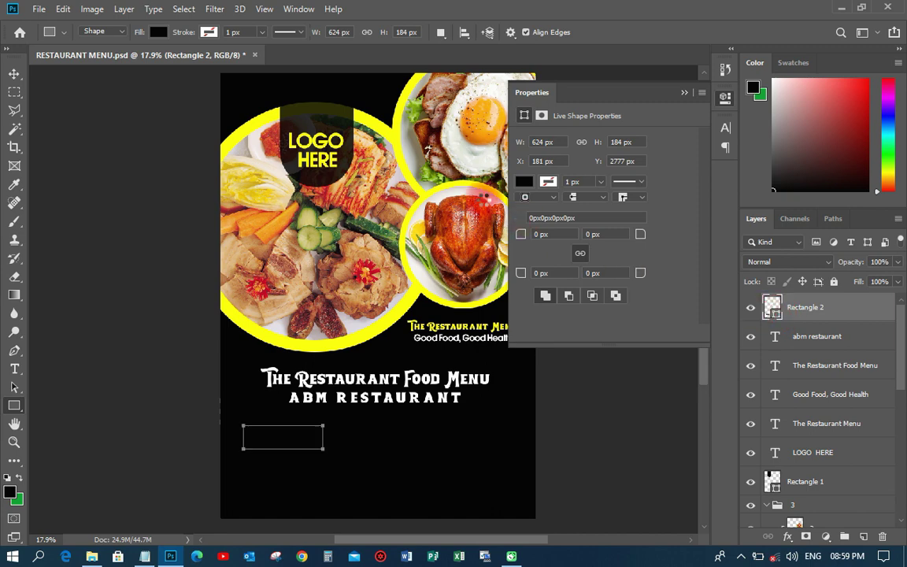
pyautogui.doubleClick(778, 318)
pyautogui.click(397, 143)
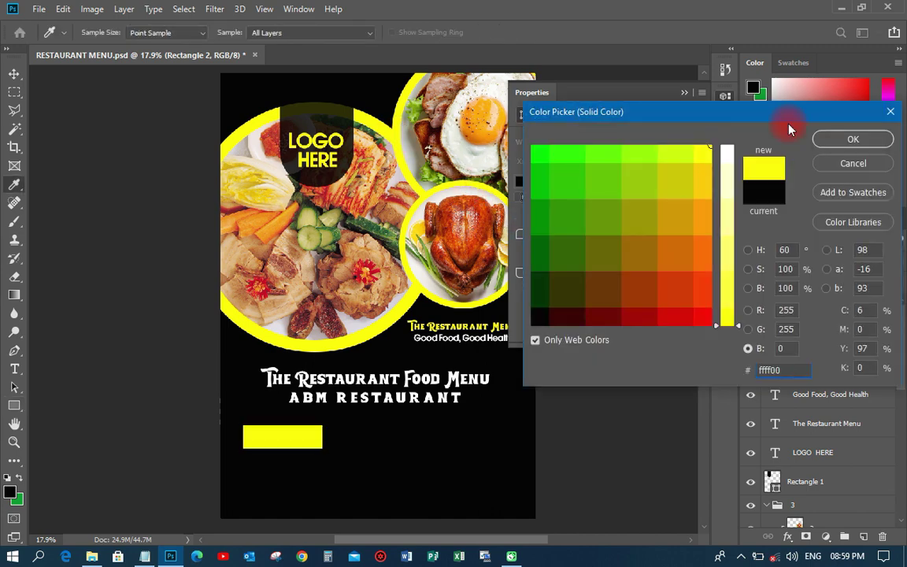
pyautogui.click(849, 140)
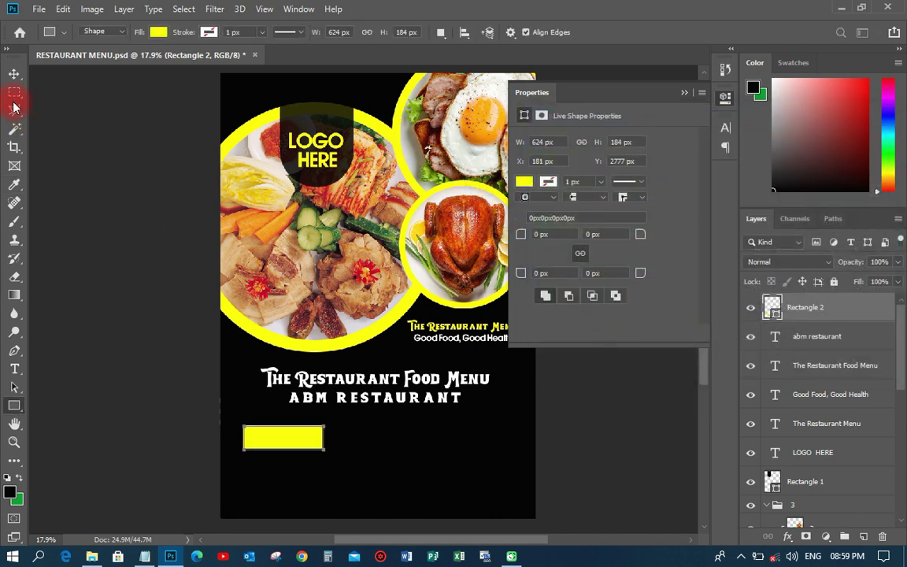
# Round the yellow rectangle's two upper corners to a 137 px radius
pyautogui.click(13, 76)
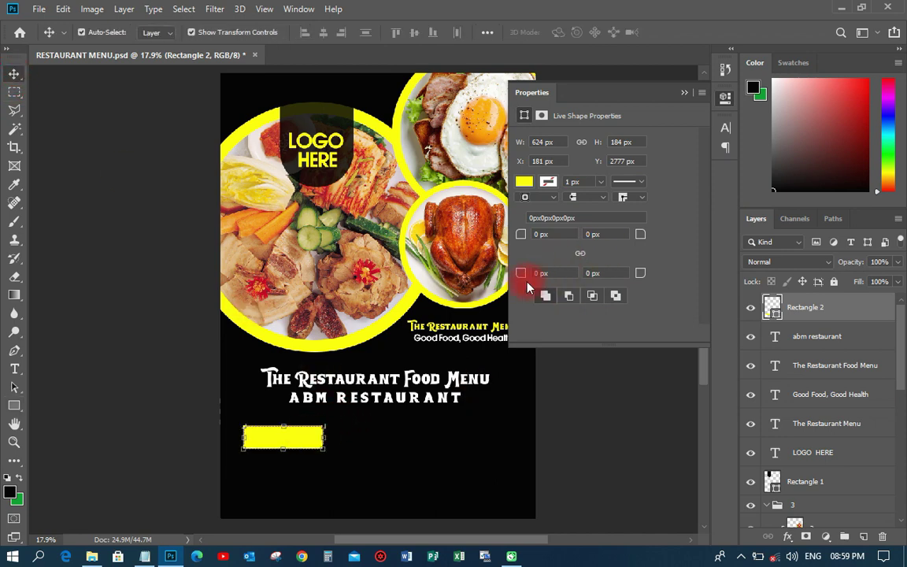
pyautogui.moveTo(522, 237); pyautogui.dragTo(547, 241)
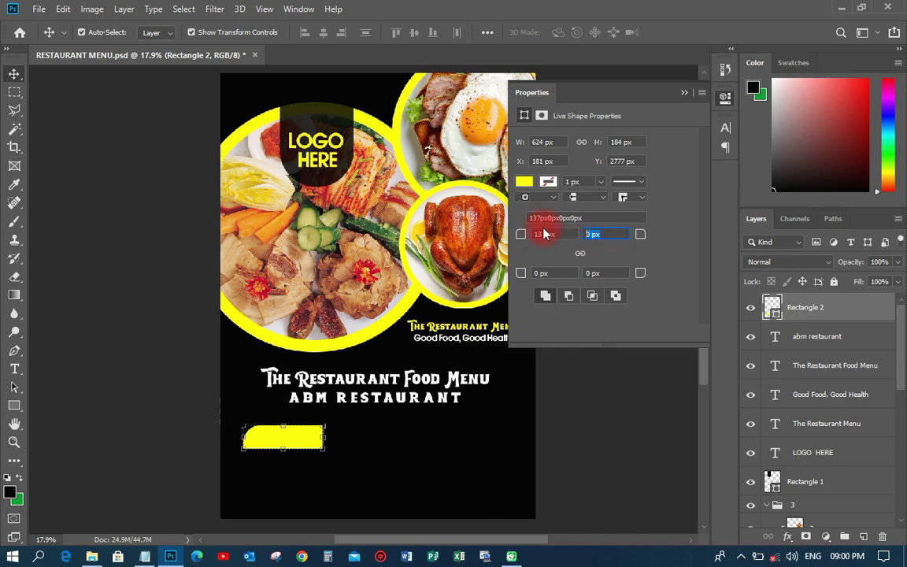
pyautogui.write('137')
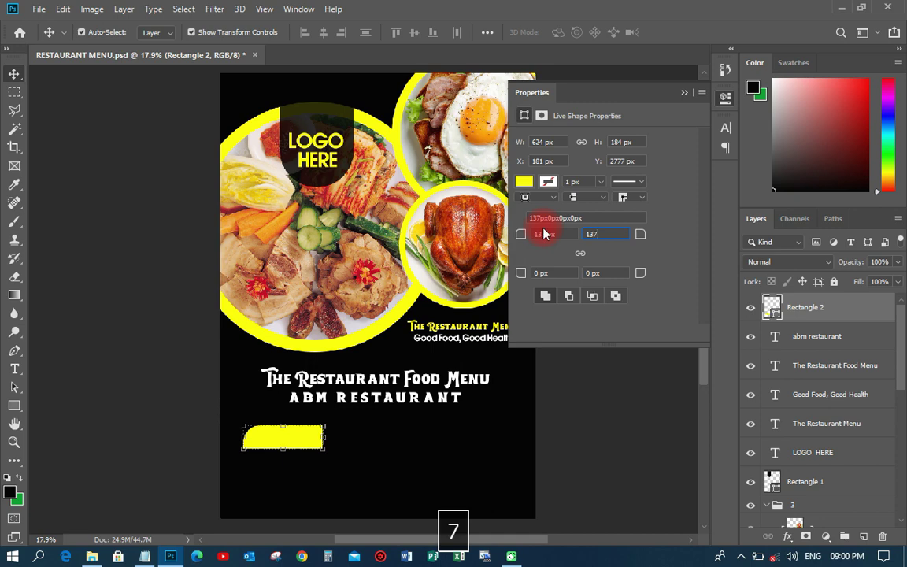
pyautogui.press('Return')
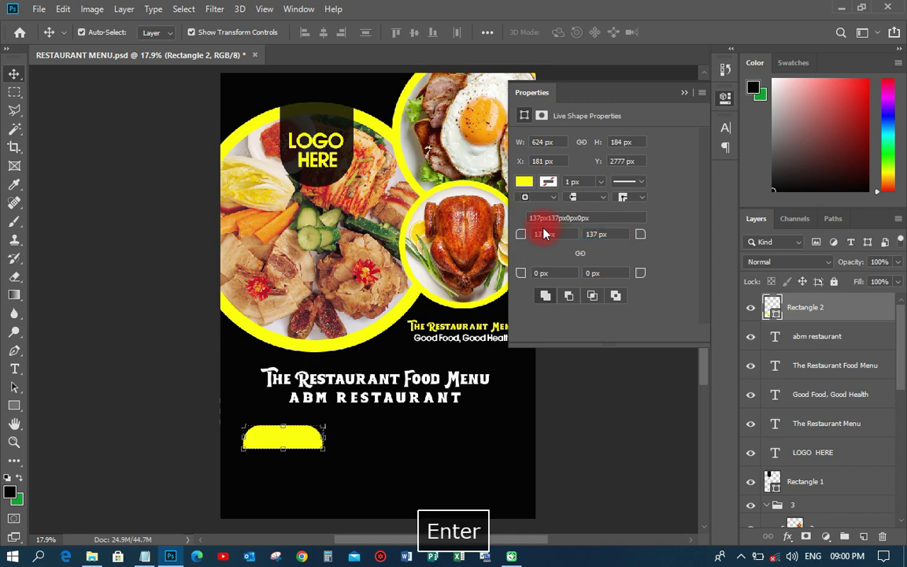
pyautogui.click(327, 436)
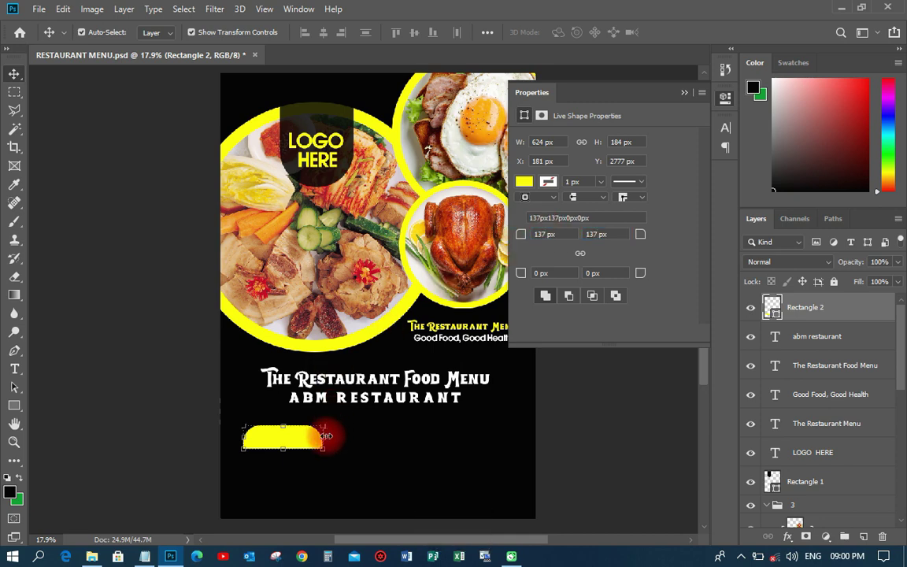
# Duplicate the yellow shape twice into an evenly spaced row of three and shift the whole row slightly up and left
pyautogui.moveTo(290, 434); pyautogui.dragTo(486, 437)
pyautogui.moveTo(400, 439); pyautogui.dragTo(387, 441)
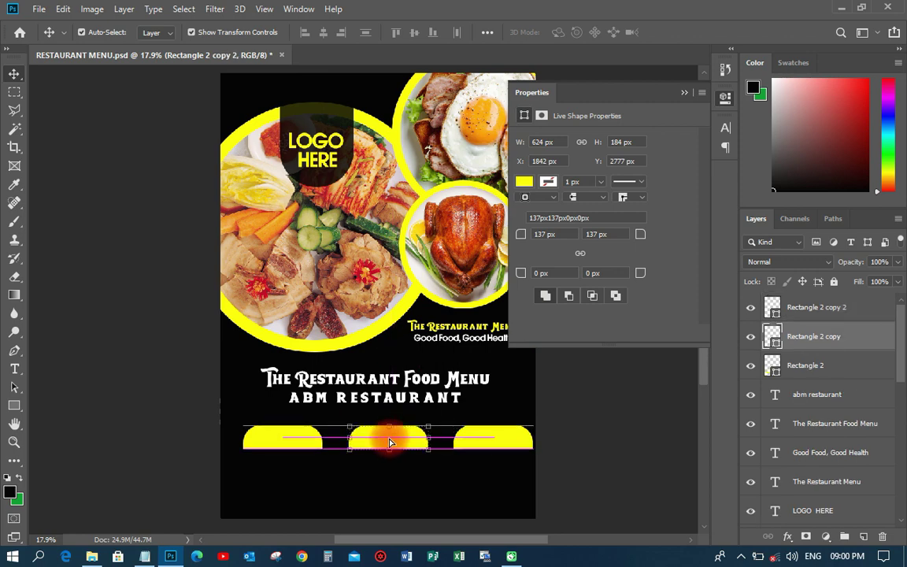
pyautogui.keyDown('shift'); pyautogui.click(493, 440); pyautogui.keyUp('shift')
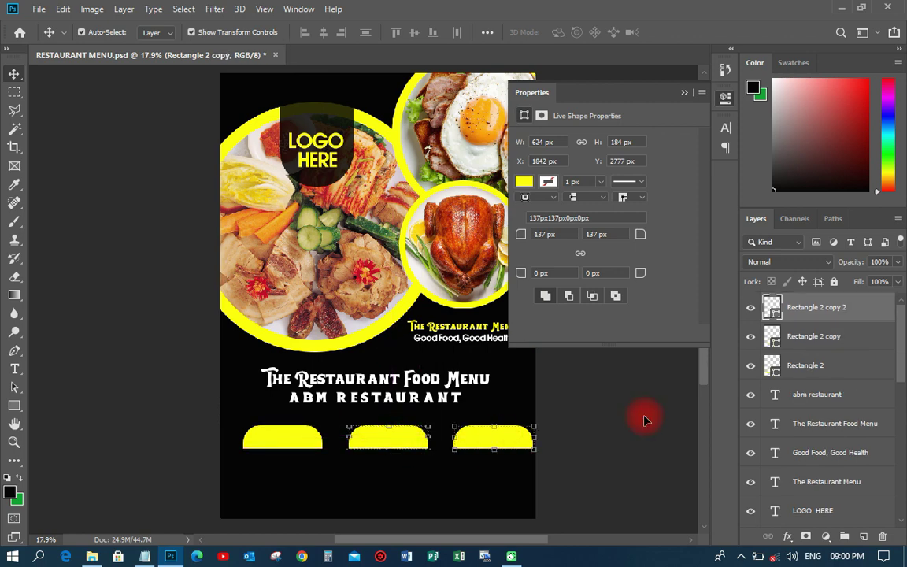
pyautogui.keyDown('shift'); pyautogui.click(816, 375); pyautogui.keyUp('shift')
pyautogui.moveTo(490, 441); pyautogui.dragTo(482, 432)
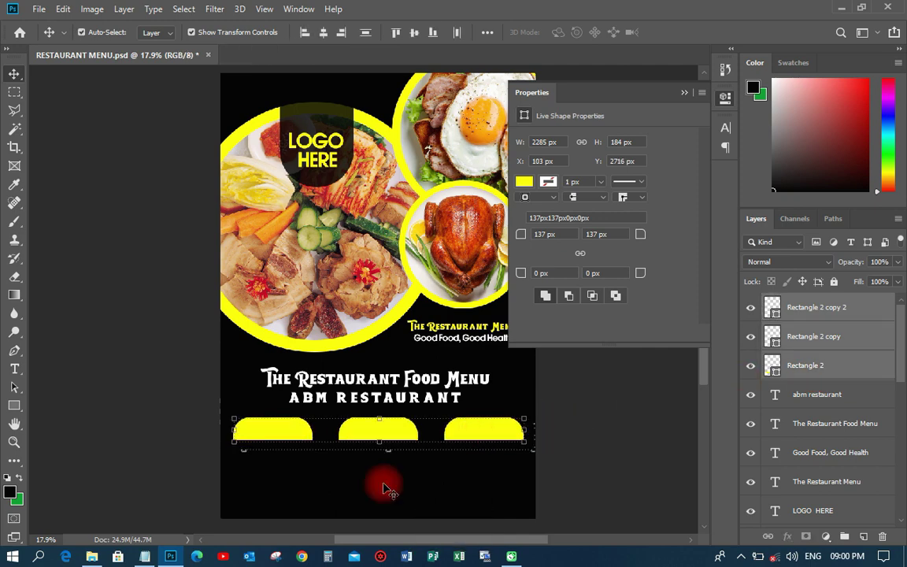
# Copy FUFU from the INFOR Notepad file and paste it in Photoshop as new text below the first yellow shape
pyautogui.click(144, 556)
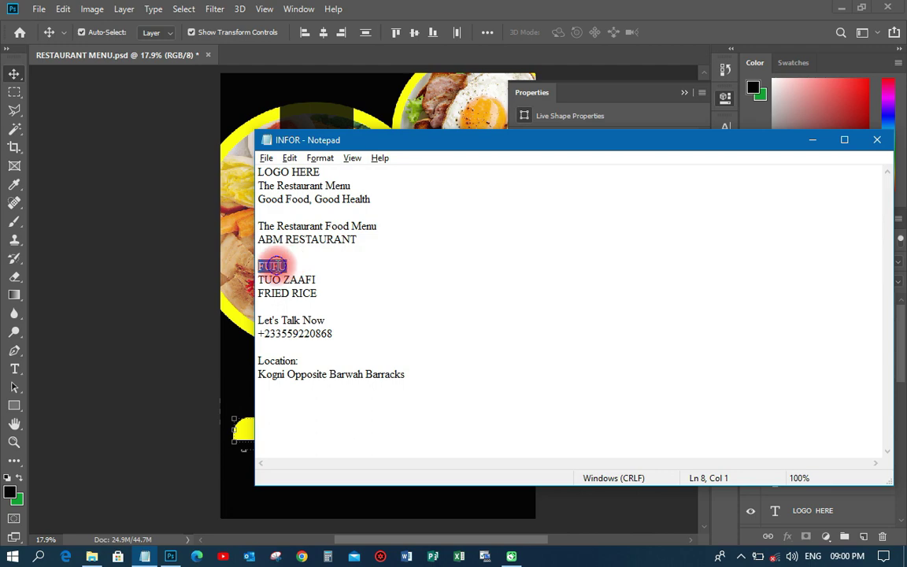
pyautogui.rightClick(268, 265)
pyautogui.click(319, 311)
pyautogui.click(230, 315)
pyautogui.click(14, 368)
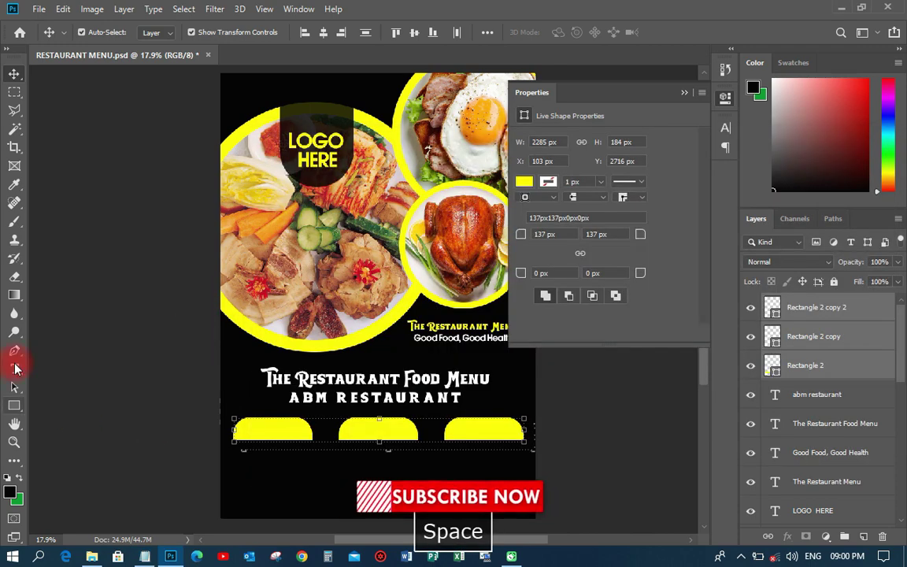
pyautogui.click(252, 475)
pyautogui.rightClick(254, 480)
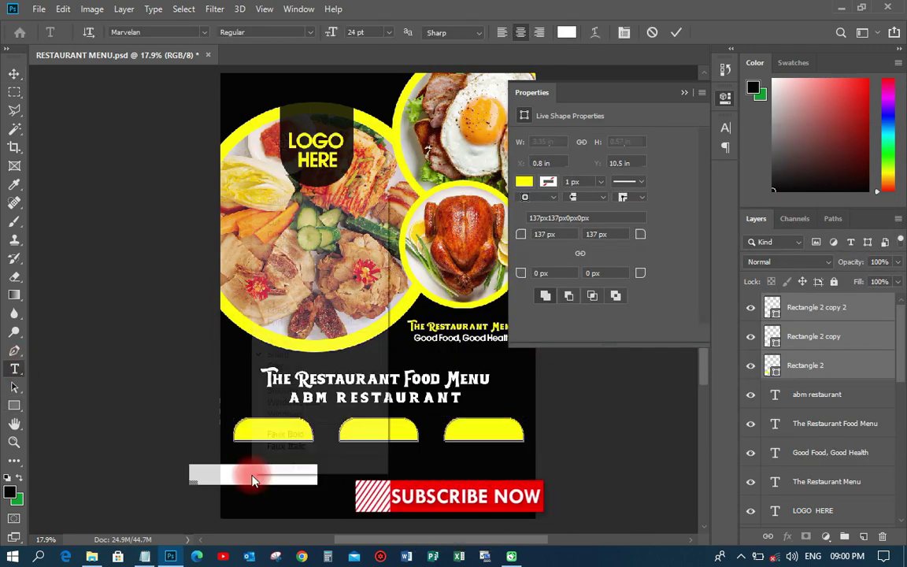
pyautogui.click(244, 486)
pyautogui.hotkey('ctrl', 'v')
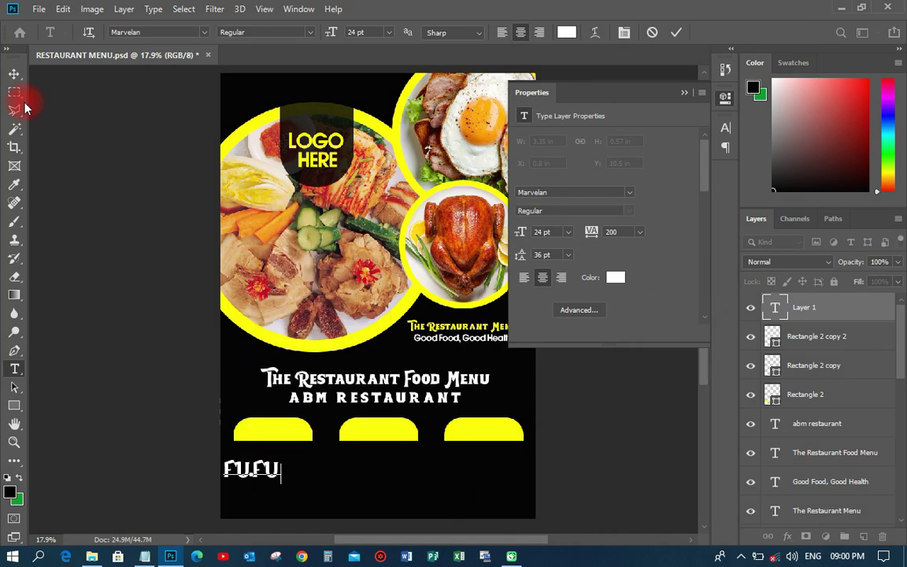
# Move the FUFU text onto the first yellow shape and color it black
pyautogui.click(14, 74)
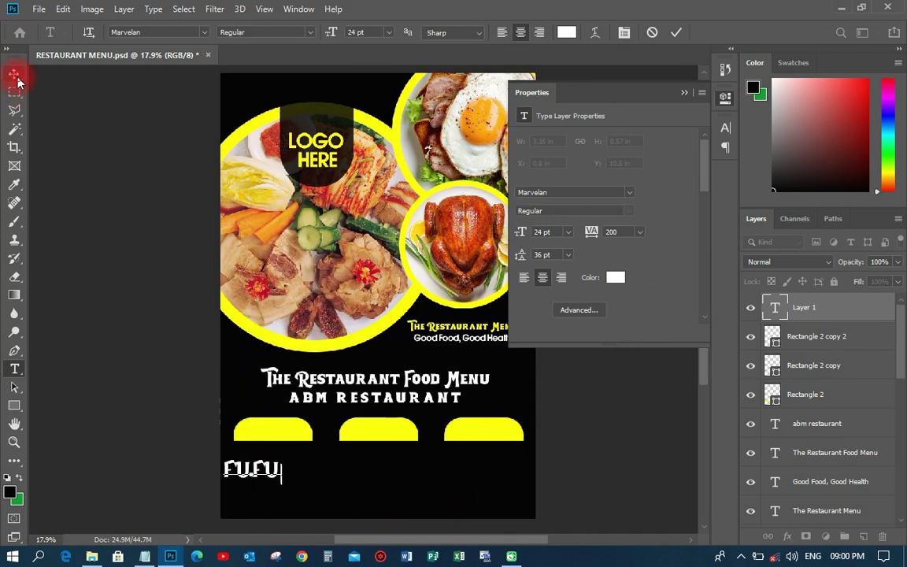
pyautogui.click(270, 486)
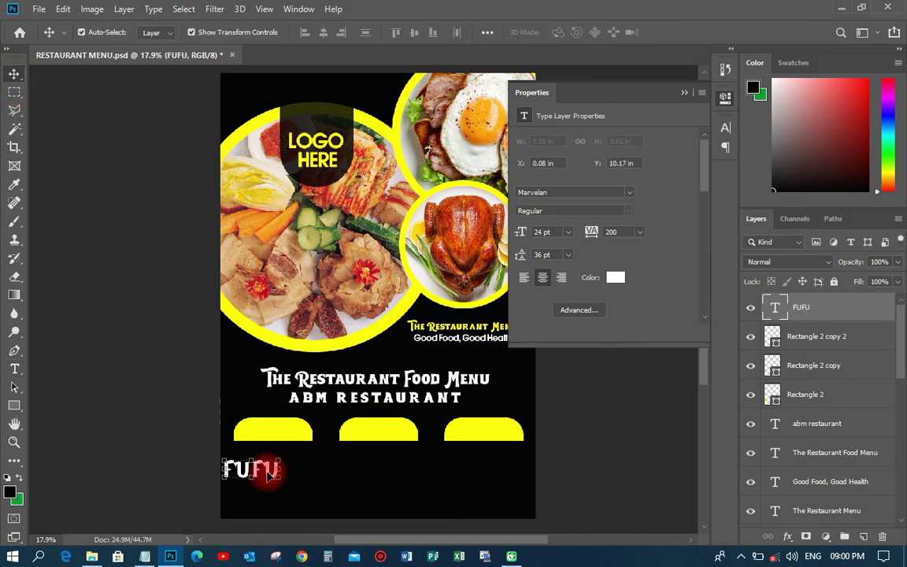
pyautogui.moveTo(271, 487); pyautogui.dragTo(294, 431)
pyautogui.click(724, 128)
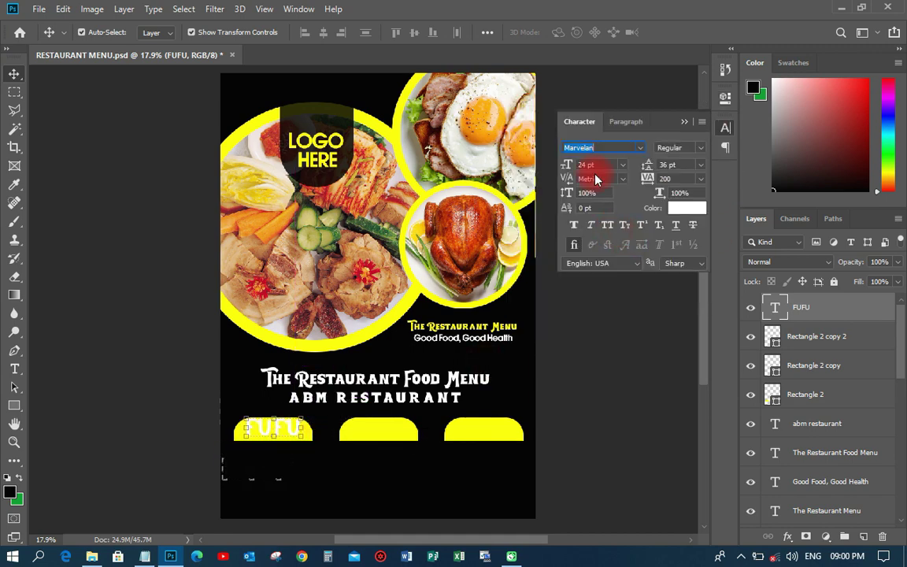
pyautogui.click(458, 470)
pyautogui.click(823, 146)
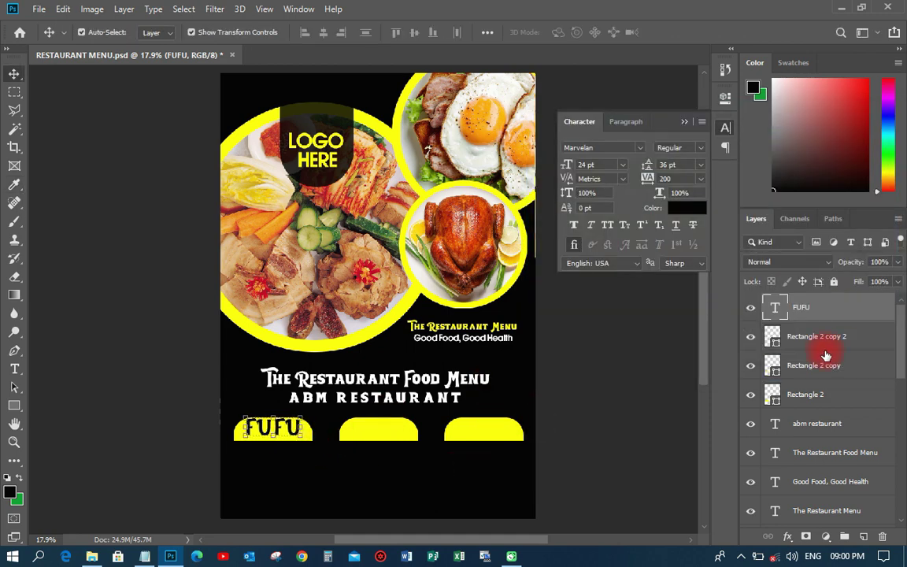
# Retype the FUFU text in lowercase as "fufu" and nudge it slightly lower on its yellow shape
pyautogui.doubleClick(776, 308)
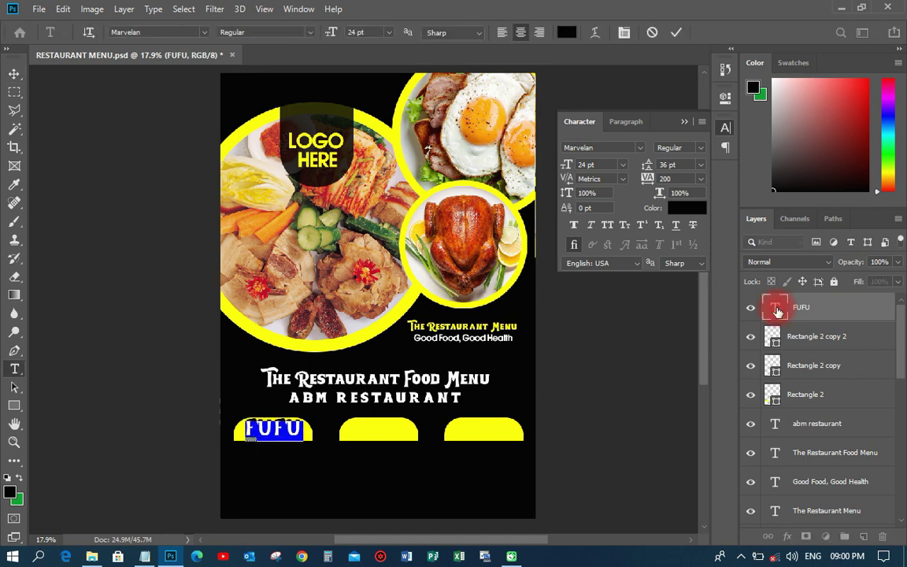
pyautogui.hotkey('ctrl', 'shift', 'u')
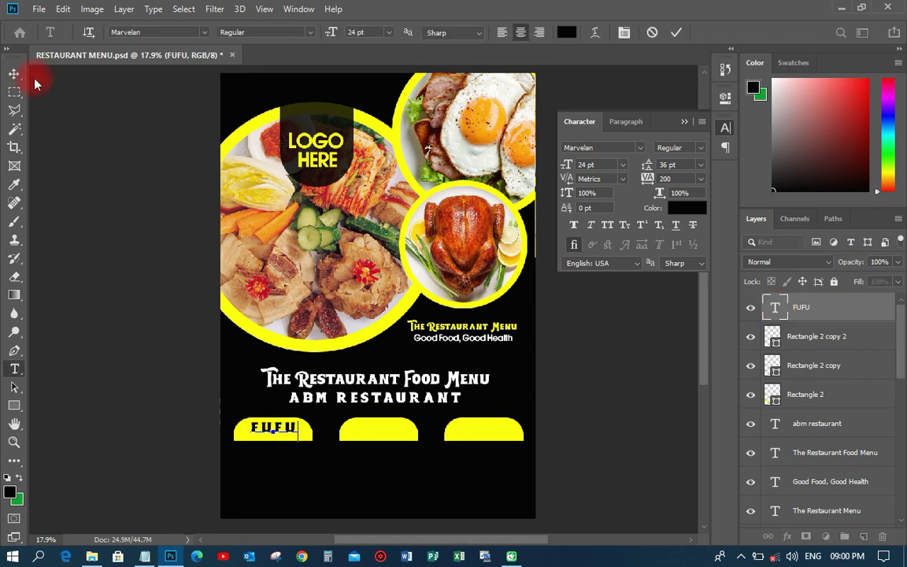
pyautogui.click(15, 75)
pyautogui.click(83, 404)
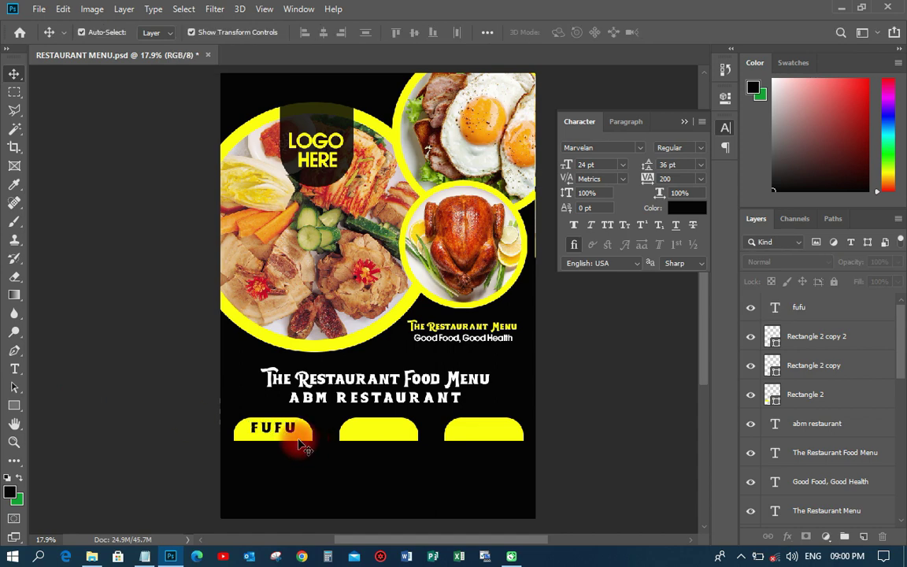
pyautogui.moveTo(285, 431); pyautogui.dragTo(286, 433)
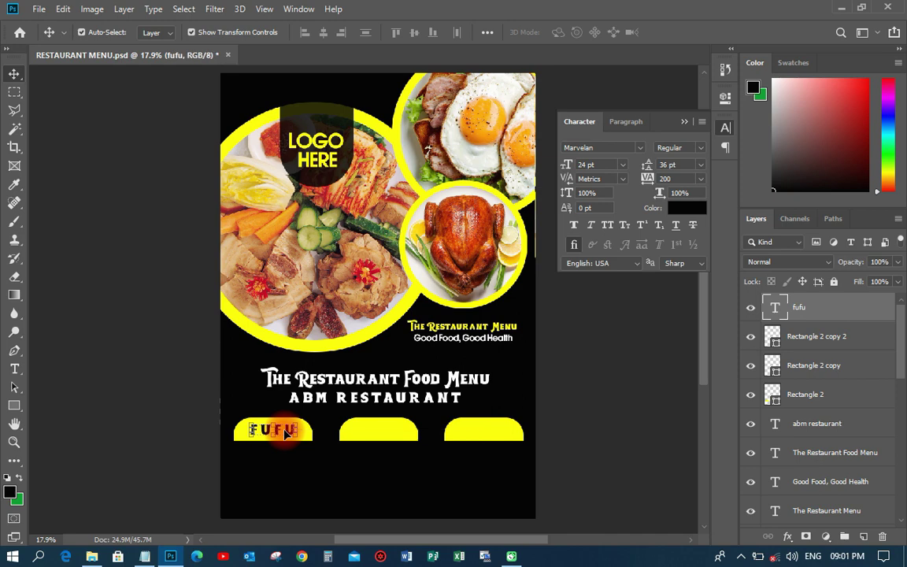
# Set the "fufu" text's letter tracking to 0 and its font size to 30 pt
pyautogui.click(700, 179)
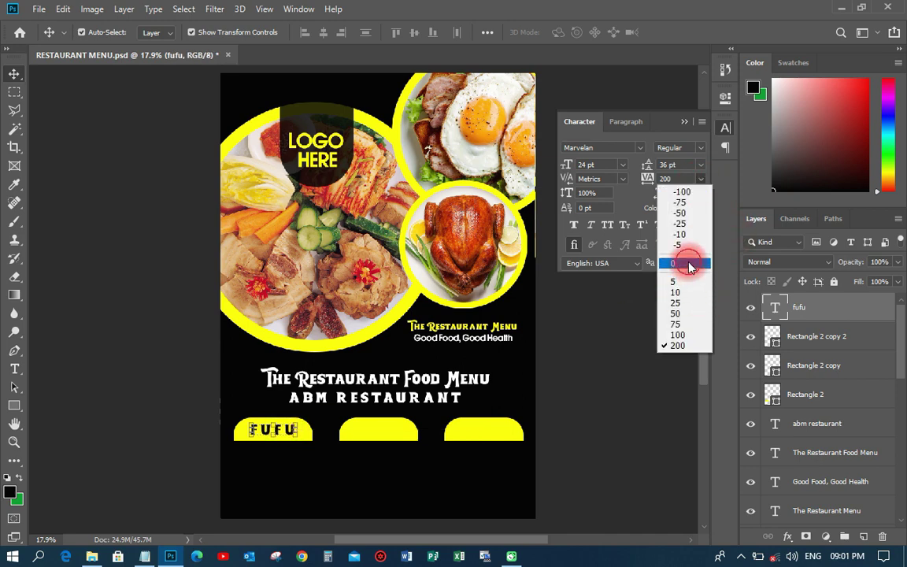
pyautogui.click(689, 266)
pyautogui.click(622, 165)
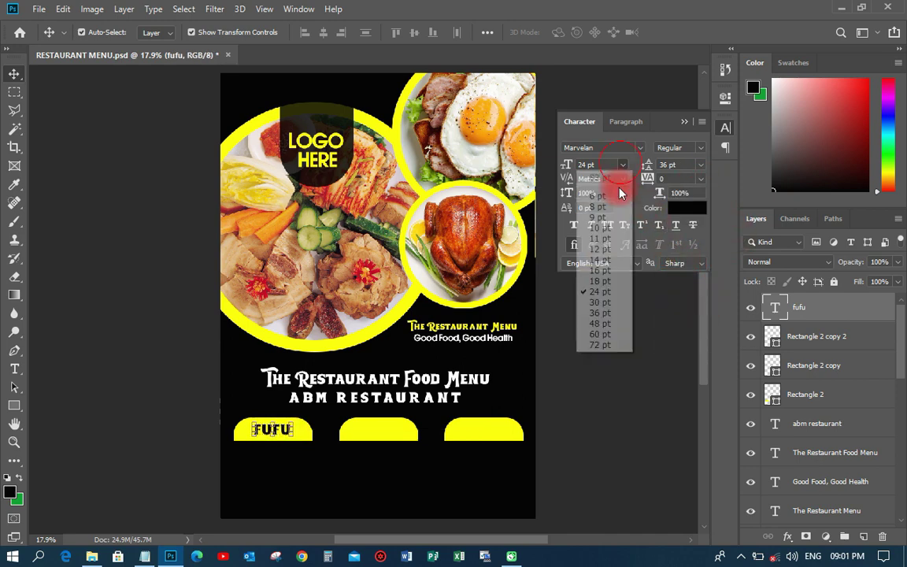
pyautogui.click(606, 314)
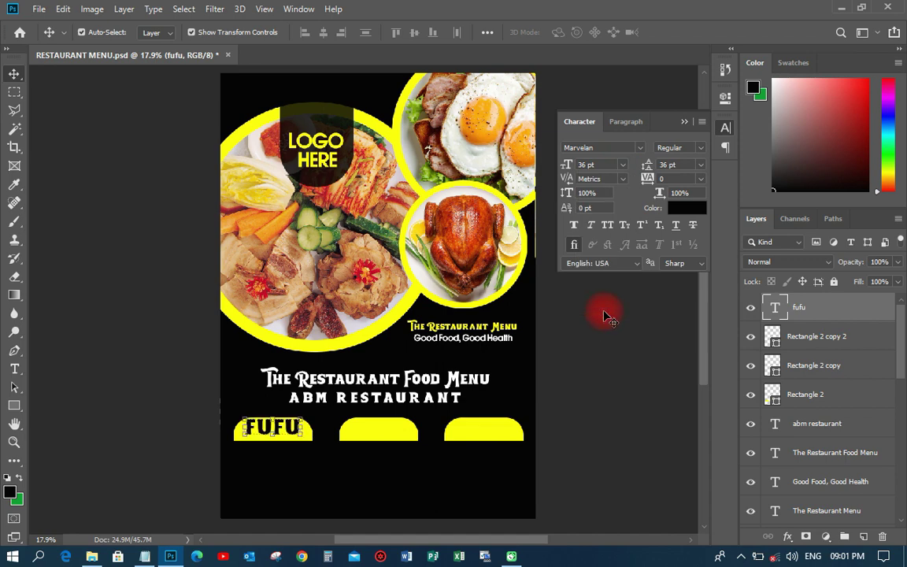
pyautogui.click(623, 164)
pyautogui.click(600, 302)
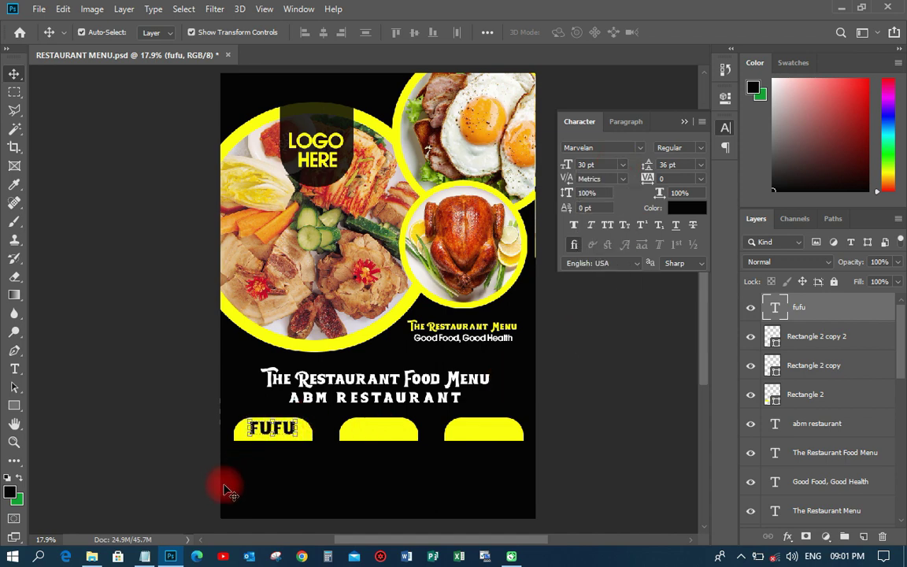
# Copy TUO ZAAFI from the INFOR Notepad file and paste it in Photoshop as new text below the yellow shapes
pyautogui.click(144, 556)
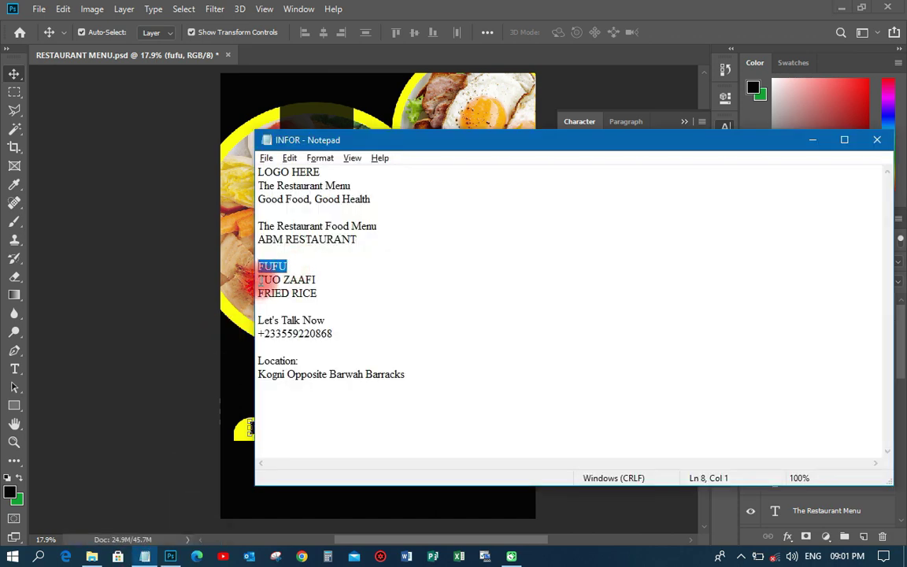
pyautogui.moveTo(259, 280); pyautogui.dragTo(318, 279)
pyautogui.rightClick(298, 280)
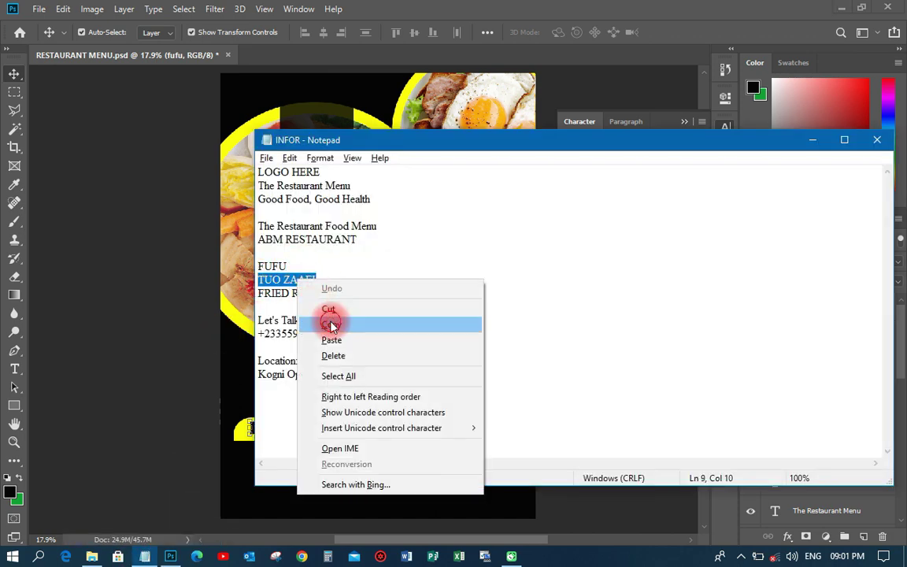
pyautogui.click(329, 324)
pyautogui.click(166, 313)
pyautogui.press('space')
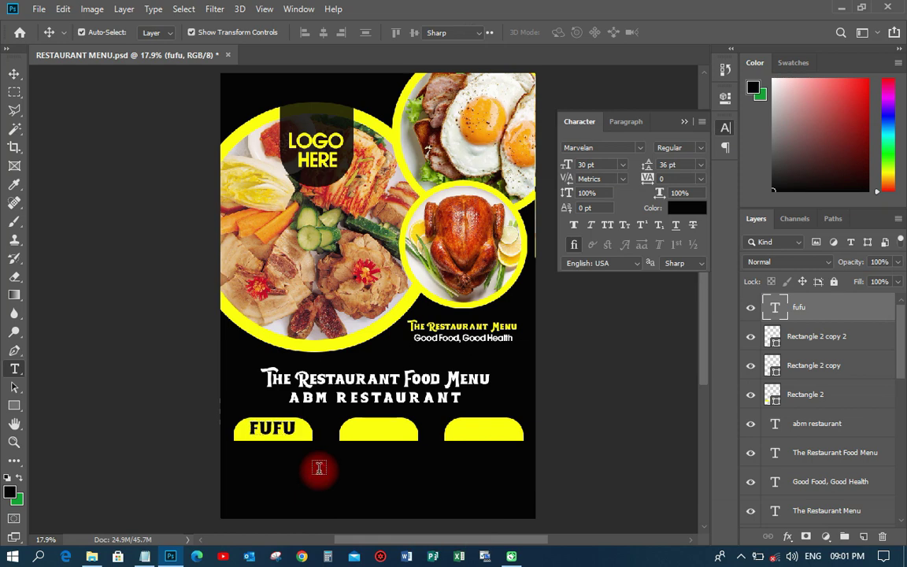
pyautogui.click(319, 474)
pyautogui.hotkey('ctrl', 'v')
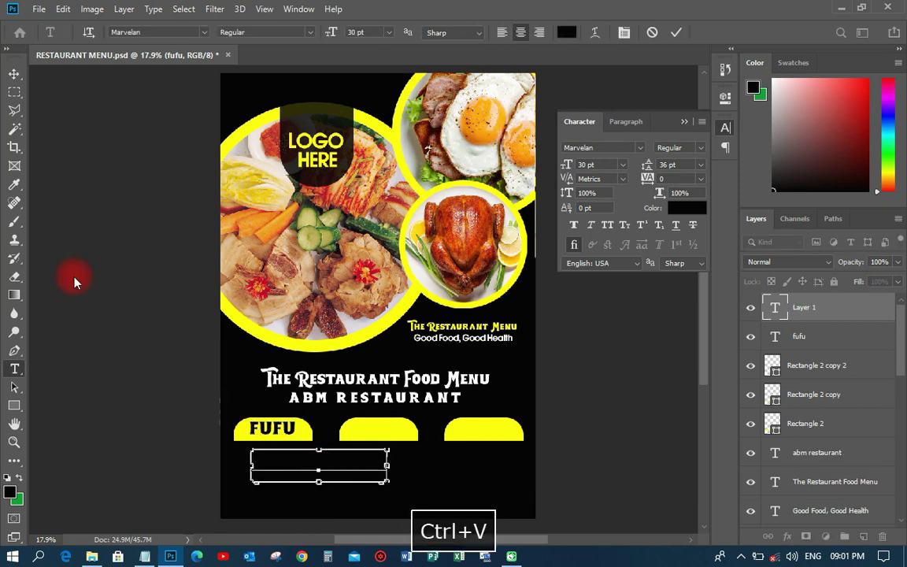
# Set the TUO ZAAFI text's font size to 14 pt and position it on the second yellow shape
pyautogui.click(15, 73)
pyautogui.click(362, 449)
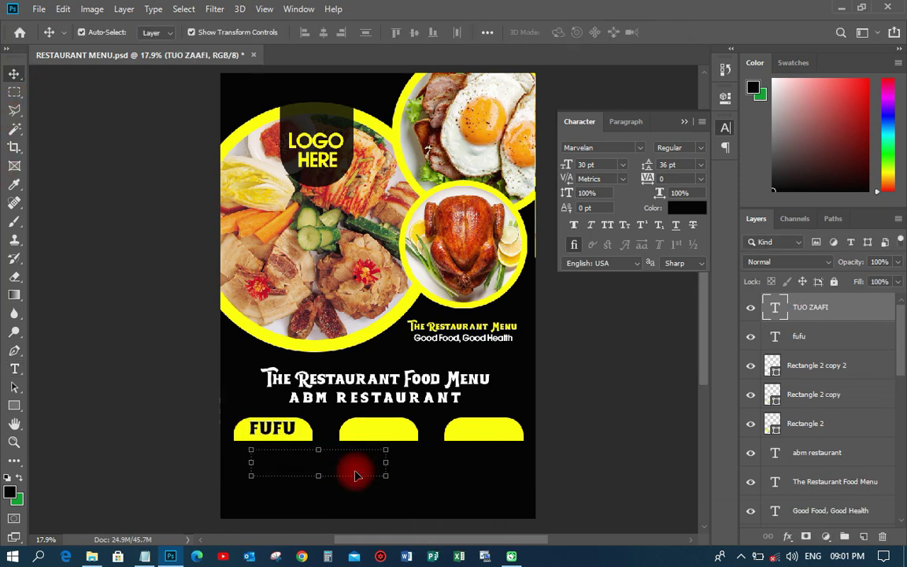
pyautogui.moveTo(354, 471); pyautogui.dragTo(401, 444)
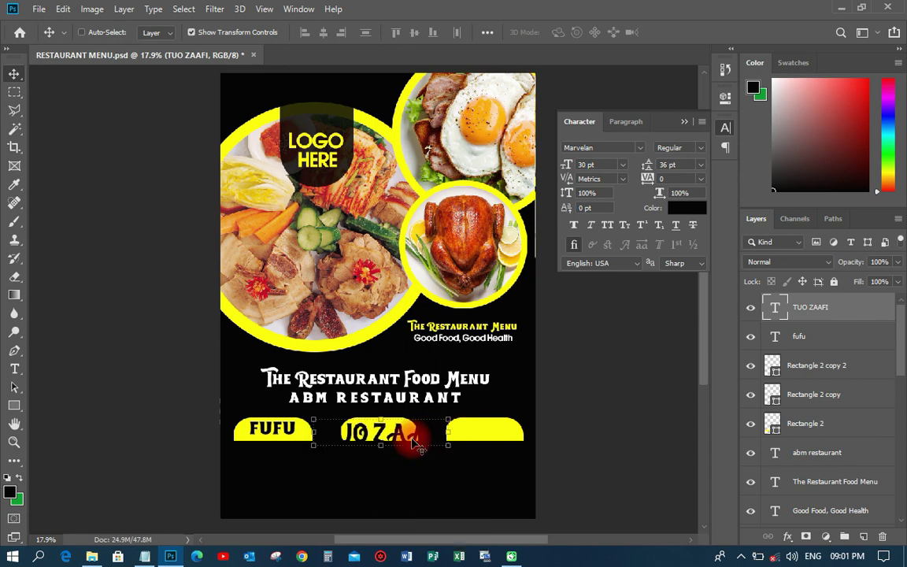
pyautogui.click(622, 165)
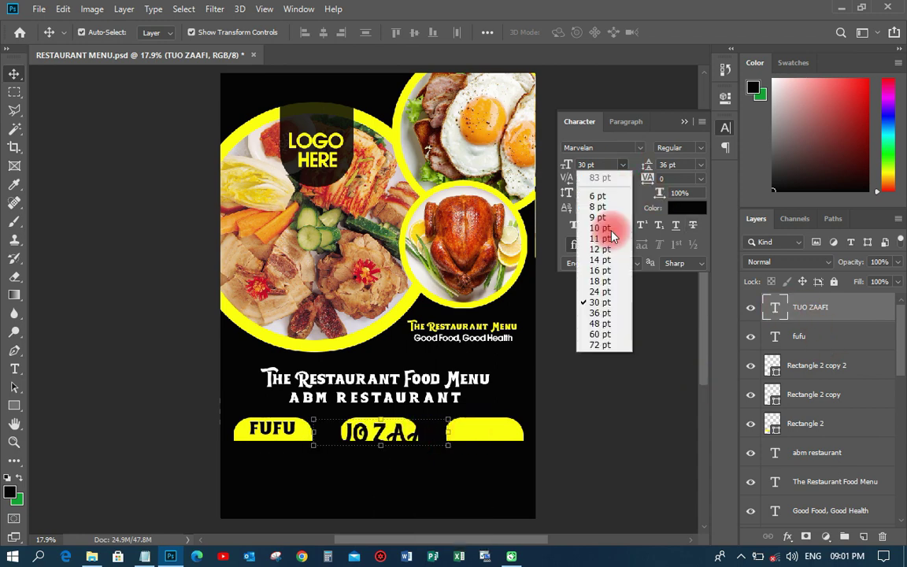
pyautogui.click(608, 263)
pyautogui.moveTo(365, 455); pyautogui.dragTo(359, 417)
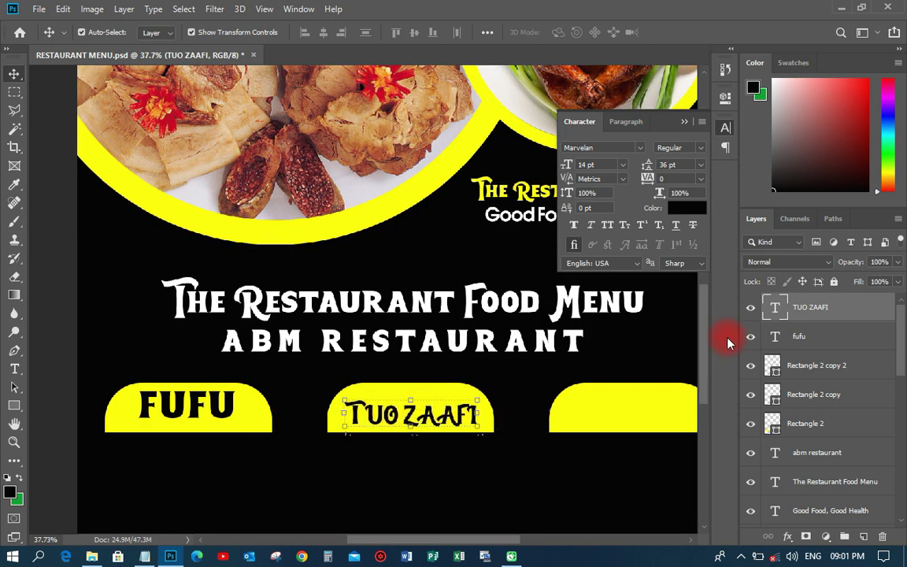
# Retype the TUO ZAAFI text in lowercase as "tuo zaafi"
pyautogui.doubleClick(772, 310)
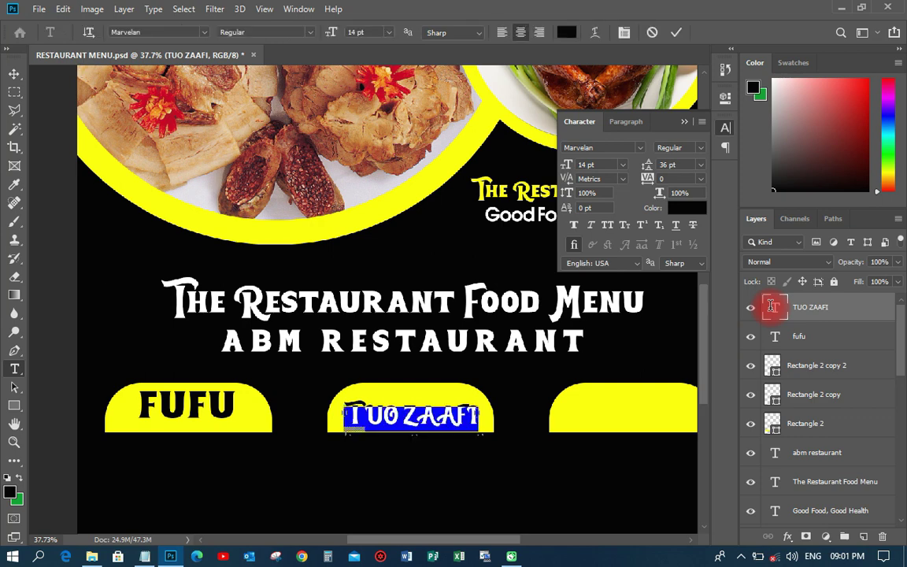
pyautogui.write('TUO X')
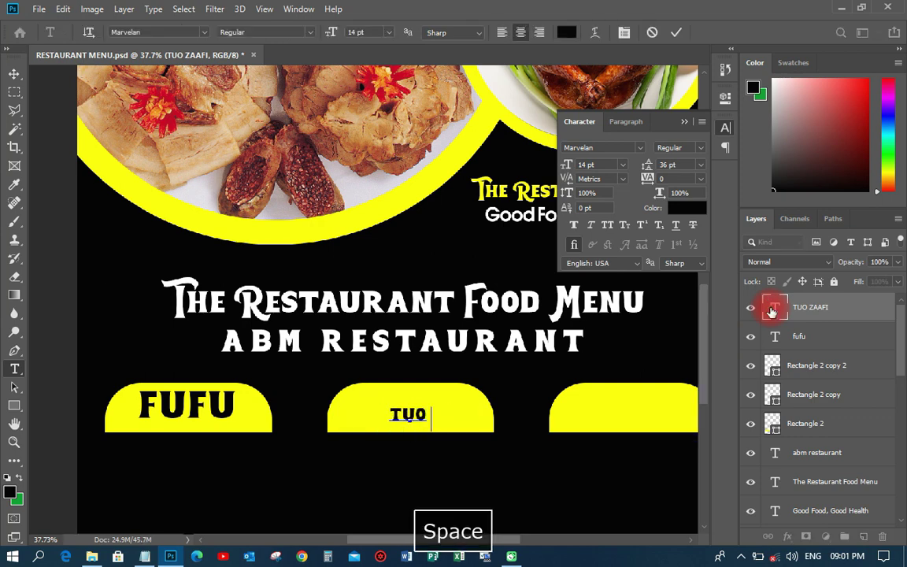
pyautogui.press('BackSpace')
pyautogui.write('ZAA')
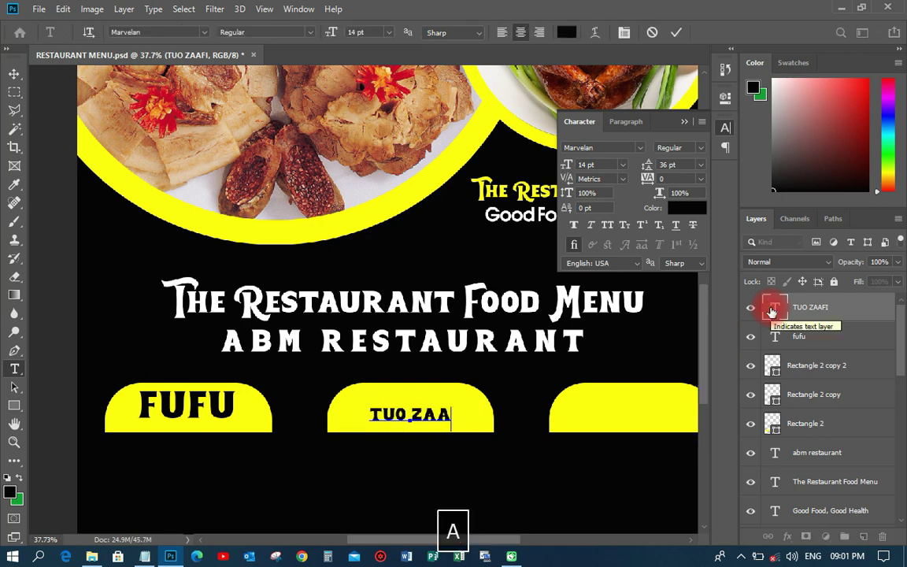
pyautogui.write('FI')
pyautogui.hotkey('ctrl', 'Return')
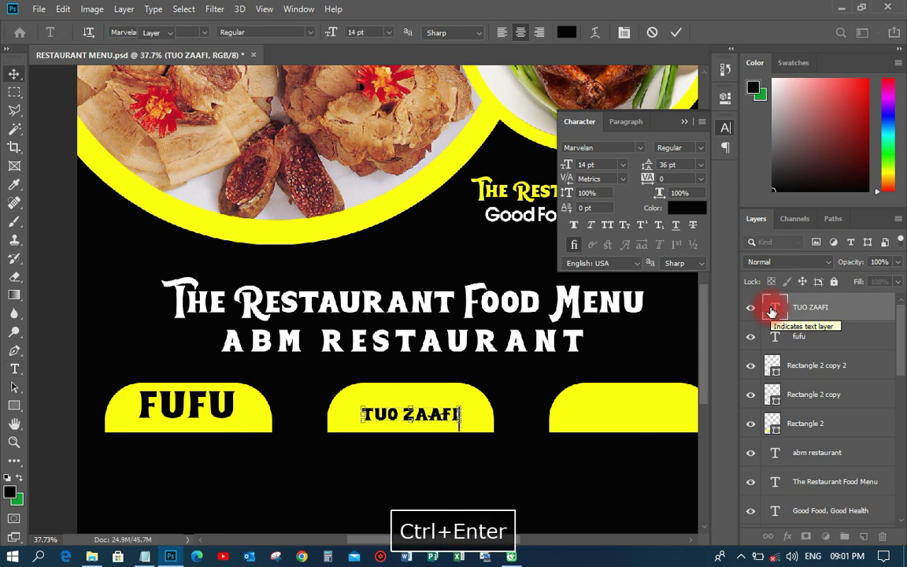
# Duplicate the "tuo zaafi" text onto the third yellow shape and retype the copy as "fried rice"
pyautogui.scroll(-1, 324, 415)
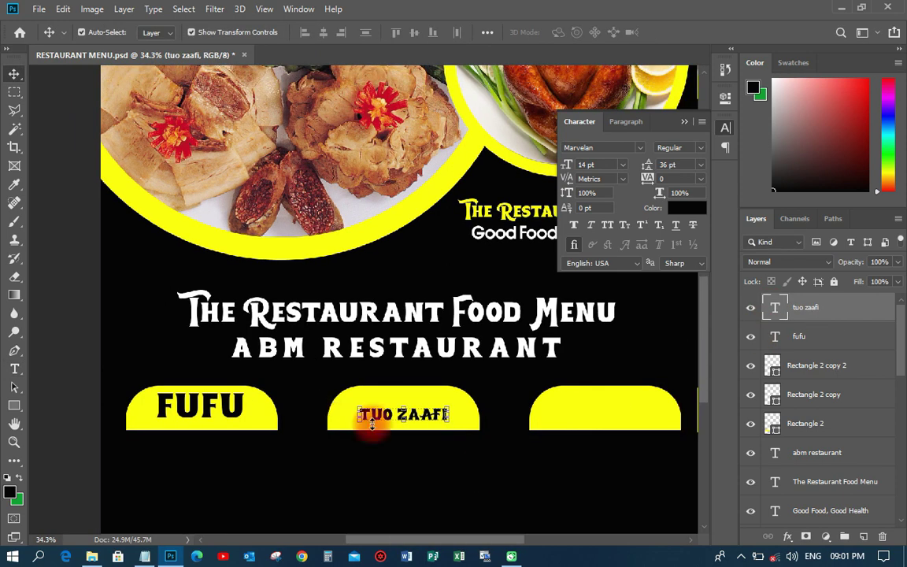
pyautogui.moveTo(429, 415); pyautogui.dragTo(632, 413)
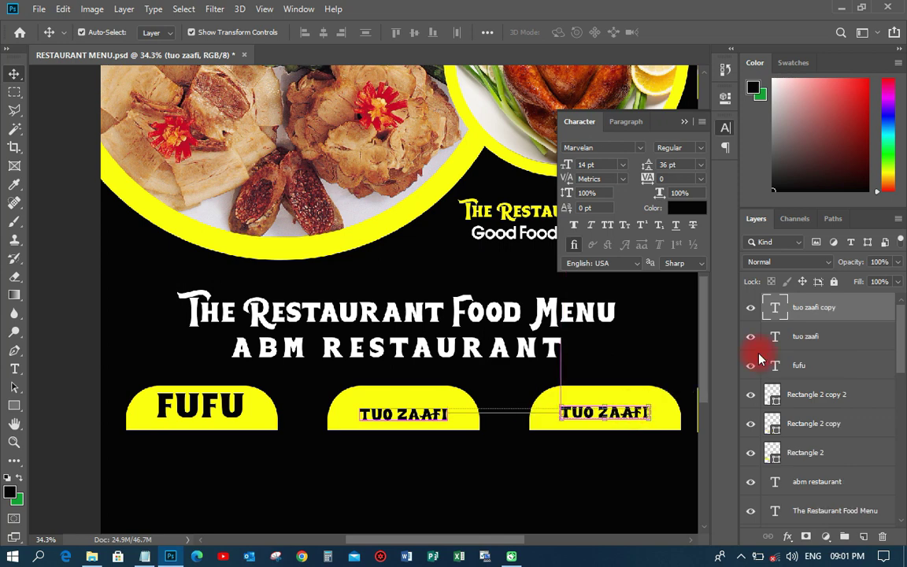
pyautogui.doubleClick(776, 308)
pyautogui.write('r')
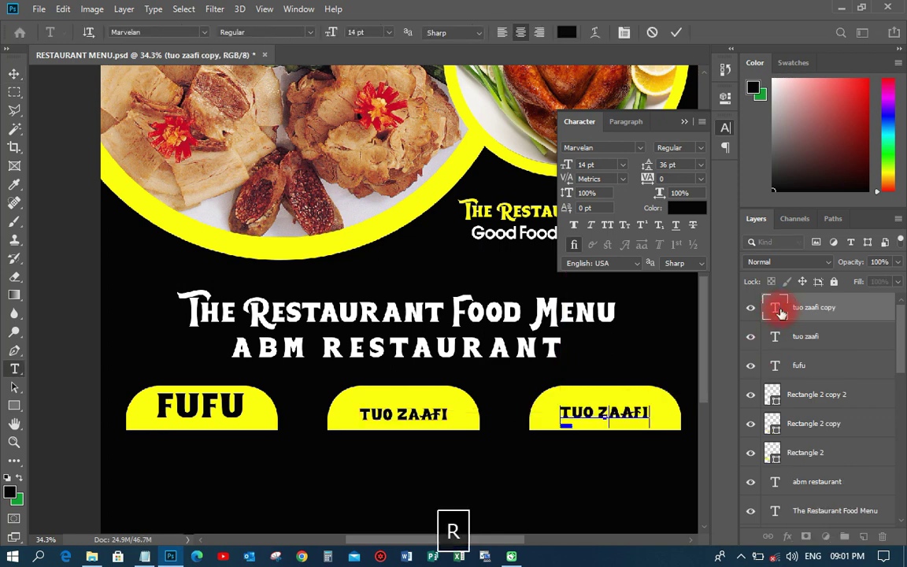
pyautogui.write('ied rice')
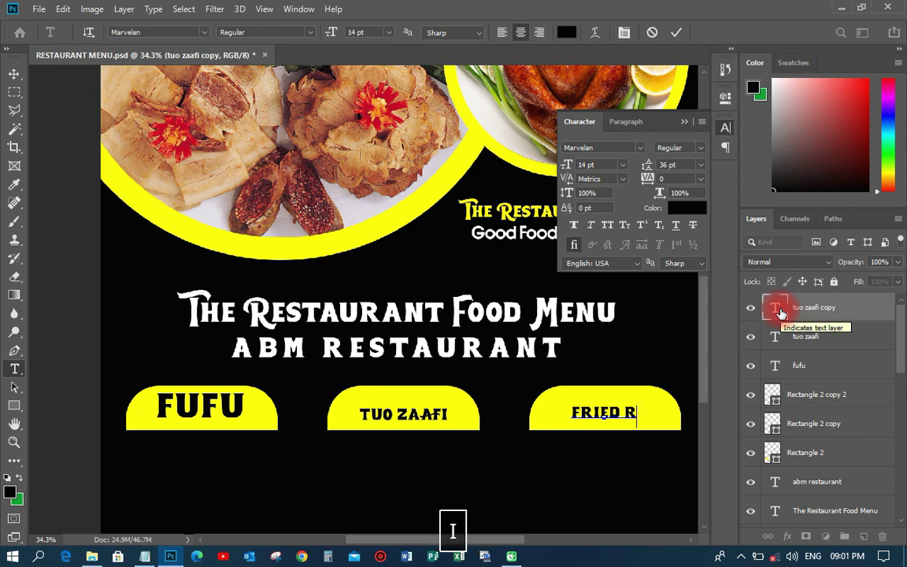
pyautogui.hotkey('ctrl', 'Return')
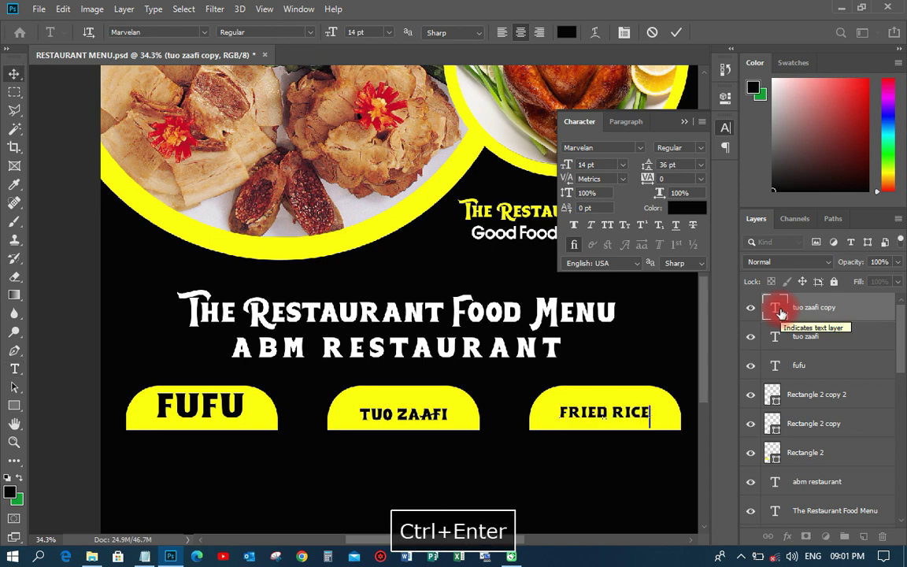
# Set the font size of the "fried rice" and "tuo zaafi" texts to 18 pt
pyautogui.click(624, 165)
pyautogui.click(603, 272)
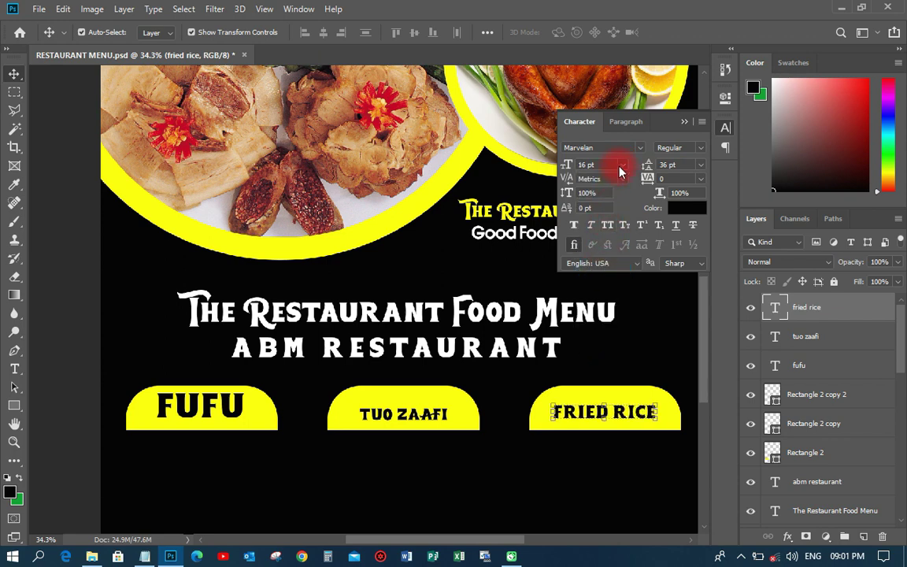
pyautogui.click(622, 165)
pyautogui.click(607, 266)
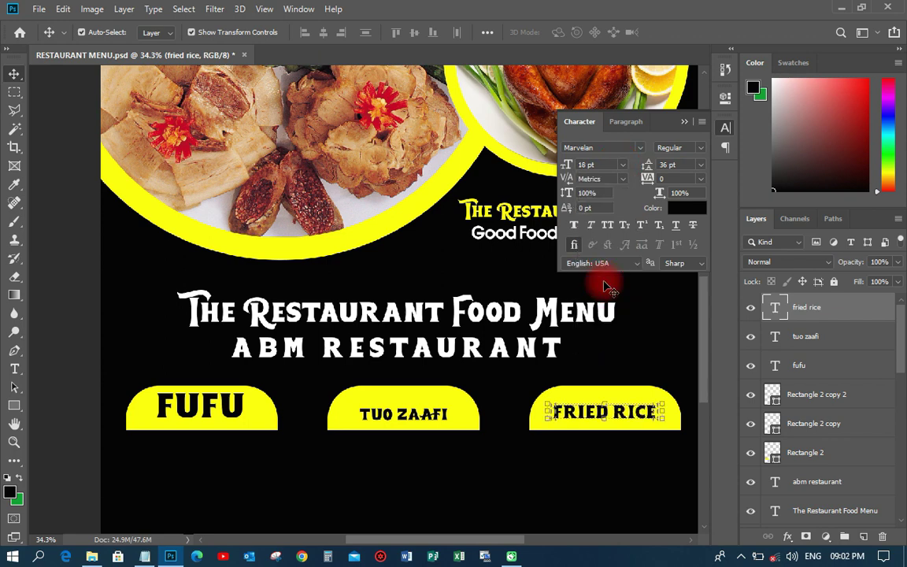
pyautogui.click(443, 415)
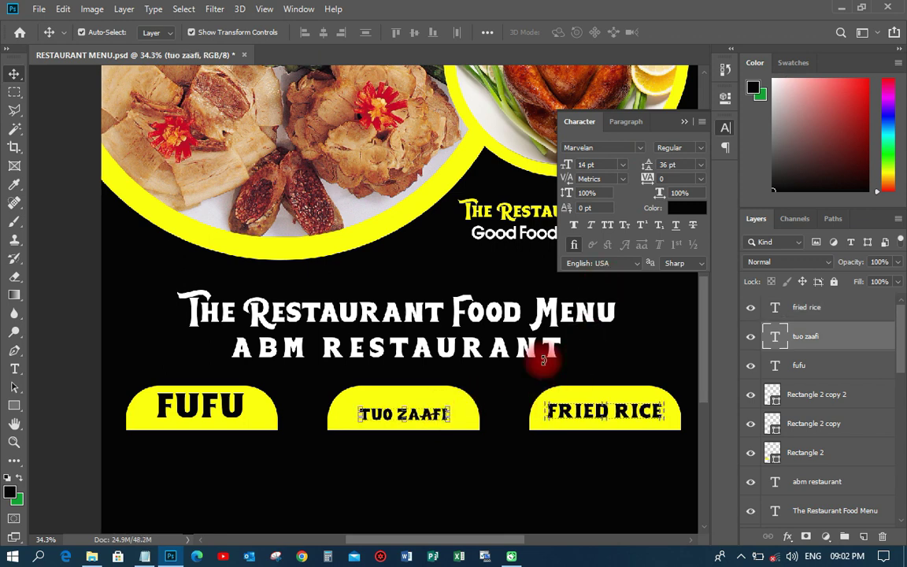
pyautogui.click(622, 165)
pyautogui.click(604, 285)
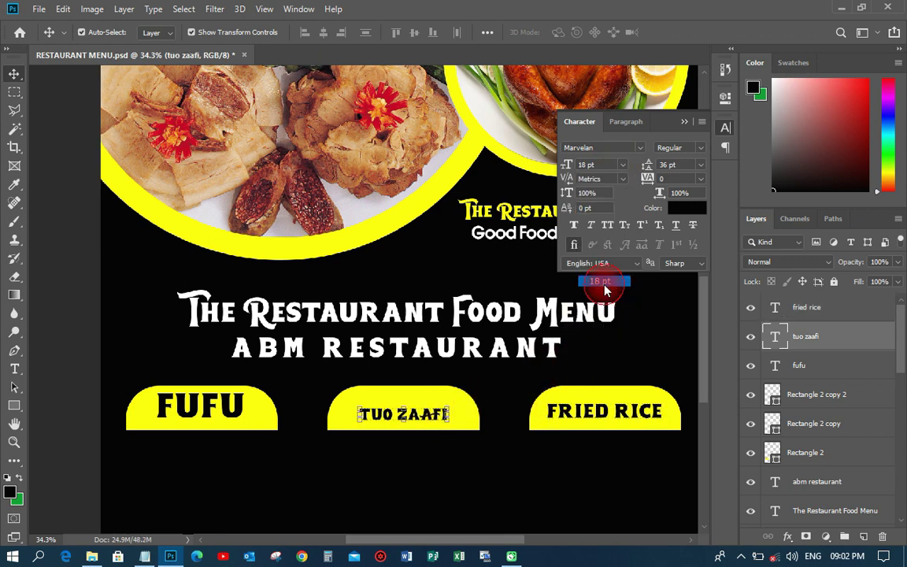
# Set the "fufu" text's font size to 24 pt and shift it slightly left on its yellow shape
pyautogui.click(213, 405)
pyautogui.click(622, 164)
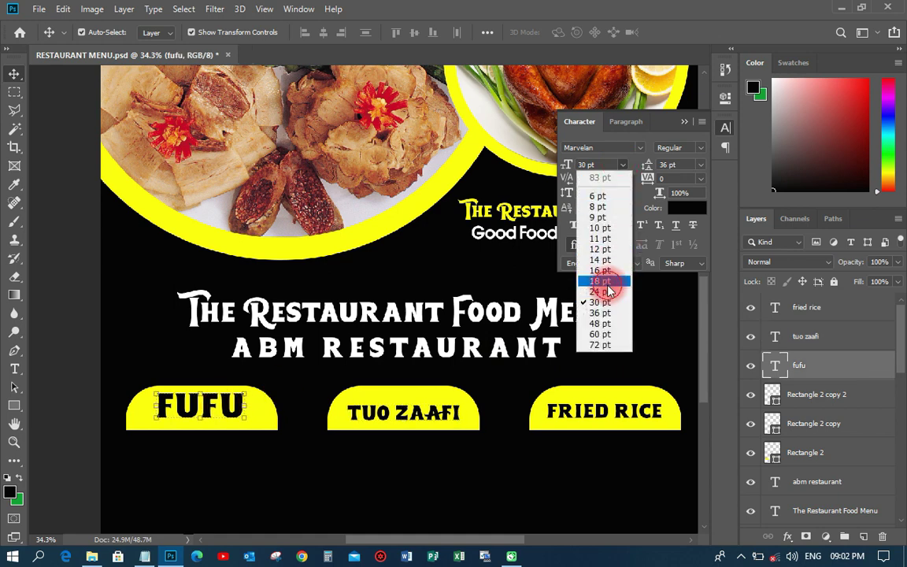
pyautogui.click(604, 287)
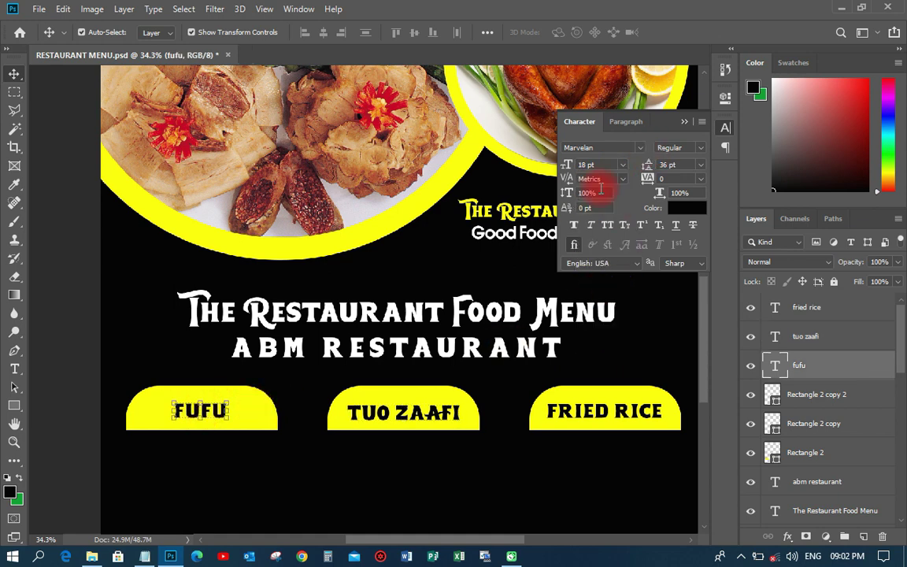
pyautogui.click(623, 165)
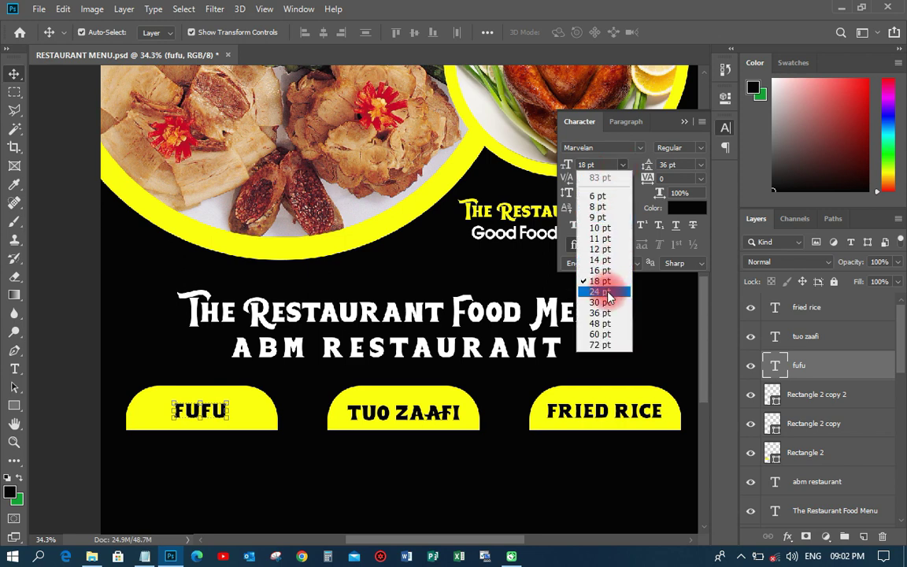
pyautogui.click(607, 296)
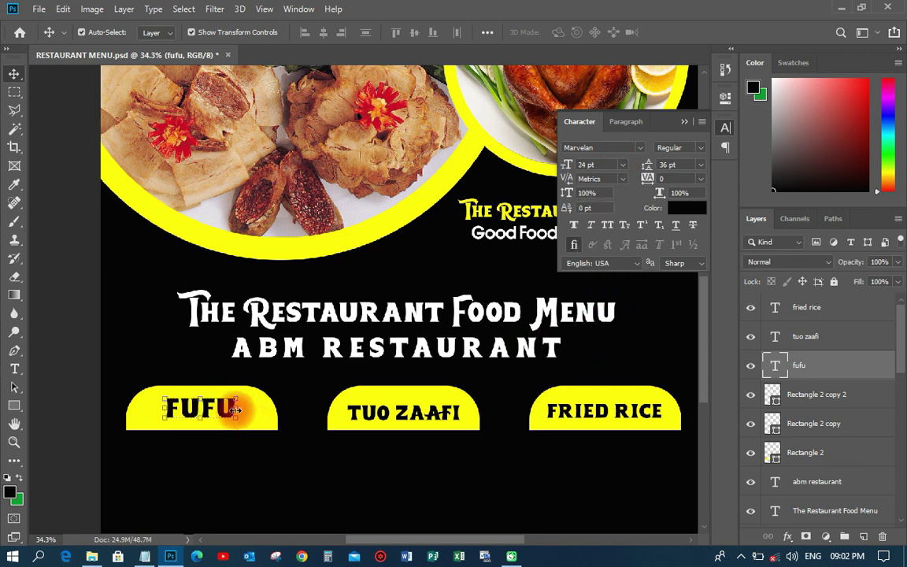
pyautogui.moveTo(230, 407); pyautogui.dragTo(220, 415)
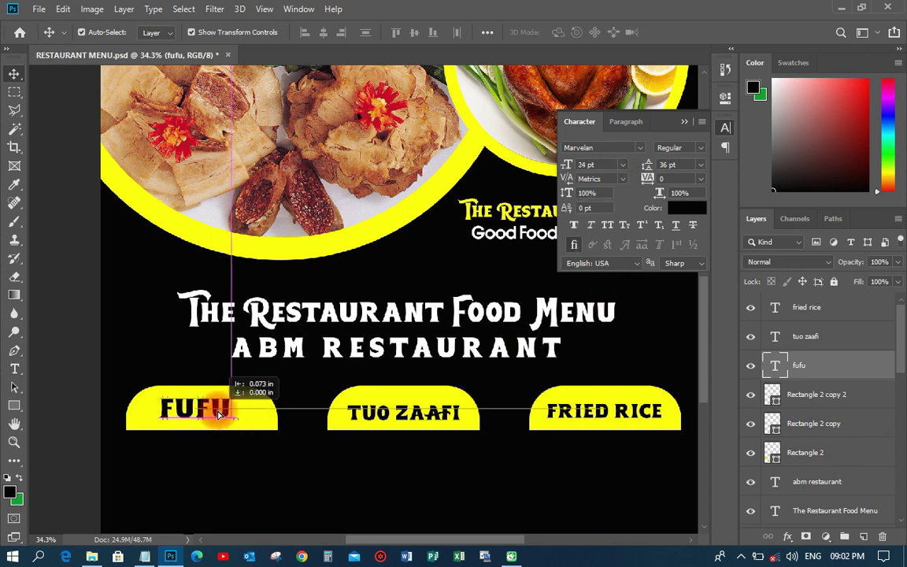
pyautogui.hotkey('ctrl', '0')
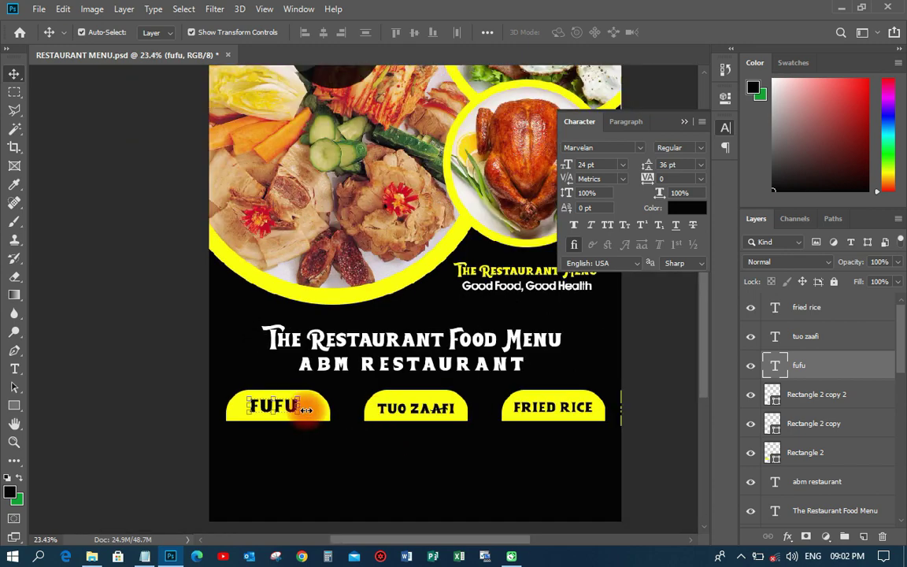
# Reduce the height of the three yellow shapes together to about 77%, keeping their upper edges in place
pyautogui.scroll(2, 305, 410)
pyautogui.click(331, 412)
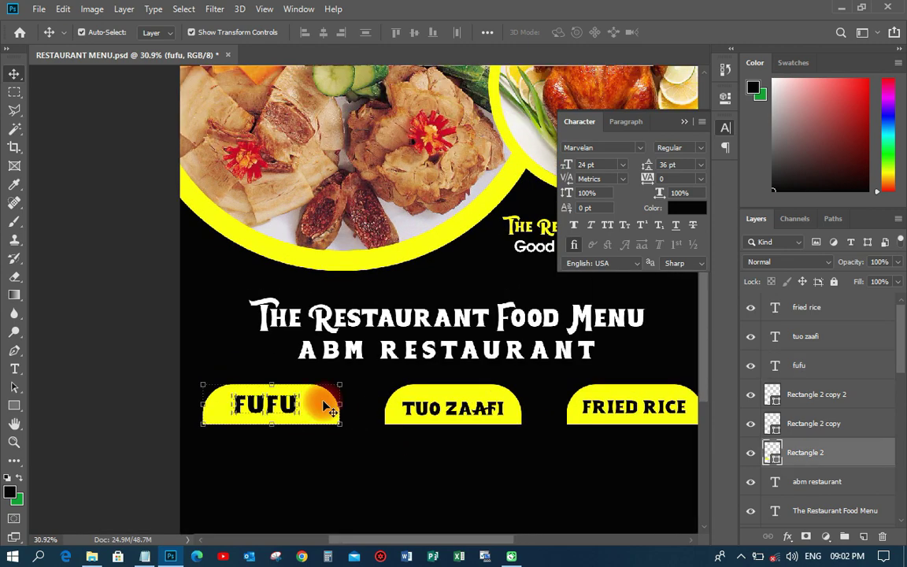
pyautogui.keyDown('shift'); pyautogui.click(452, 402); pyautogui.keyUp('shift')
pyautogui.keyDown('shift'); pyautogui.click(613, 397); pyautogui.keyUp('shift')
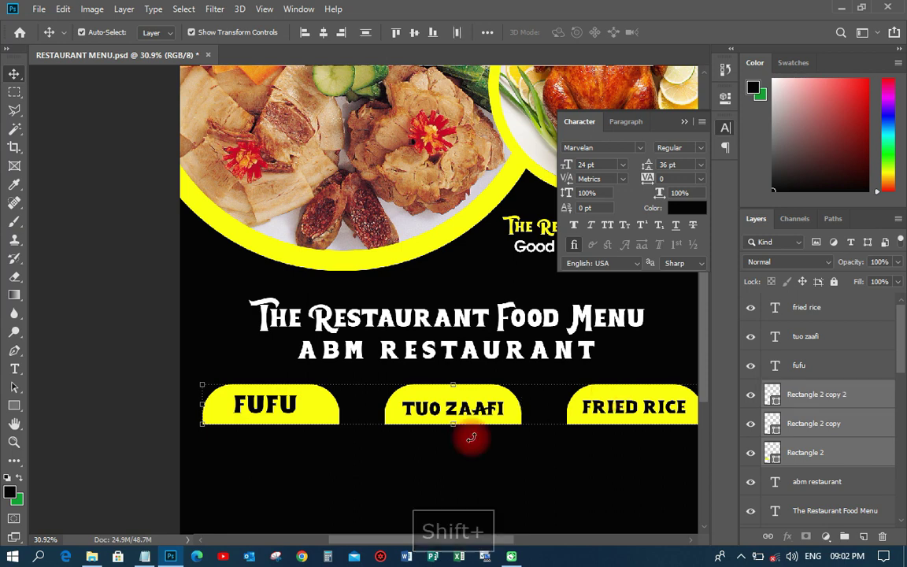
pyautogui.moveTo(455, 425); pyautogui.dragTo(454, 416)
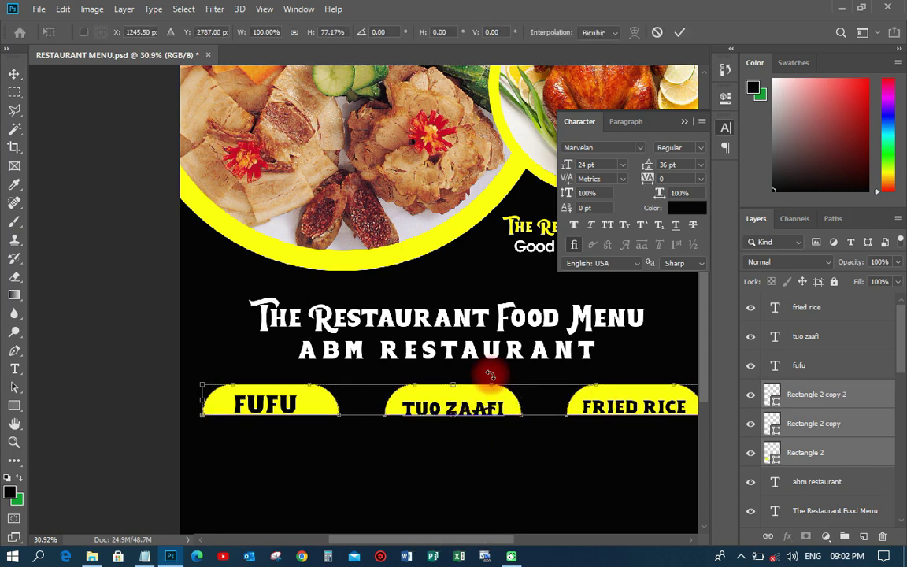
pyautogui.click(683, 35)
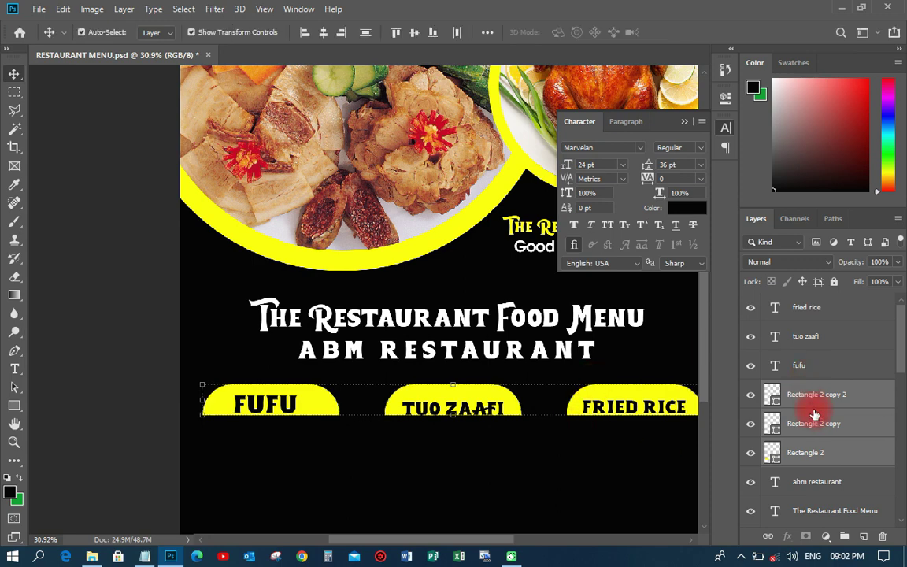
# Nudge the "fufu", "tuo zaafi" and "fried rice" texts up together to fit the yellow shapes
pyautogui.click(809, 368)
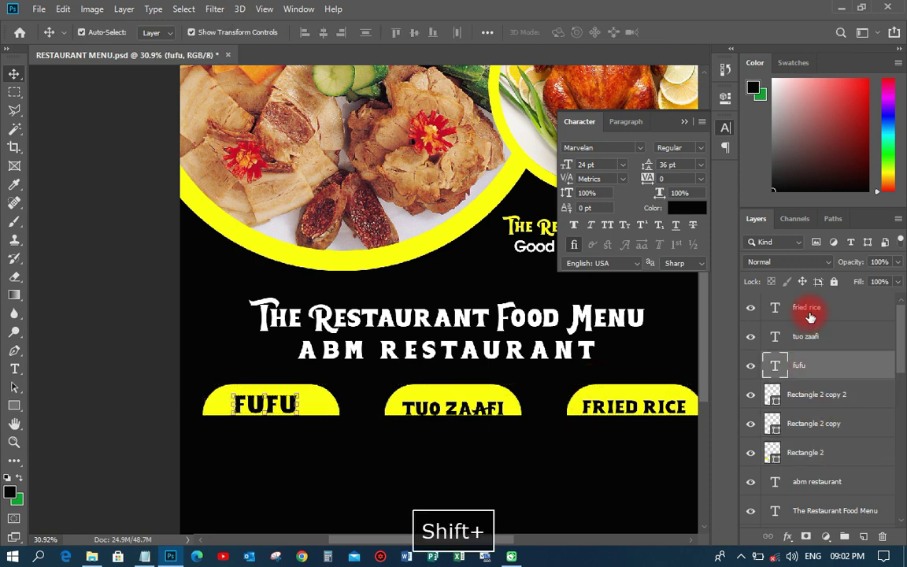
pyautogui.keyDown('shift'); pyautogui.click(809, 309); pyautogui.keyUp('shift')
pyautogui.hotkey('shift', 'Up')
pyautogui.hotkey('shift', 'Up')
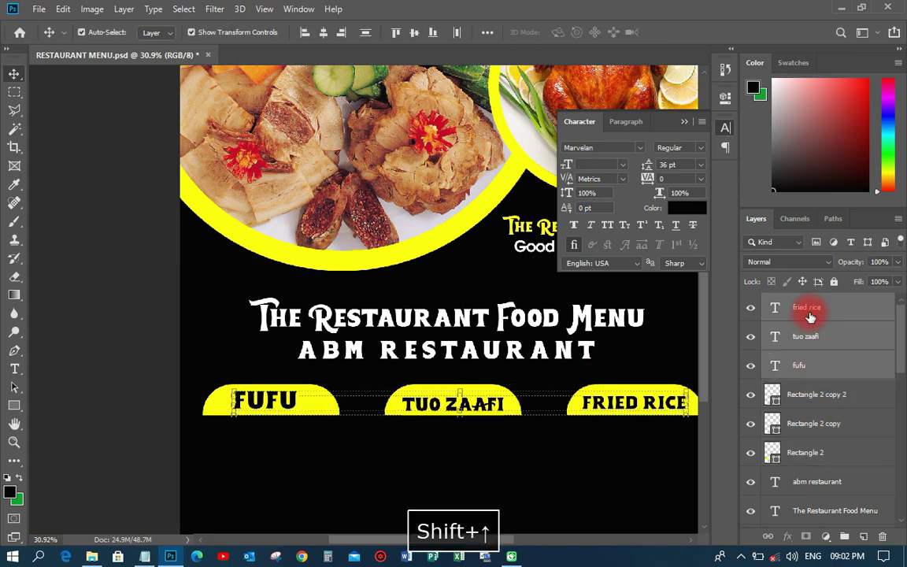
pyautogui.scroll(-3, 397, 421)
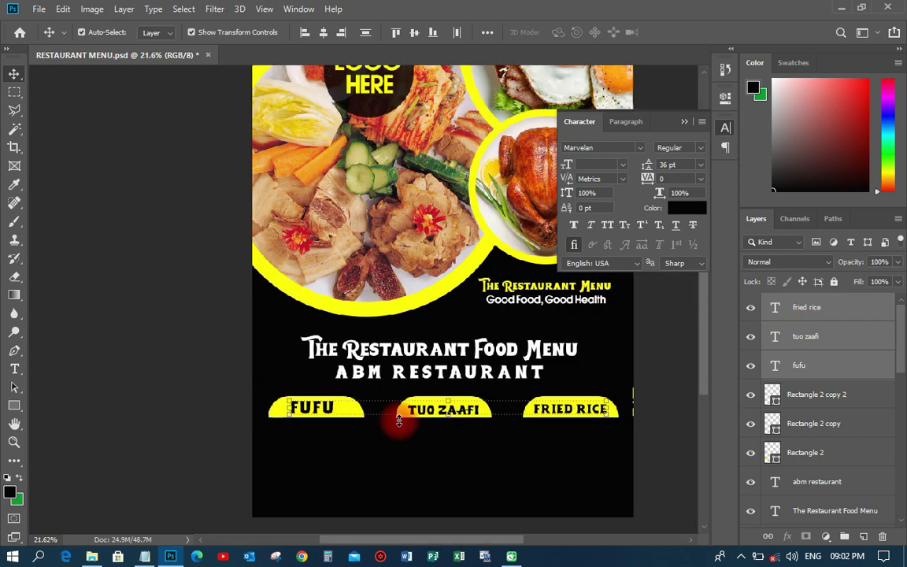
pyautogui.scroll(2, 415, 415)
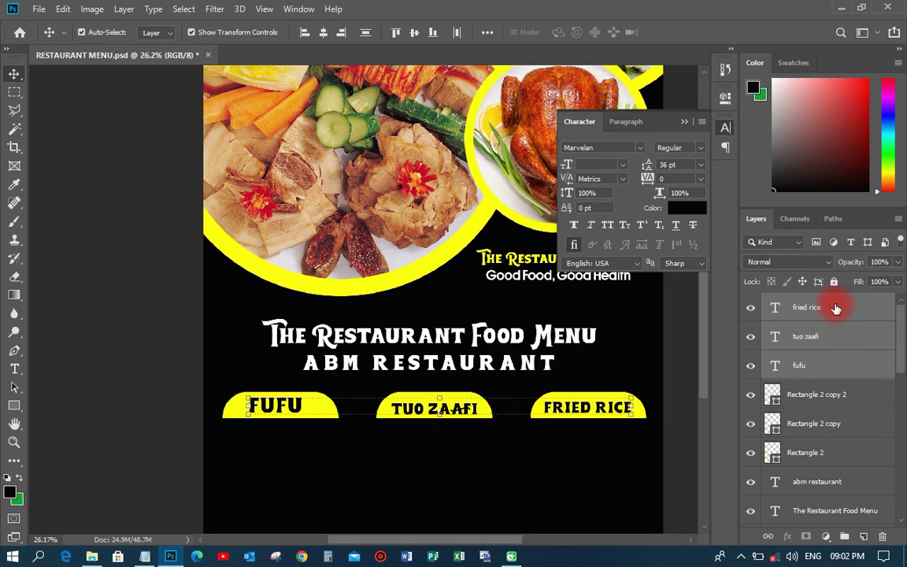
# Group the three yellow shapes with their food name texts and name the group "food teile"
pyautogui.click(836, 308)
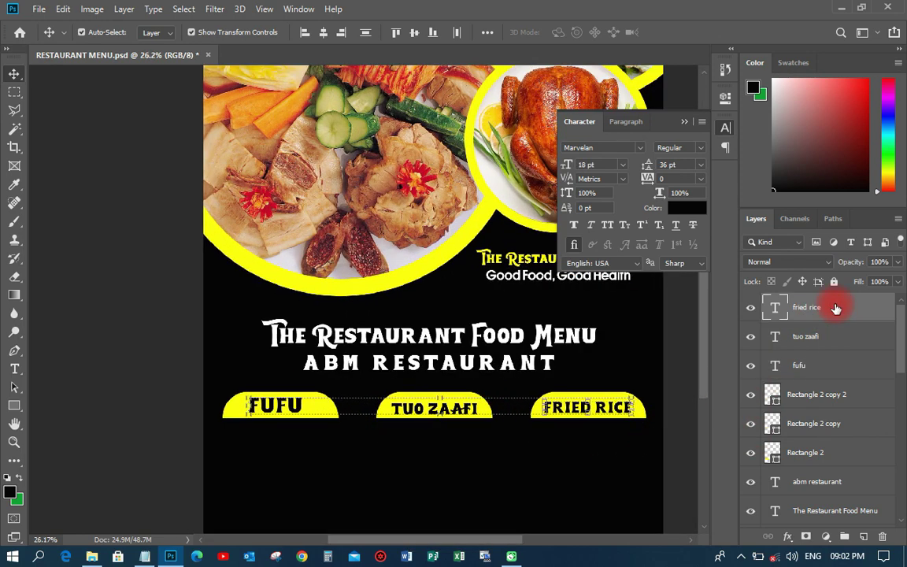
pyautogui.keyDown('shift'); pyautogui.click(807, 459); pyautogui.keyUp('shift')
pyautogui.hotkey('ctrl', 'g')
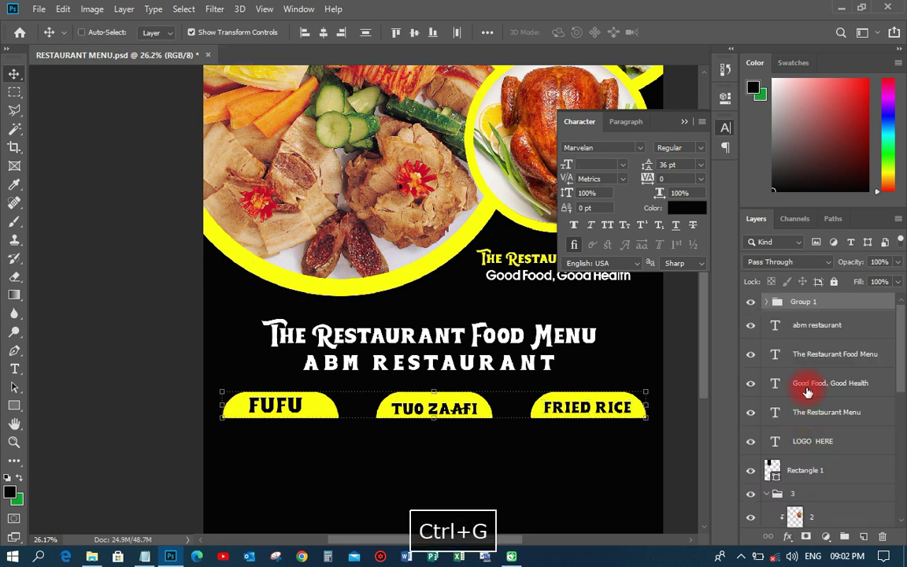
pyautogui.doubleClick(803, 303)
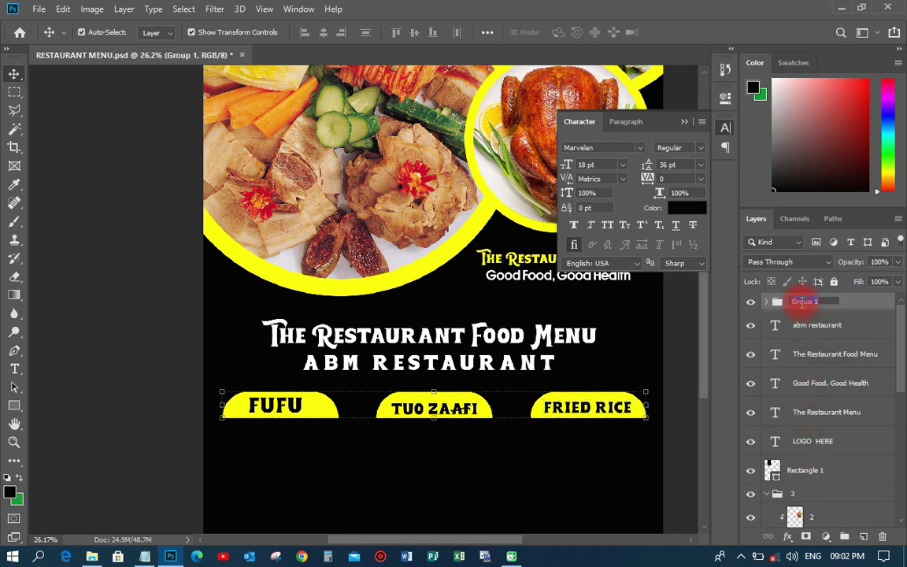
pyautogui.write('food title')
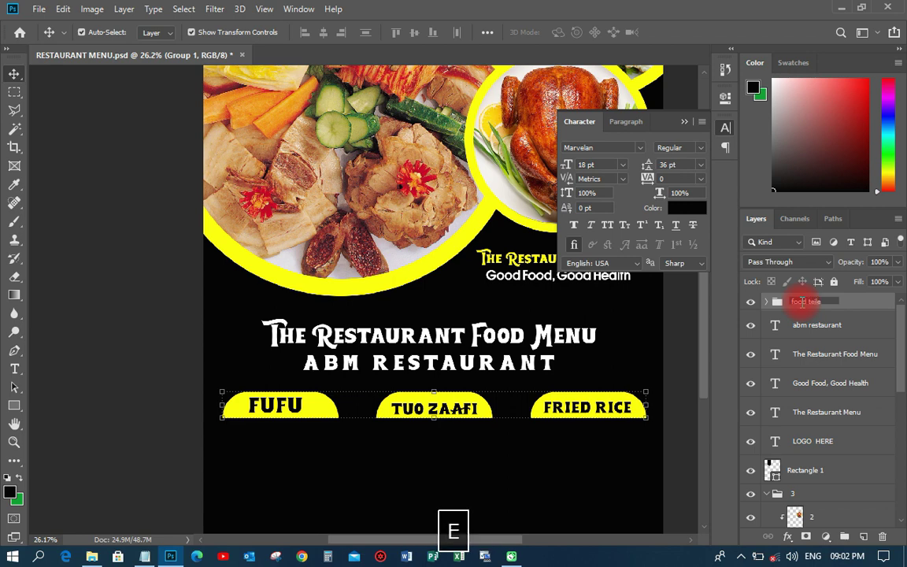
pyautogui.press('Return')
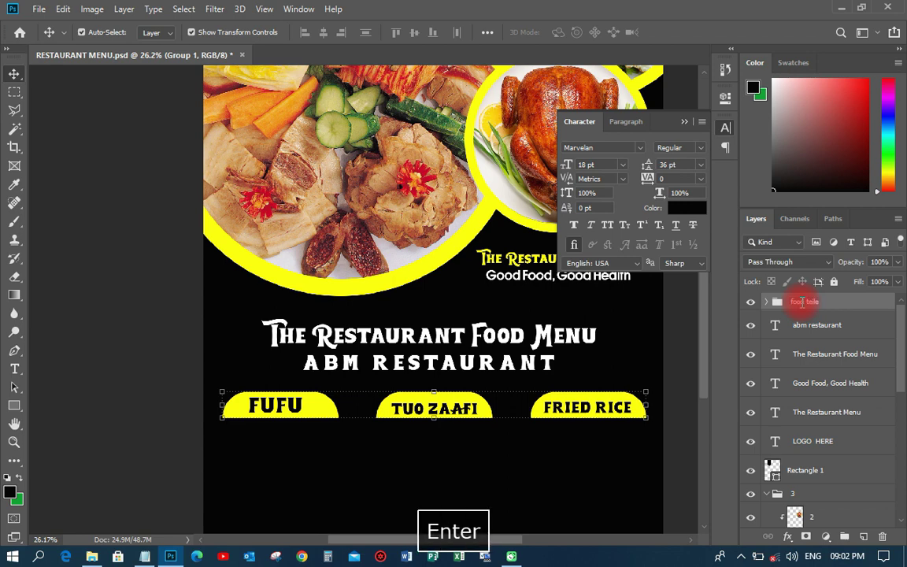
# Add a paragraph text box with Lorem ipsum placeholder text below the "fufu" shape, matching the shape's width
pyautogui.scroll(-3, 374, 482)
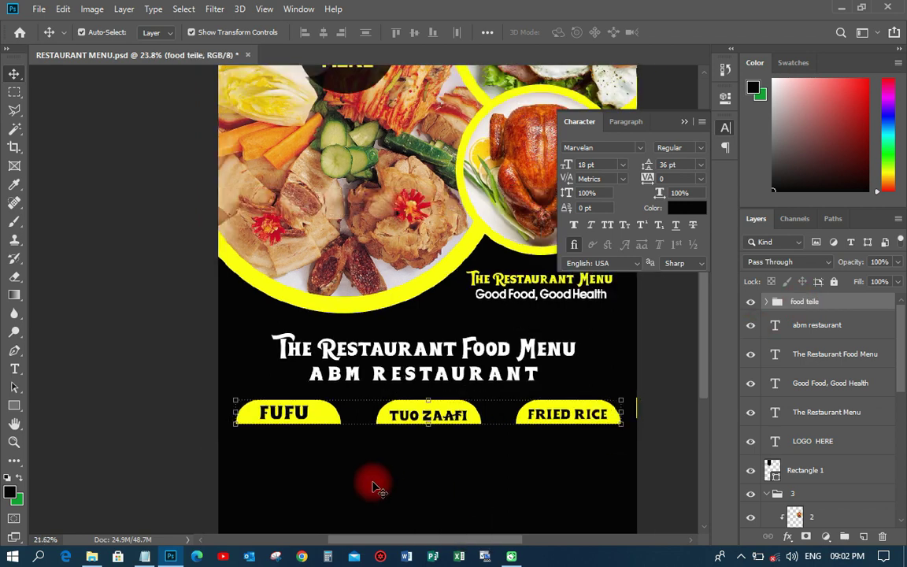
pyautogui.scroll(1, 368, 480)
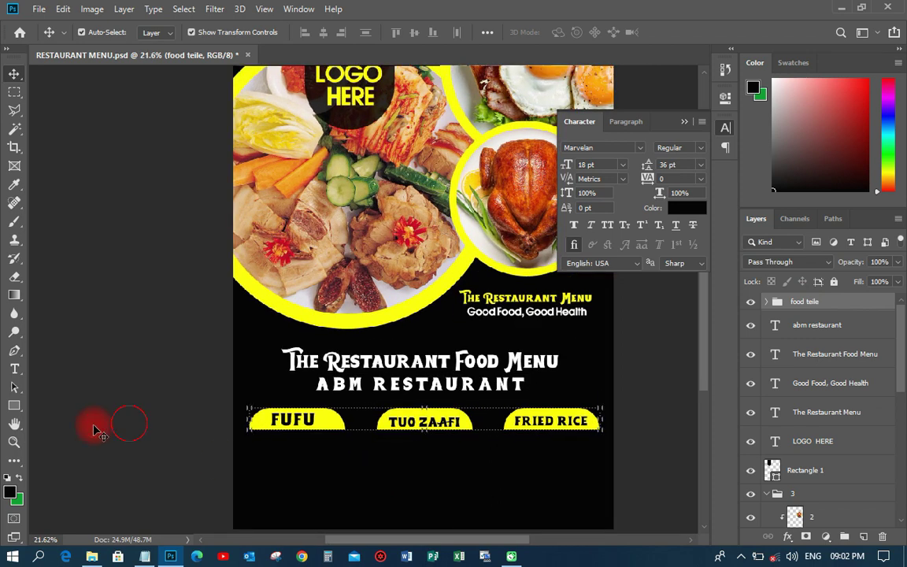
pyautogui.click(15, 369)
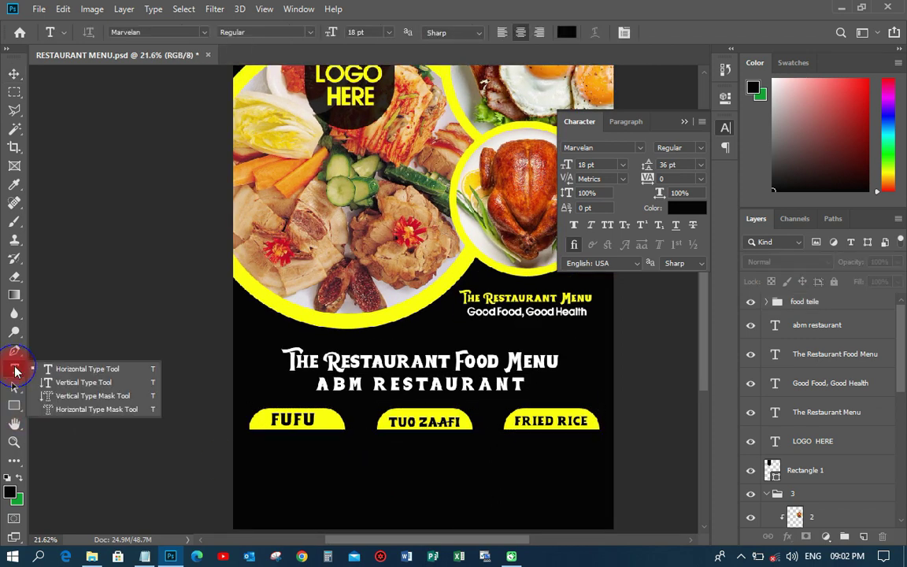
pyautogui.click(66, 370)
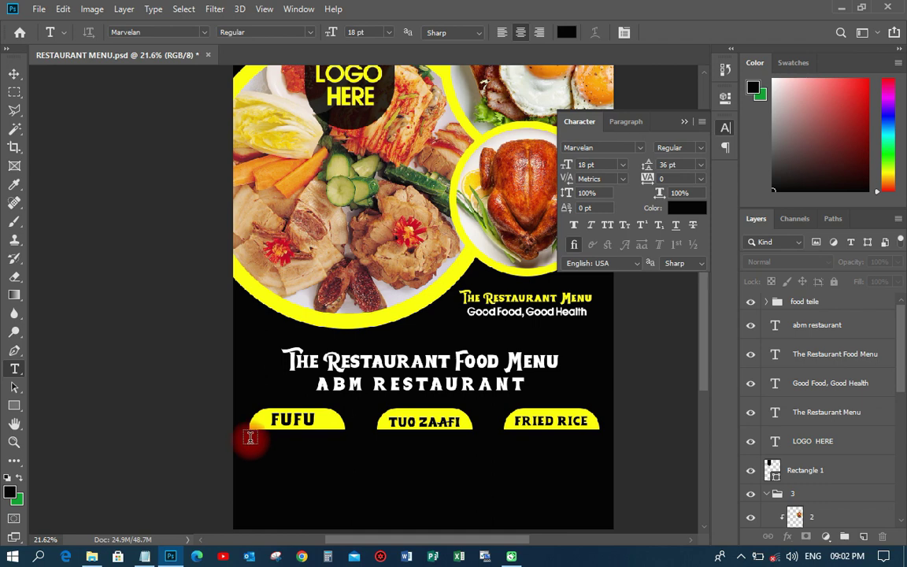
pyautogui.moveTo(250, 438); pyautogui.dragTo(345, 469)
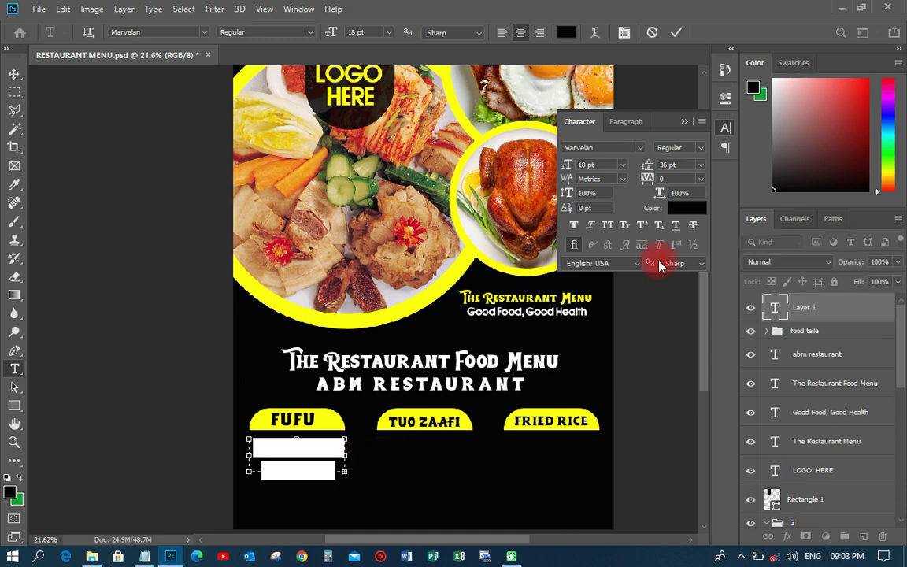
# Set the placeholder paragraph's text color to white (ffffff)
pyautogui.click(690, 208)
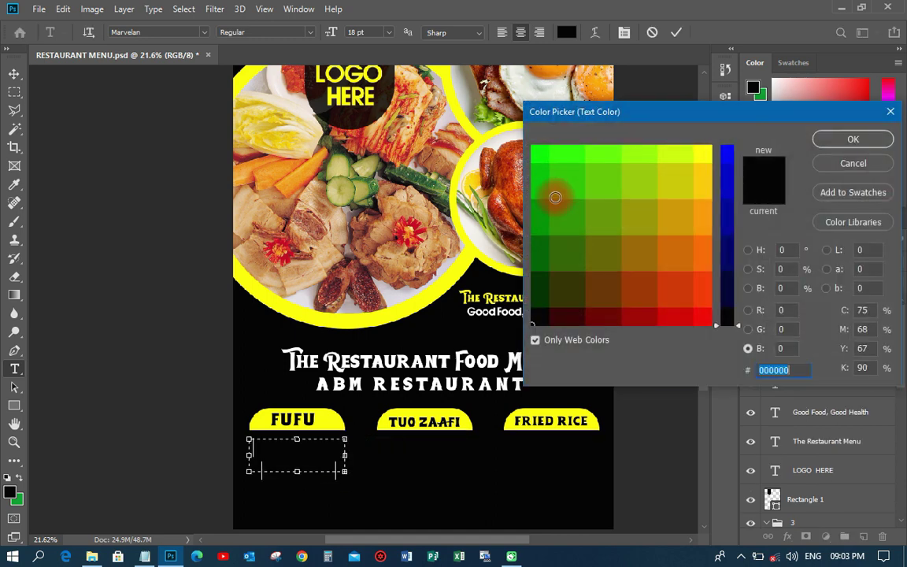
pyautogui.click(698, 149)
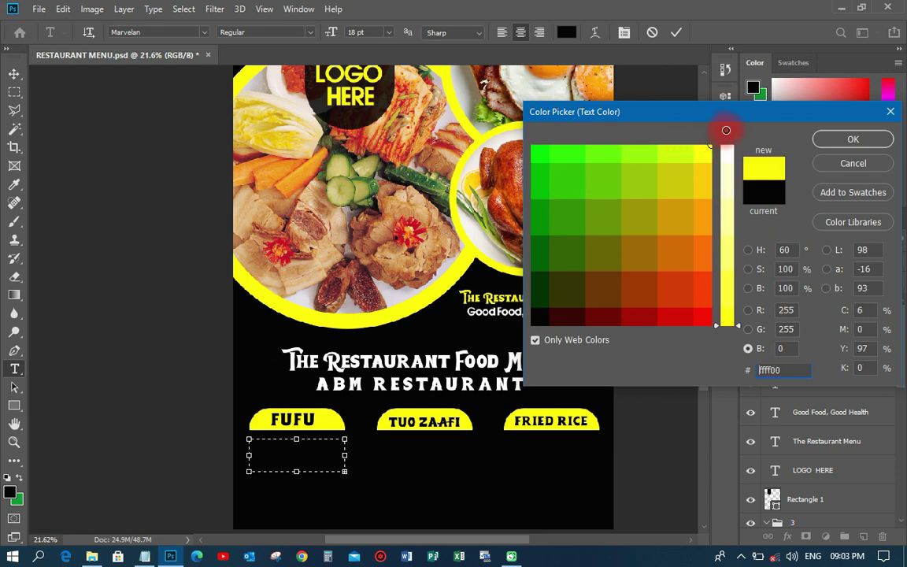
pyautogui.click(734, 149)
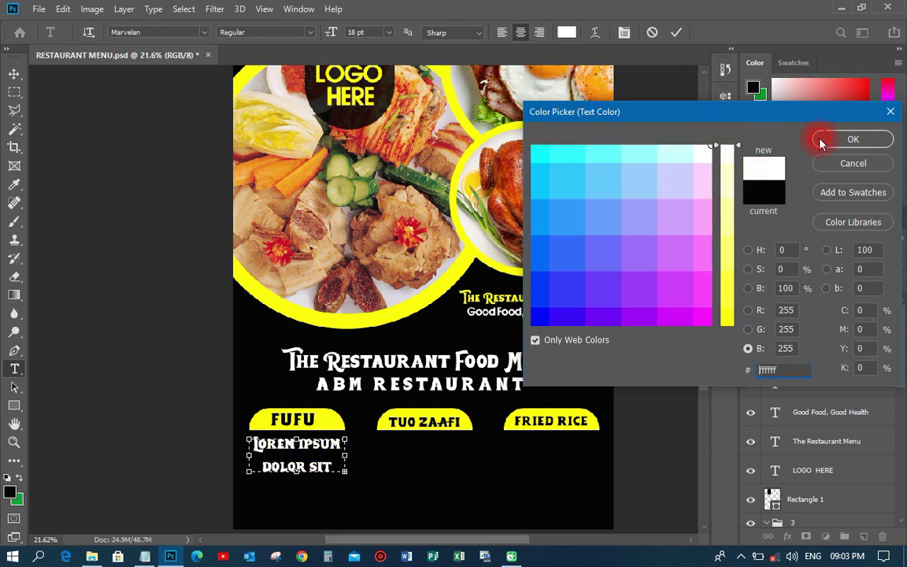
pyautogui.click(820, 139)
pyautogui.click(14, 75)
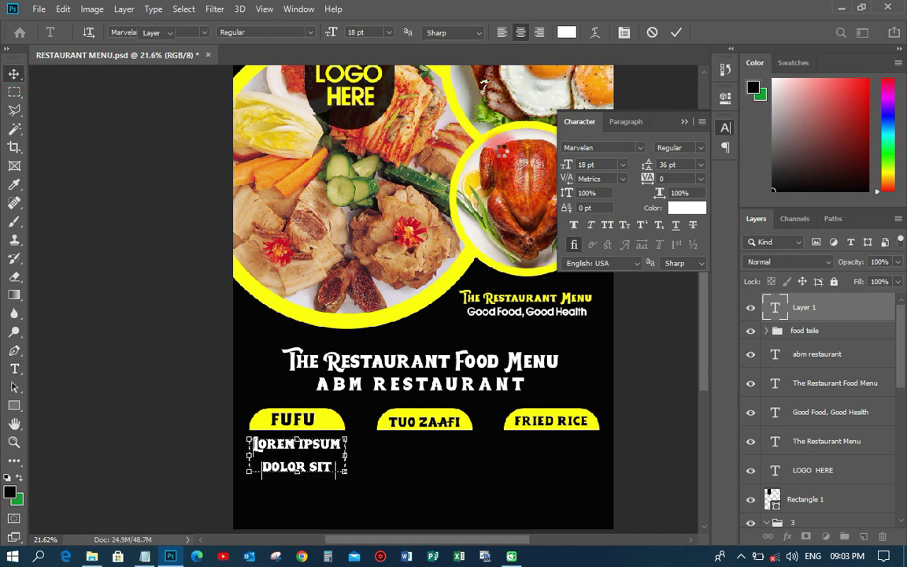
# Format the placeholder paragraph in Tw Cen MT at 12 pt with Auto leading
pyautogui.click(642, 149)
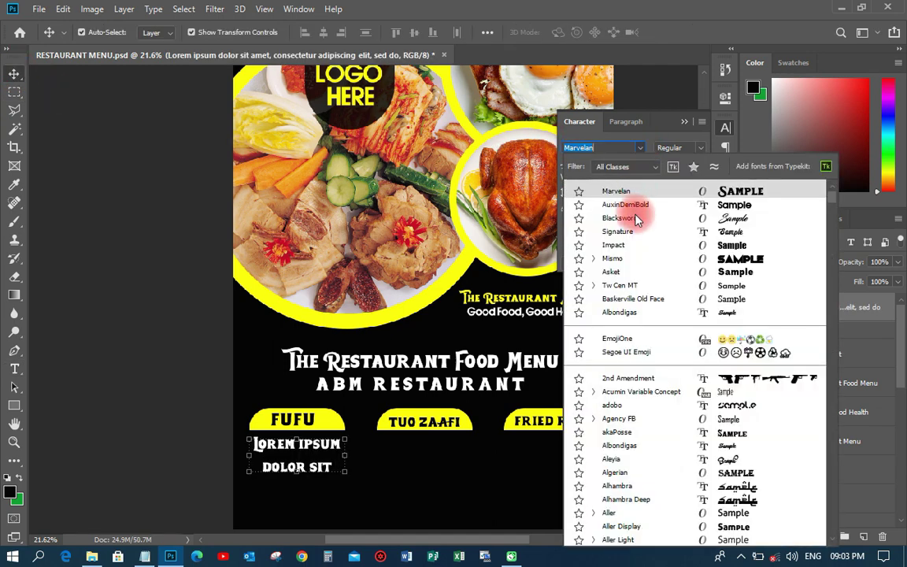
pyautogui.click(621, 286)
pyautogui.click(624, 166)
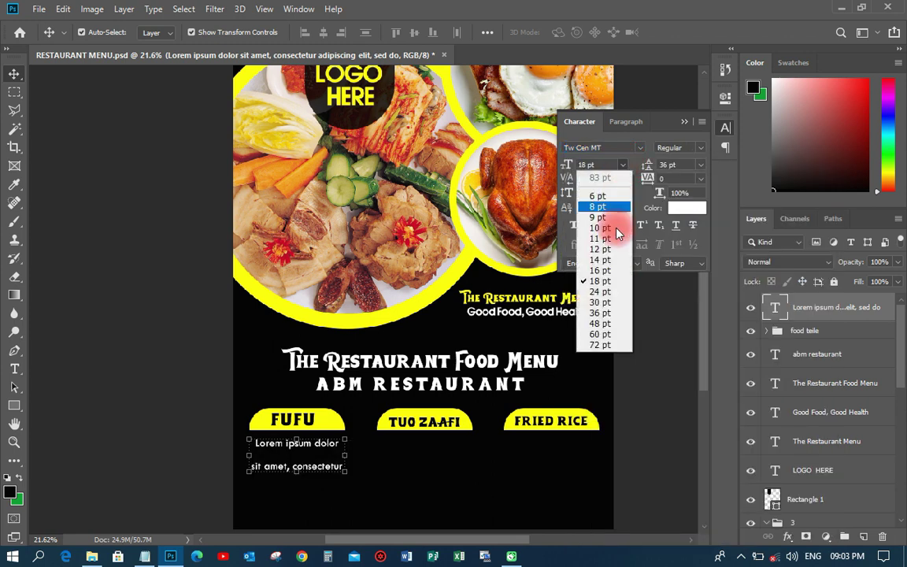
pyautogui.click(601, 250)
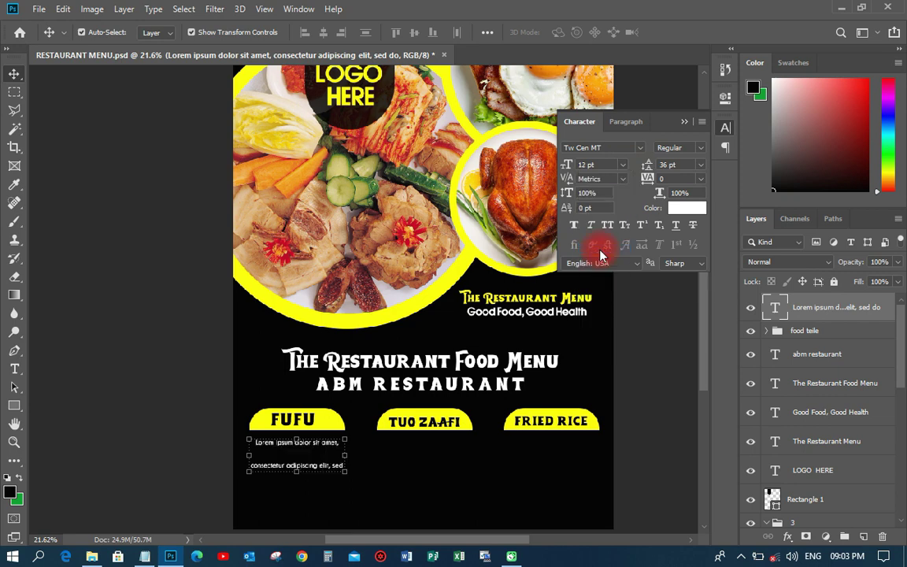
pyautogui.click(706, 170)
pyautogui.click(685, 177)
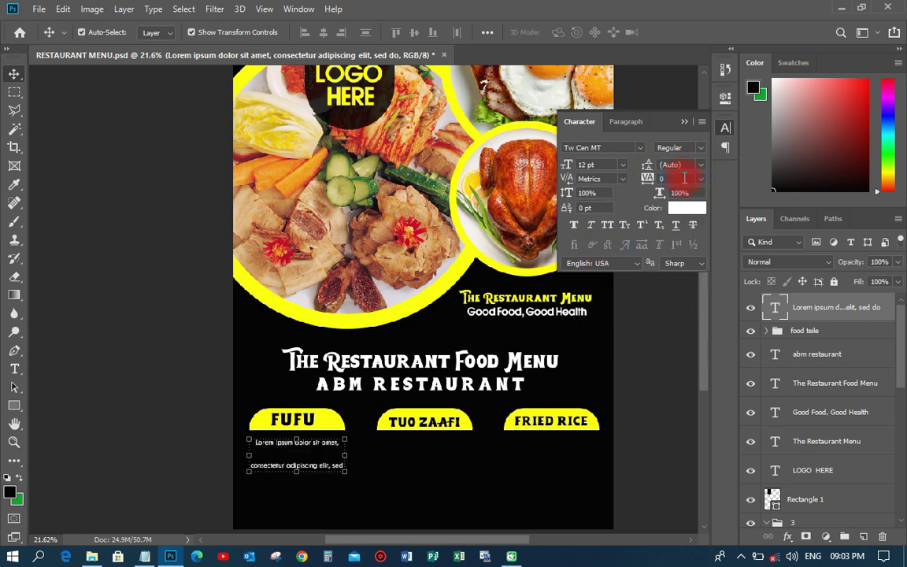
# Left-align the placeholder paragraph and move it slightly closer to the "fufu" shape
pyautogui.click(627, 123)
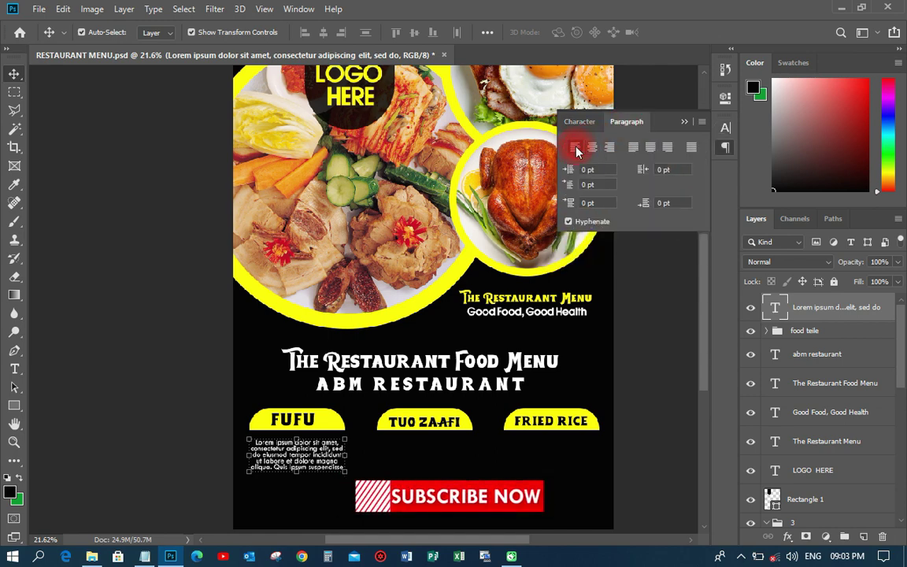
pyautogui.click(576, 149)
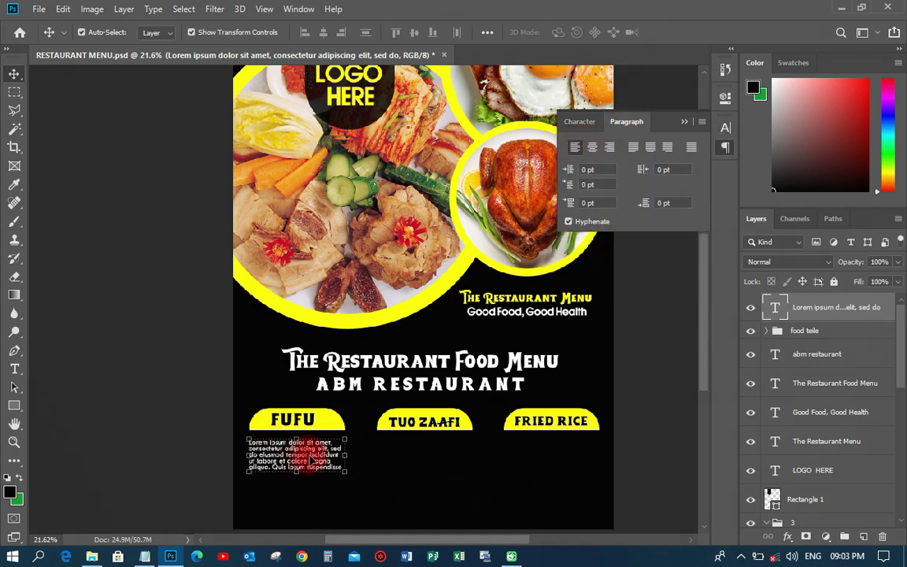
pyautogui.moveTo(312, 456); pyautogui.dragTo(314, 455)
# Set the placeholder paragraph's leading to 14 pt and deselect it
pyautogui.click(582, 122)
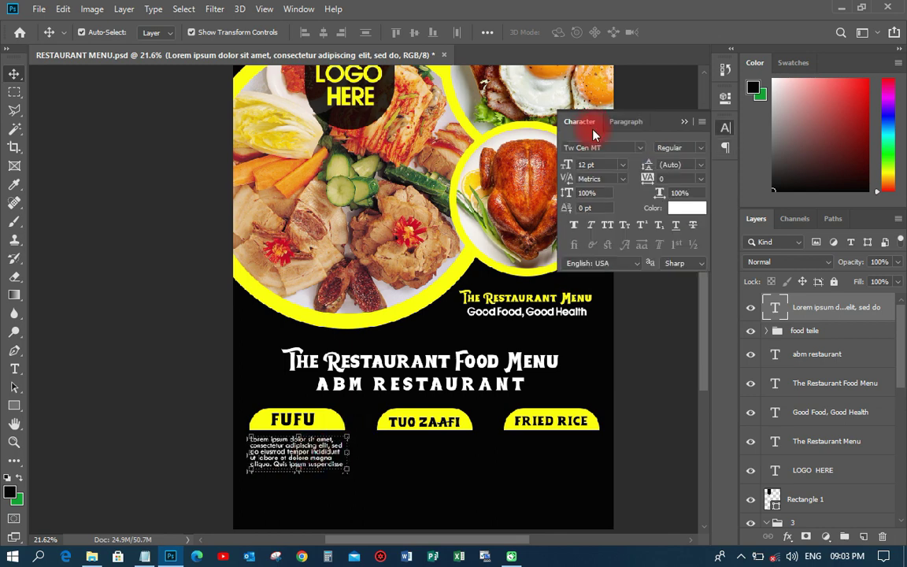
pyautogui.click(701, 166)
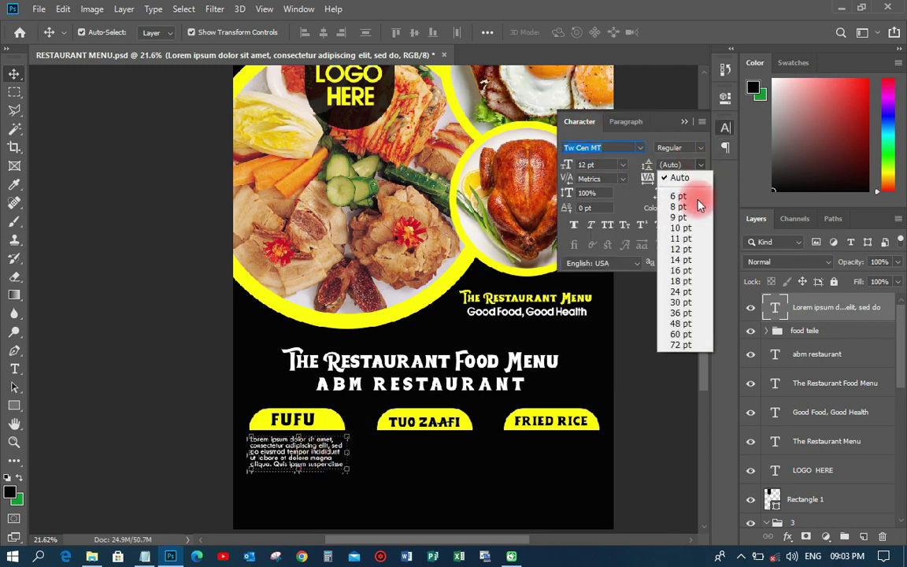
pyautogui.click(689, 260)
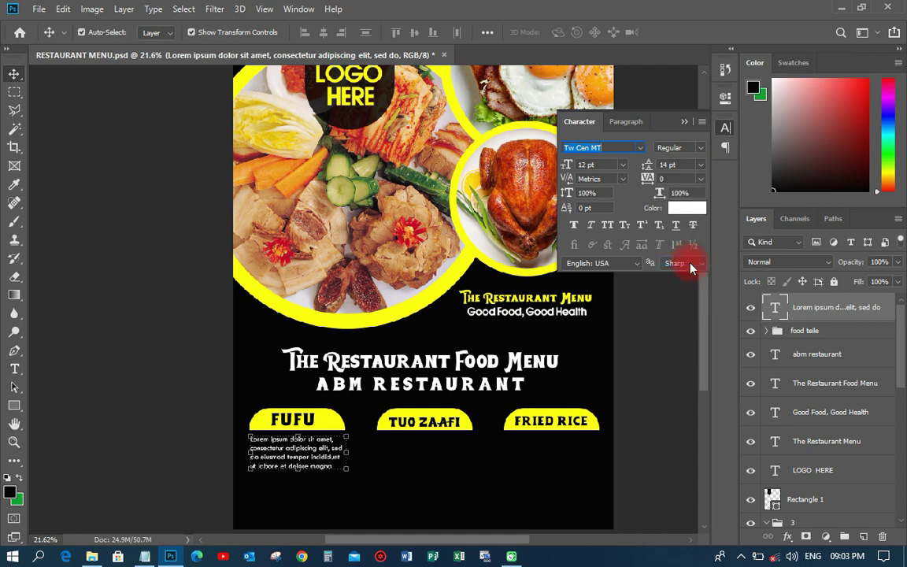
pyautogui.click(103, 347)
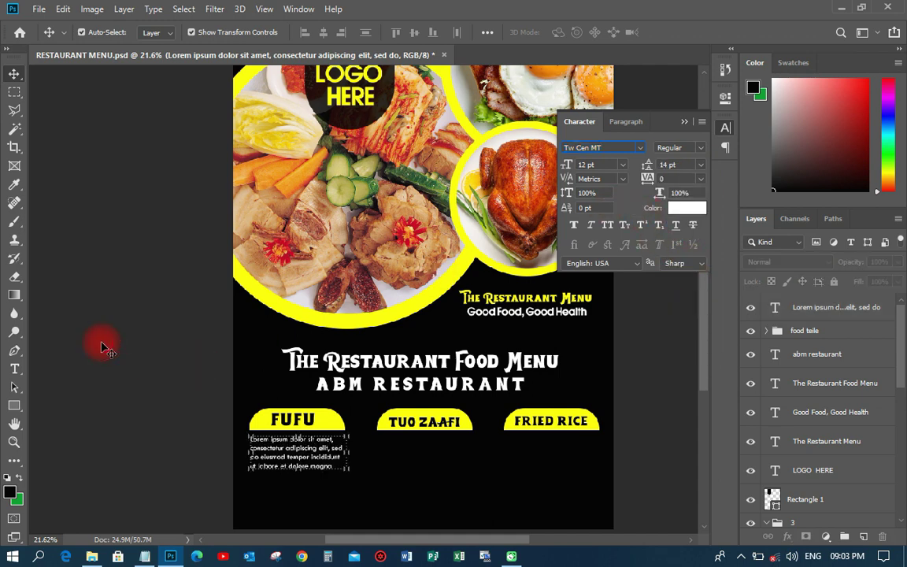
pyautogui.click(309, 457)
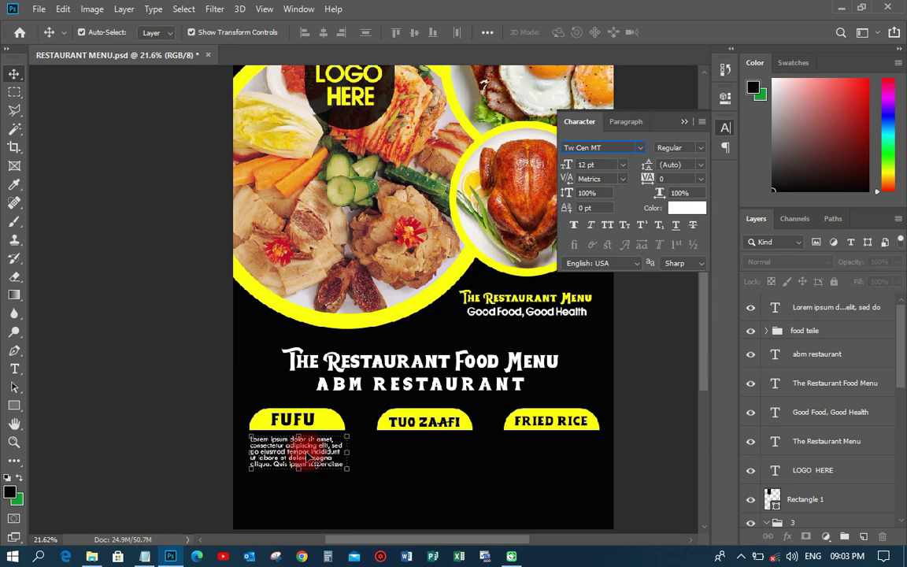
pyautogui.click(699, 170)
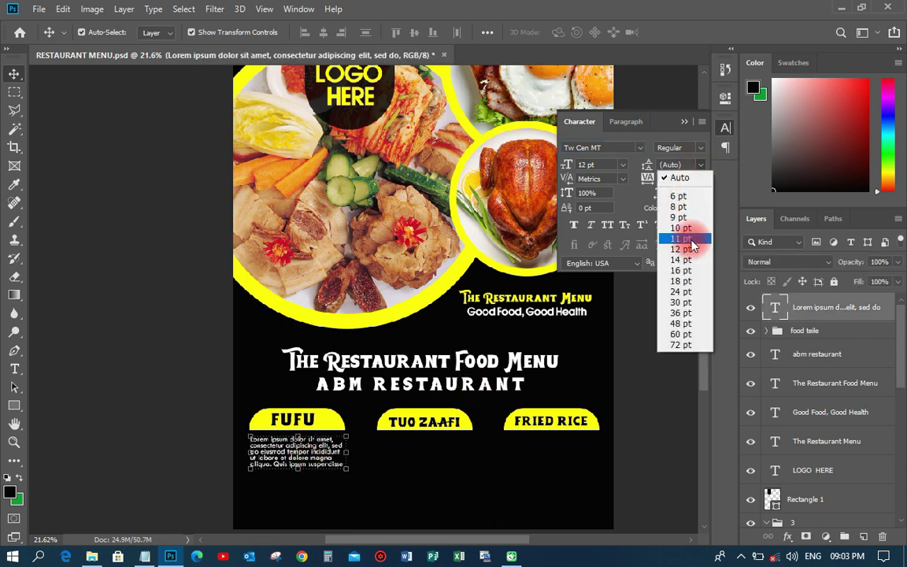
pyautogui.click(688, 261)
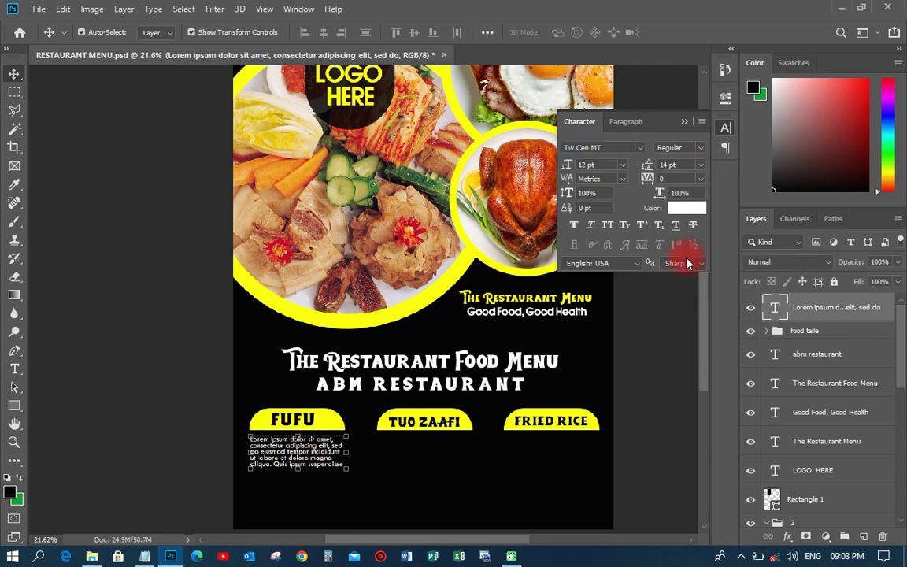
pyautogui.click(268, 416)
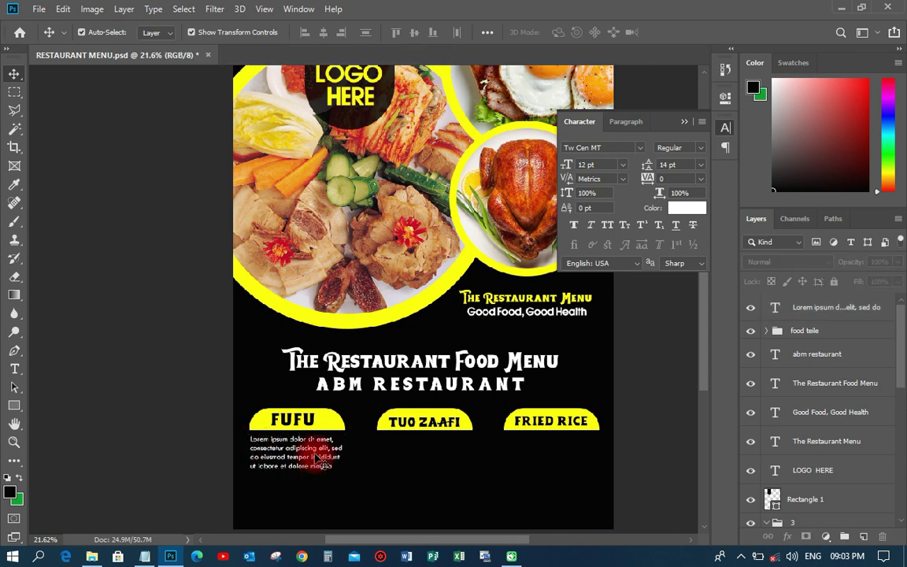
# Duplicate the placeholder paragraph and place the copy below the "tuo zaafi" shape, level with the original
pyautogui.hotkey('ctrl', 'j')
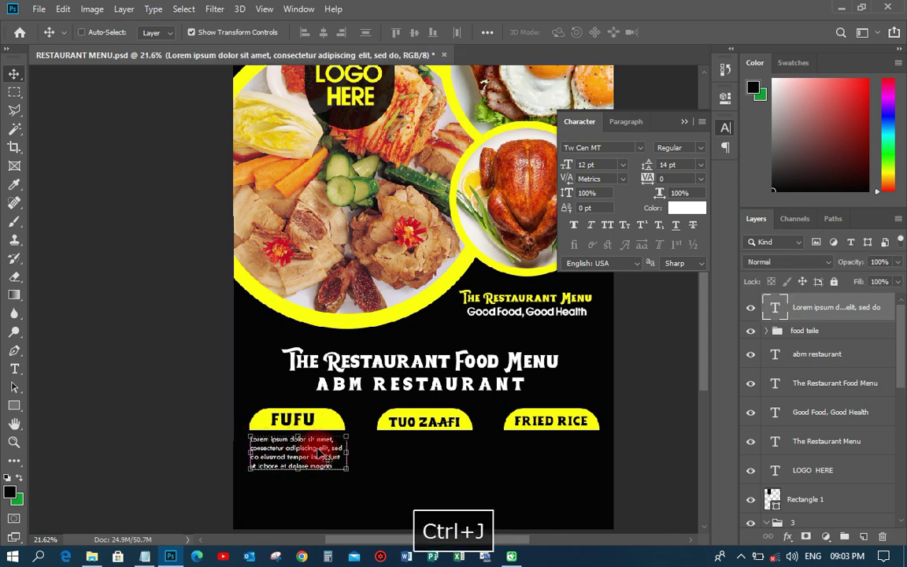
pyautogui.hotkey('shift', 'Right')
pyautogui.hotkey('shift', 'Right')
pyautogui.hotkey('shift', 'Right')
pyautogui.hotkey('shift', 'Right')
pyautogui.hotkey('shift', 'Right')
pyautogui.hotkey('shift', 'Right')
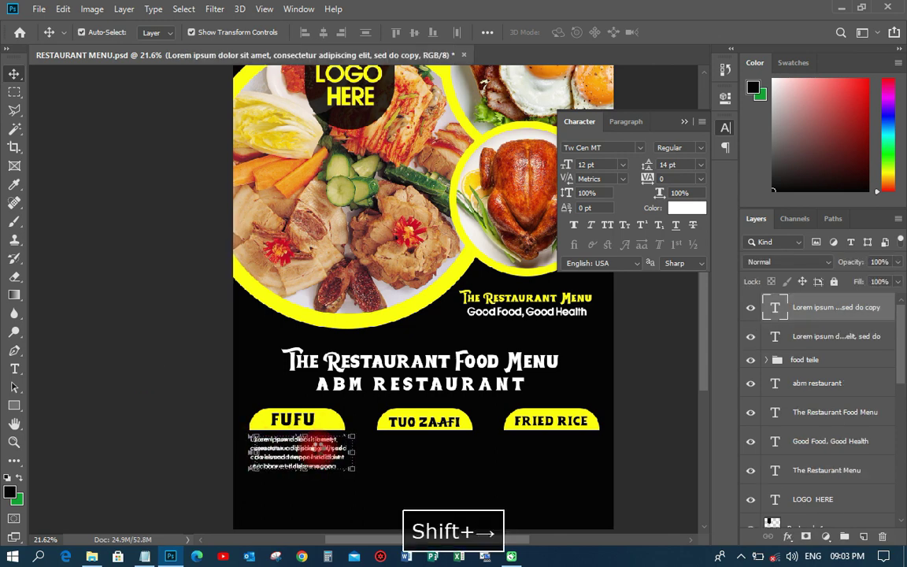
pyautogui.moveTo(319, 455); pyautogui.dragTo(450, 455)
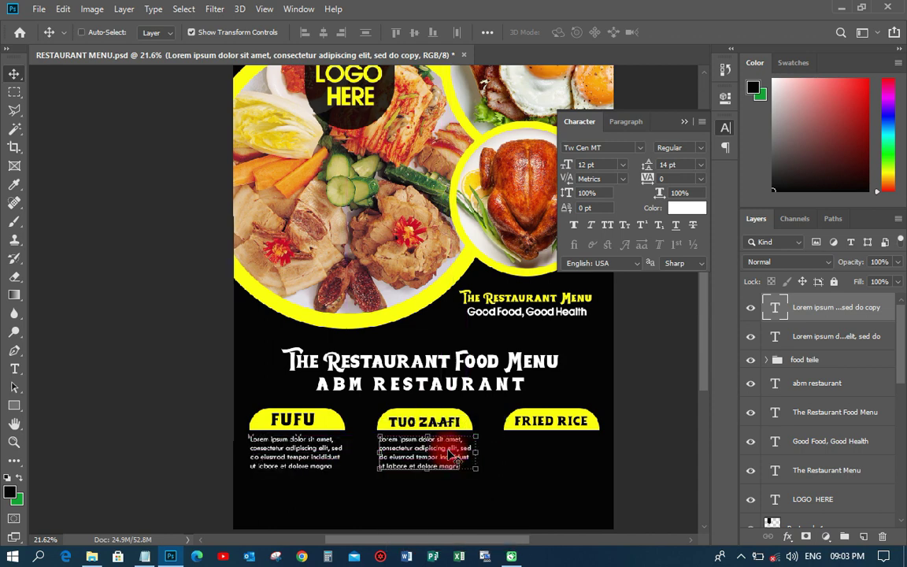
# Duplicate the "tuo zaafi" paragraph, place the copy below the "fried rice" shape and collapse the character settings
pyautogui.hotkey('ctrl', 'j')
pyautogui.hotkey('shift', 'Right')
pyautogui.hotkey('shift', 'Right')
pyautogui.hotkey('shift', 'Right')
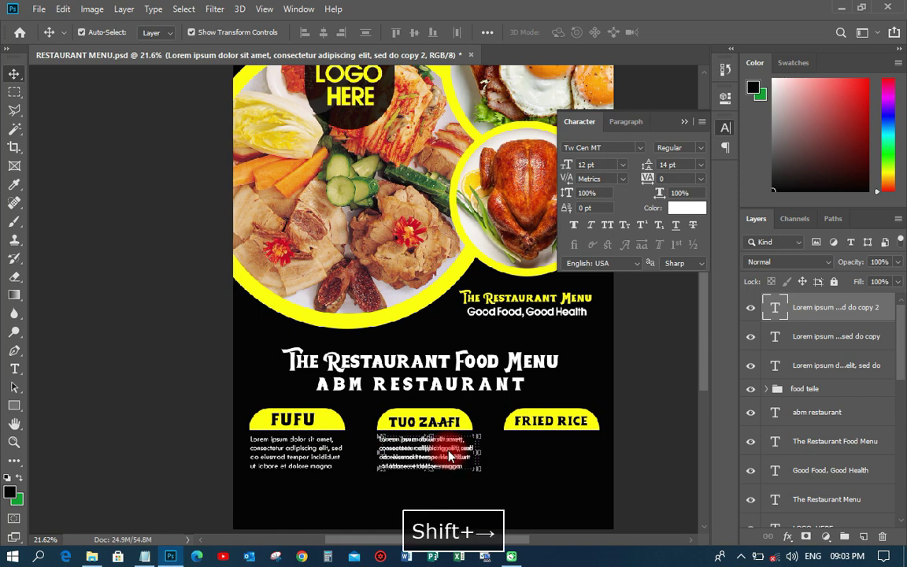
pyautogui.moveTo(452, 455); pyautogui.dragTo(570, 456)
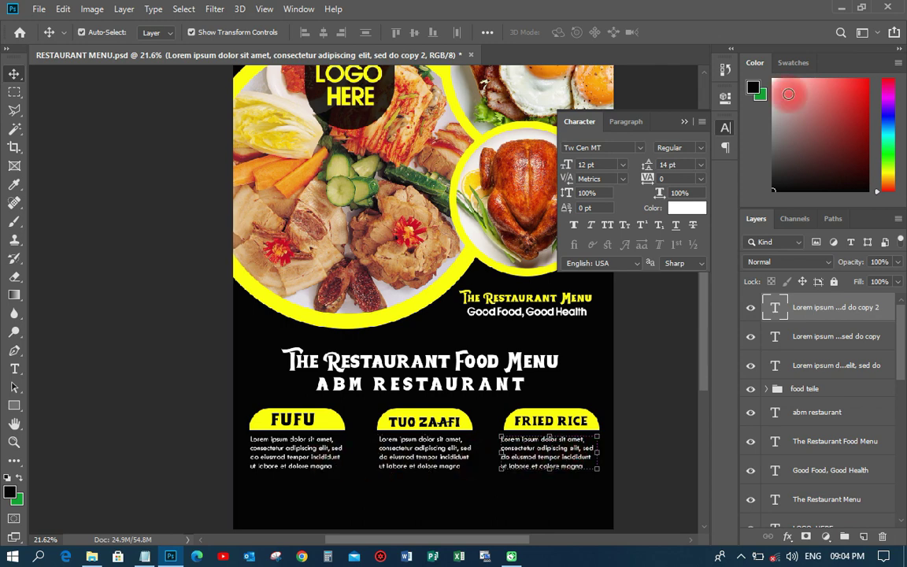
pyautogui.click(725, 128)
pyautogui.scroll(-2, 340, 389)
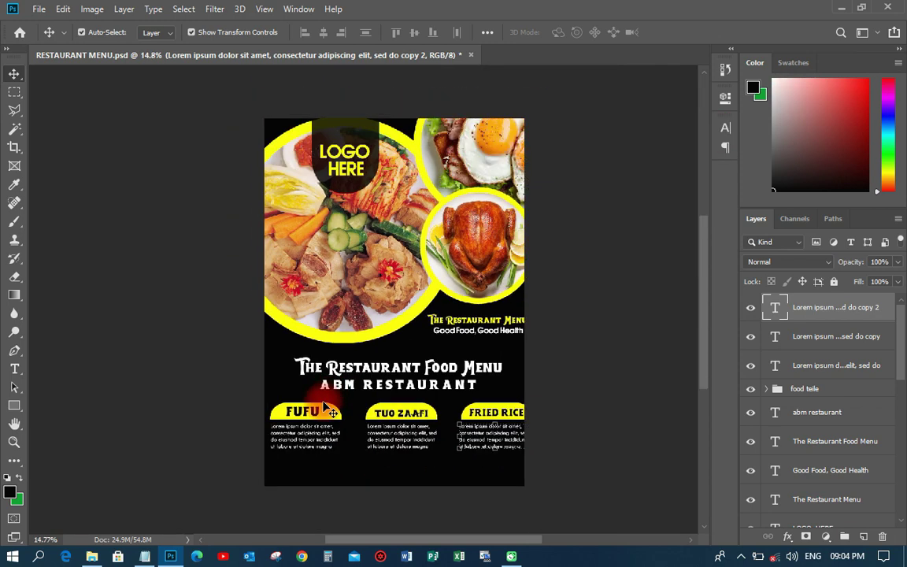
pyautogui.scroll(1, 580, 392)
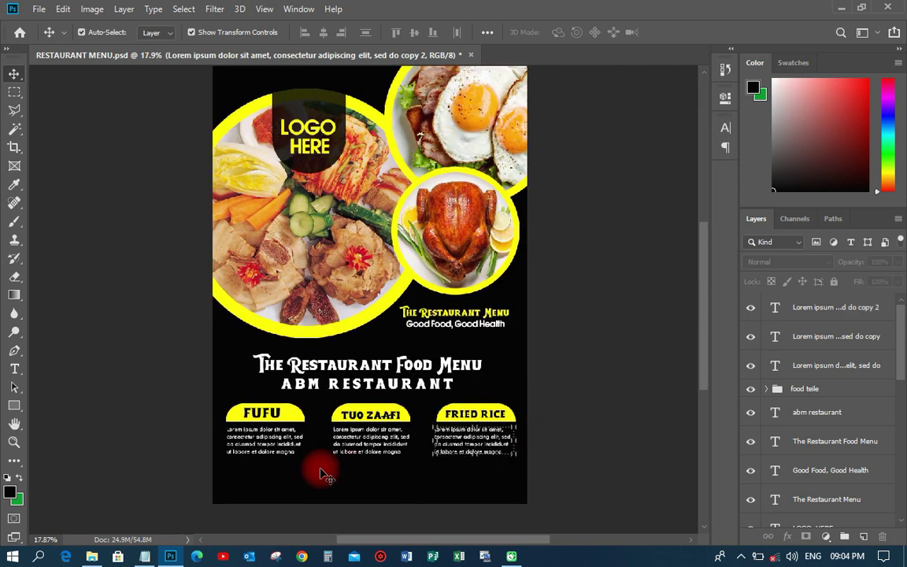
# Draw a thin rectangle about 3089 × 59 px across the page below the menu descriptions and fill it with yellow ffff00
pyautogui.click(319, 470)
pyautogui.scroll(1, 319, 470)
pyautogui.click(15, 406)
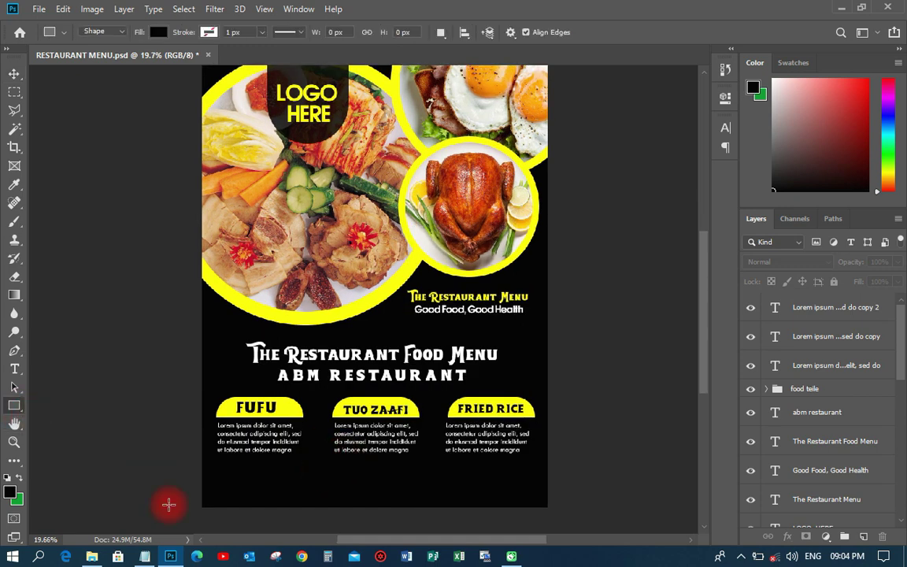
pyautogui.moveTo(193, 478); pyautogui.dragTo(623, 483)
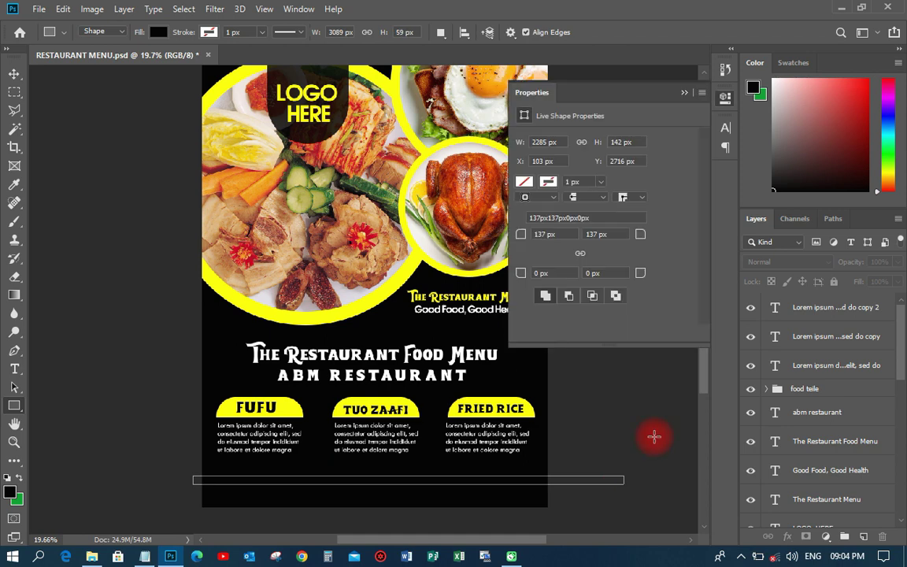
pyautogui.doubleClick(777, 315)
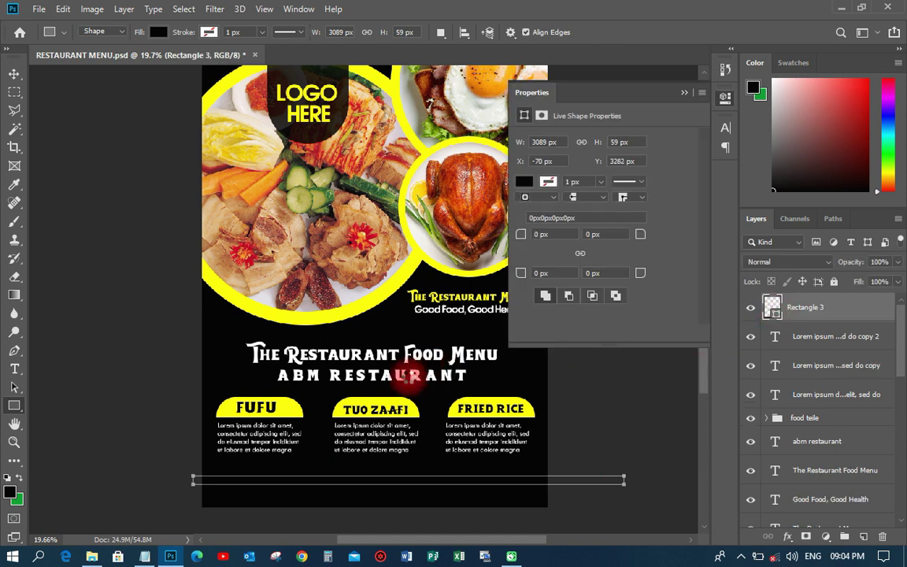
pyautogui.write('ffff00')
pyautogui.click(853, 139)
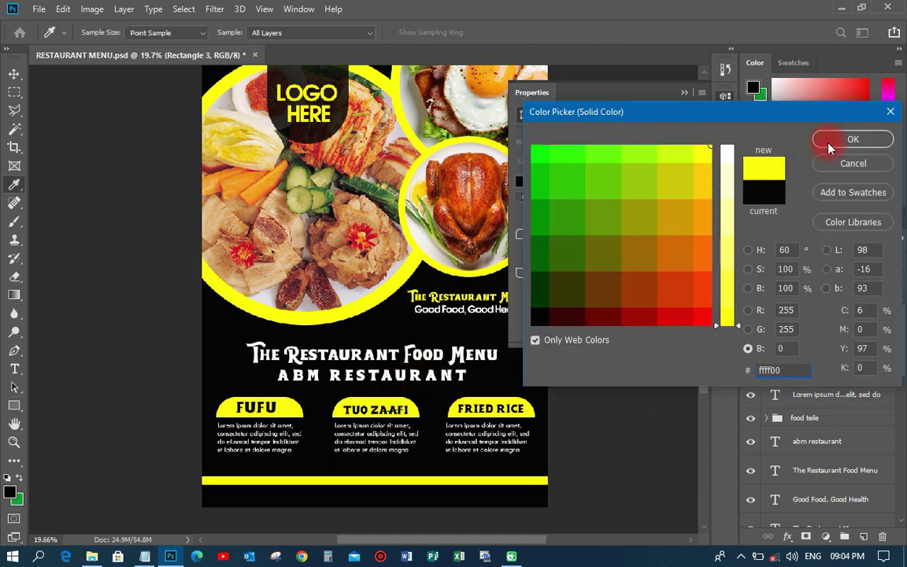
# Move the yellow bar up close beneath the menu descriptions, deselect it and collapse the shape properties
pyautogui.click(14, 73)
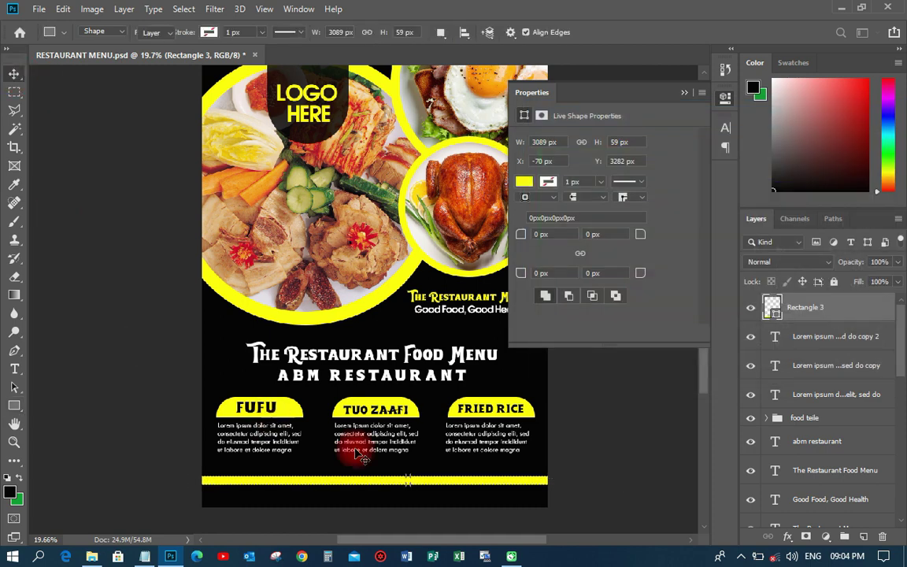
pyautogui.moveTo(370, 480); pyautogui.dragTo(385, 465)
pyautogui.click(152, 339)
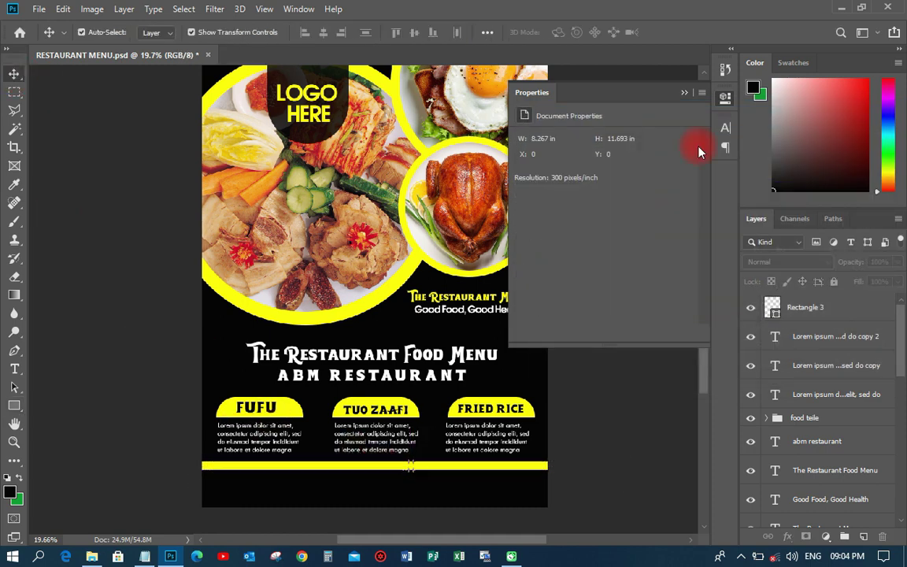
pyautogui.click(724, 100)
pyautogui.scroll(-2, 532, 391)
pyautogui.scroll(1, 531, 391)
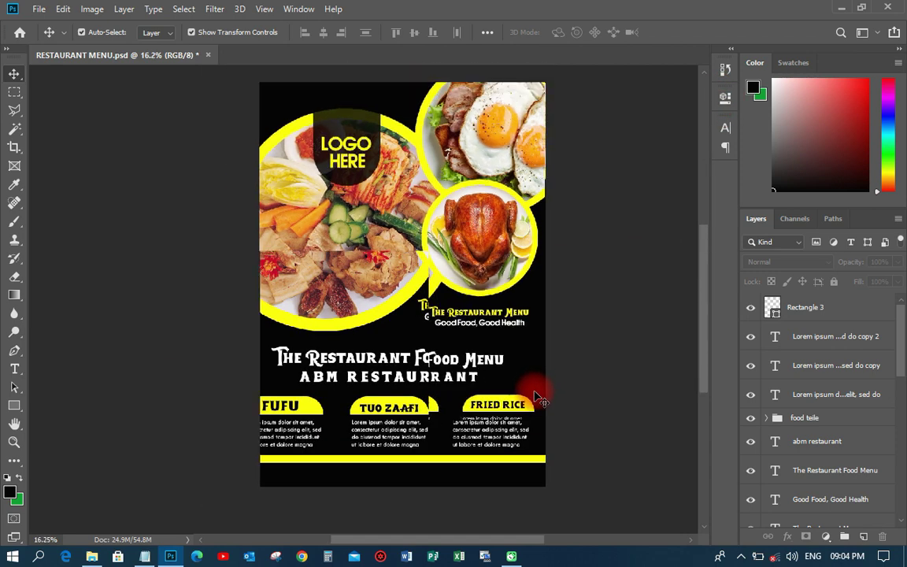
pyautogui.scroll(1, 304, 89)
pyautogui.scroll(-1, 308, 89)
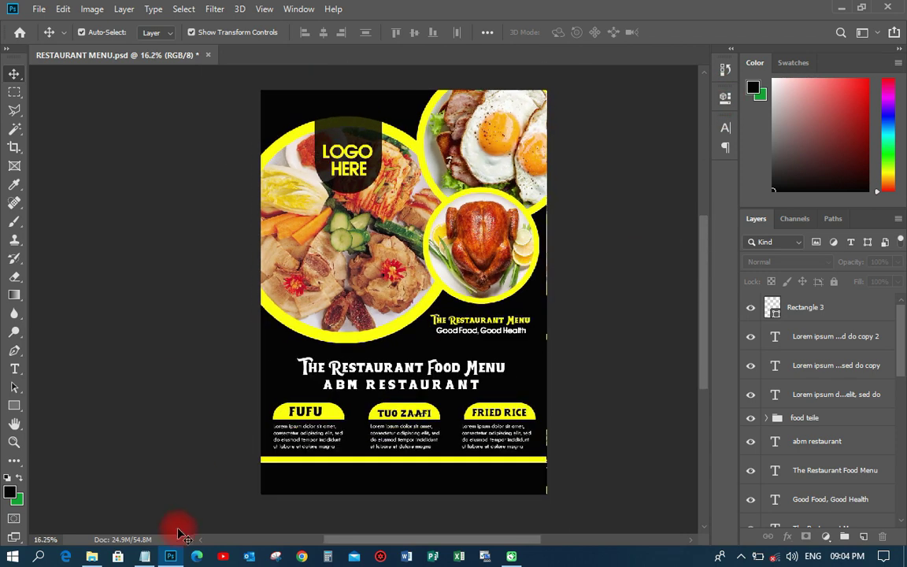
# Copy the "Let's Talk Now" line and the phone number from the INFOR file in Notepad and return to Photoshop
pyautogui.click(144, 556)
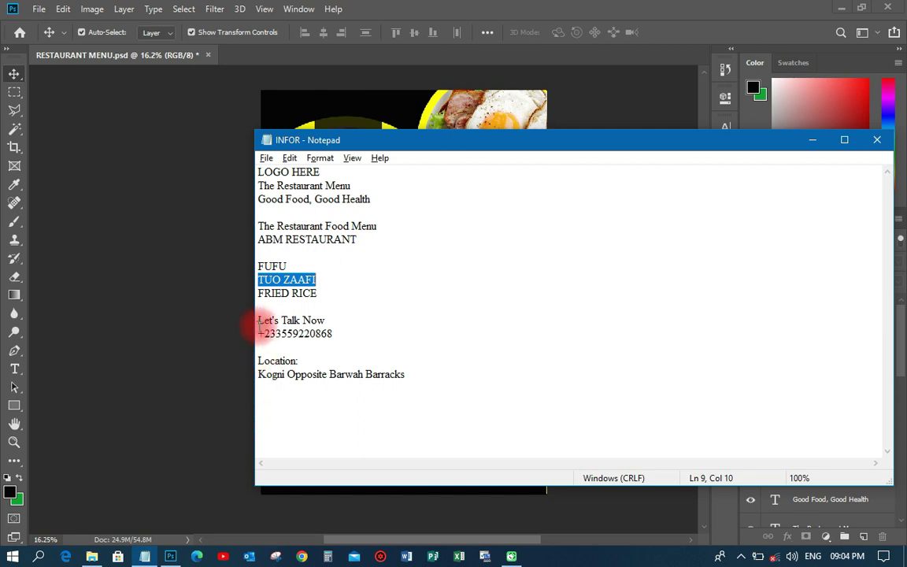
pyautogui.moveTo(259, 320); pyautogui.dragTo(341, 340)
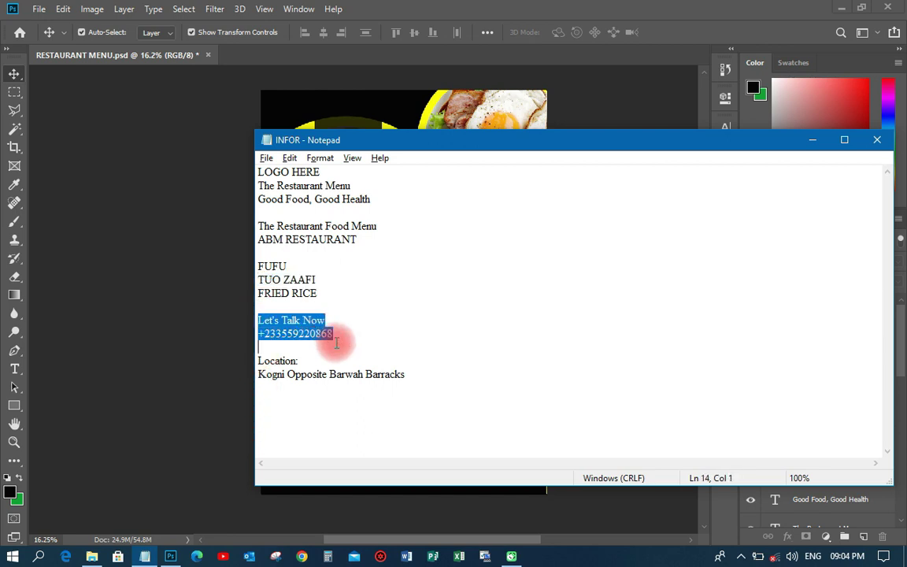
pyautogui.rightClick(323, 331)
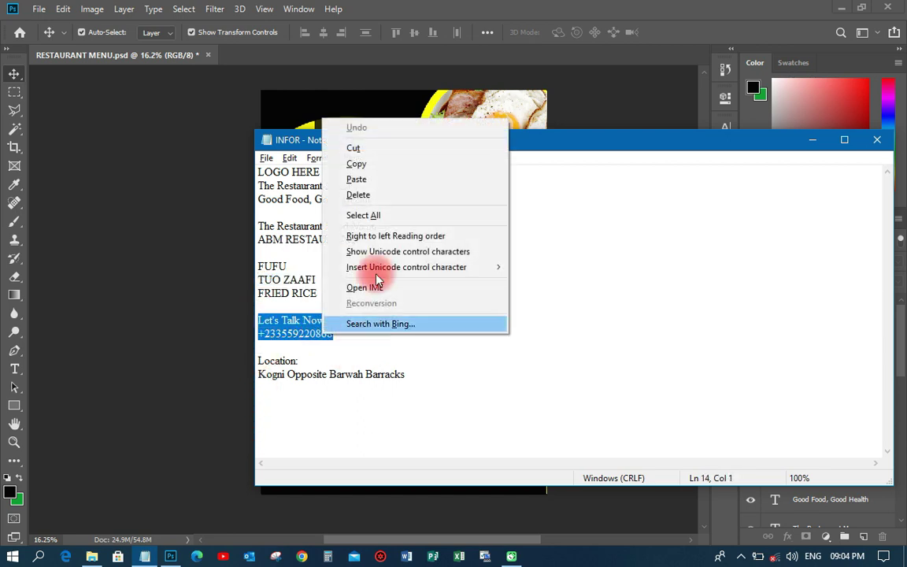
pyautogui.click(356, 164)
pyautogui.click(182, 320)
pyautogui.press('space')
# Draw a rectangle about 984 × 171 px below the yellow bar, overlapping the page's left edge, and fill it yellow
pyautogui.click(15, 409)
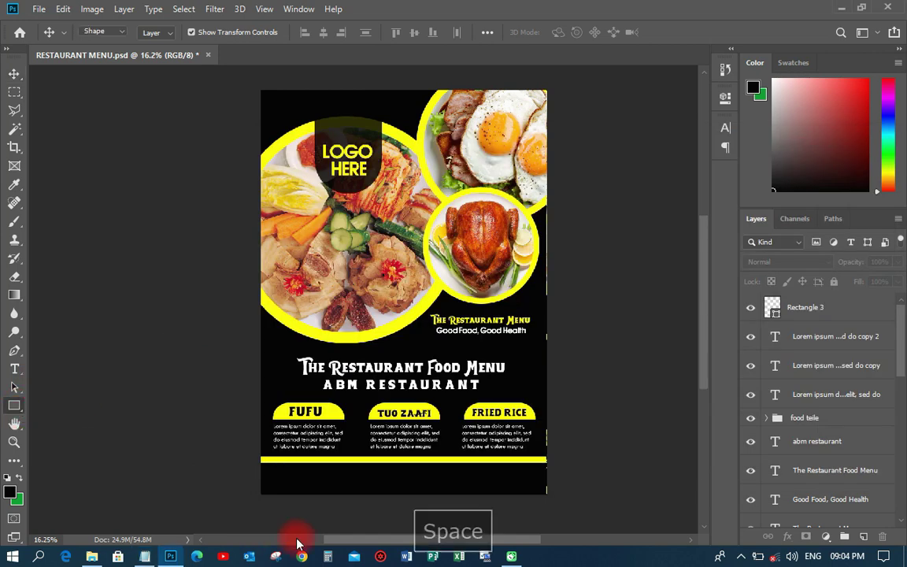
pyautogui.moveTo(254, 471); pyautogui.dragTo(366, 490)
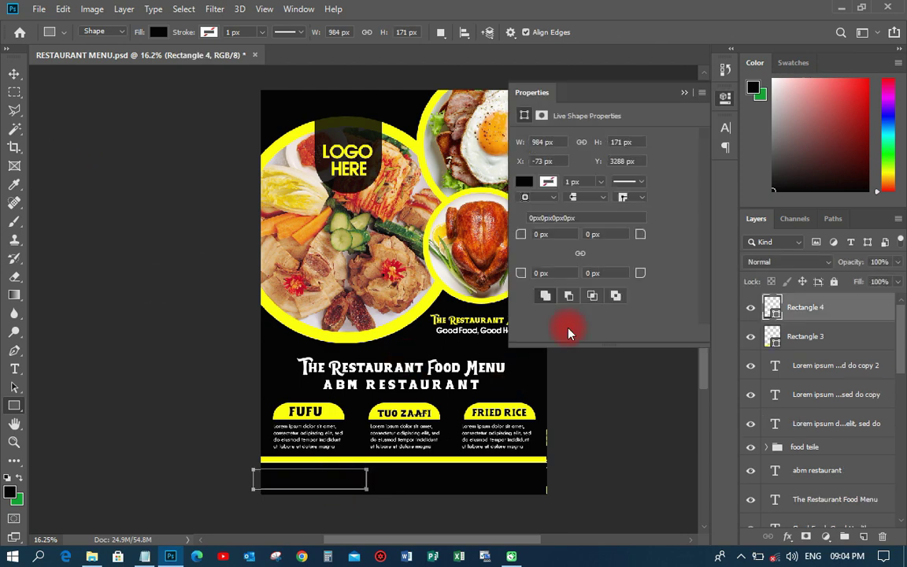
pyautogui.click(525, 182)
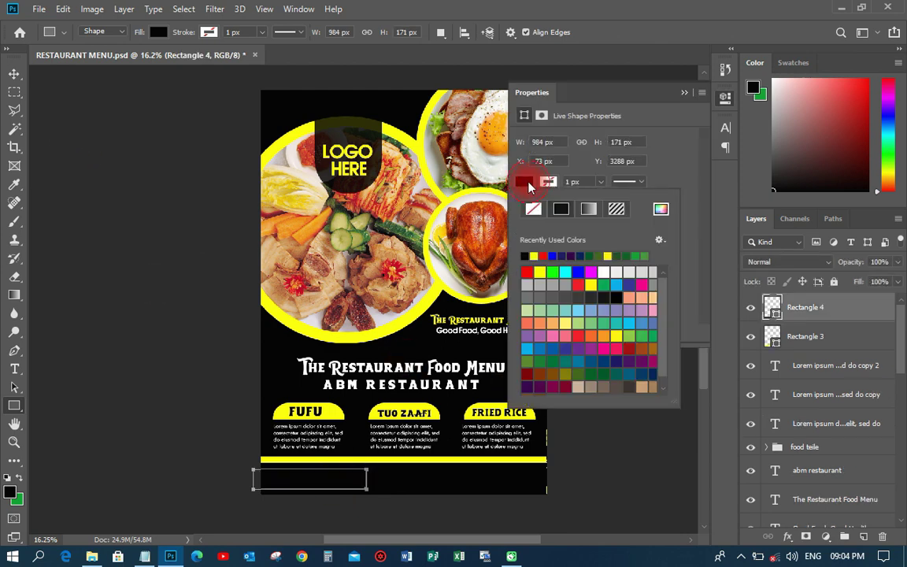
pyautogui.click(14, 75)
pyautogui.click(287, 494)
# Stretch the footer rectangle upward to the yellow bar, making it 219 px high
pyautogui.scroll(3, 288, 495)
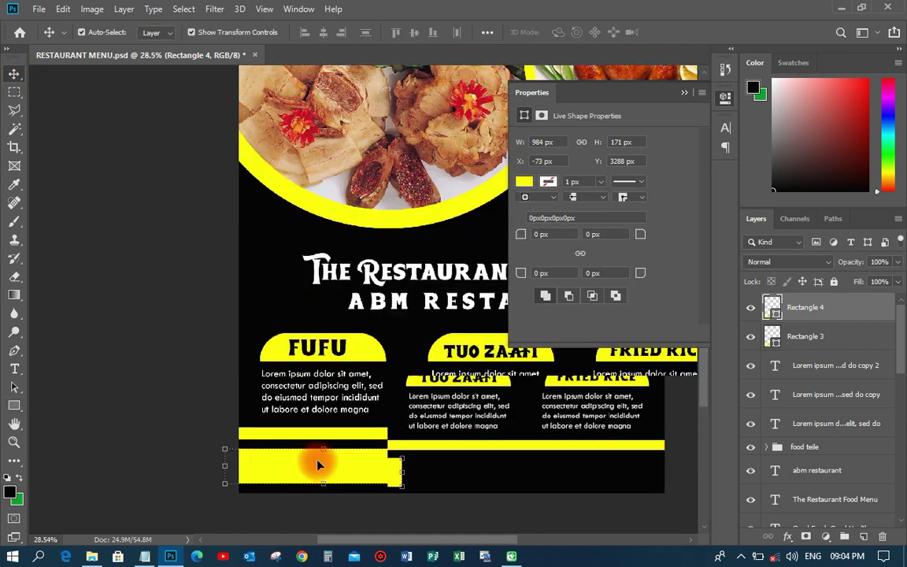
pyautogui.moveTo(304, 477); pyautogui.dragTo(324, 441)
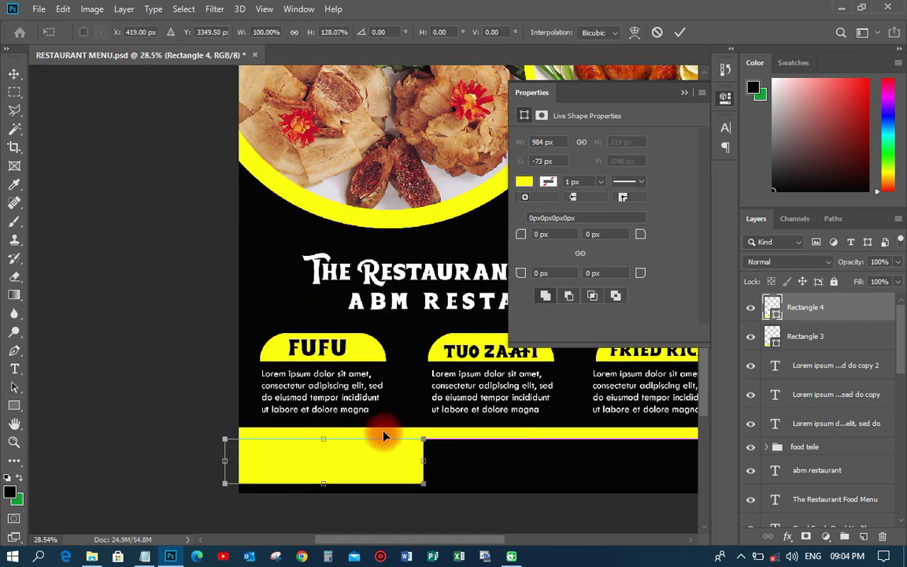
pyautogui.click(683, 33)
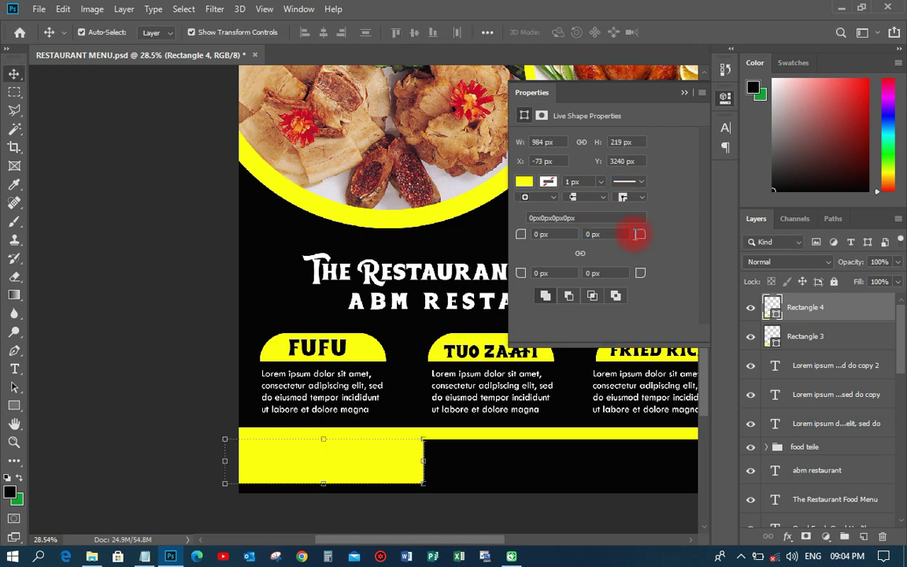
# Round the footer rectangle's top-right corner to 219 px and move the shape slightly down from the bar
pyautogui.moveTo(524, 254); pyautogui.dragTo(693, 241)
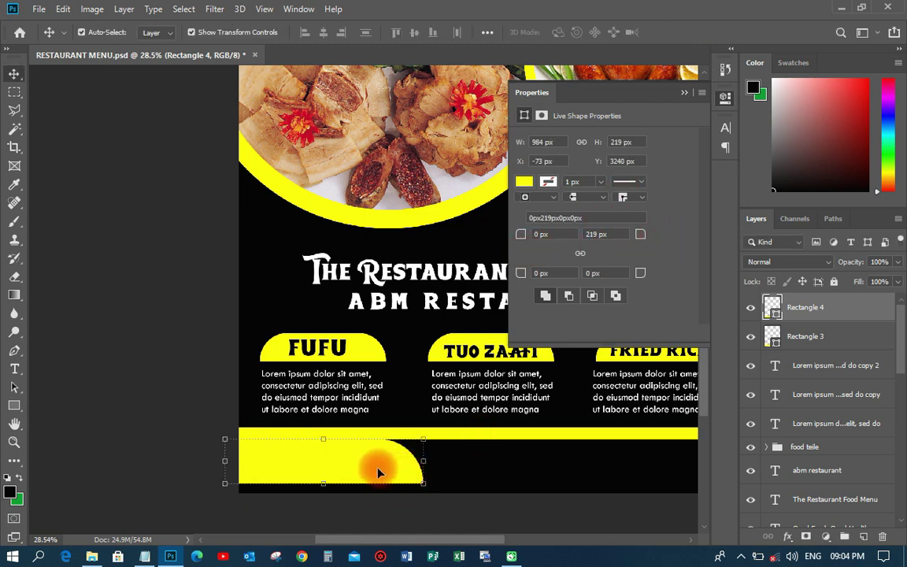
pyautogui.moveTo(377, 470); pyautogui.dragTo(379, 477)
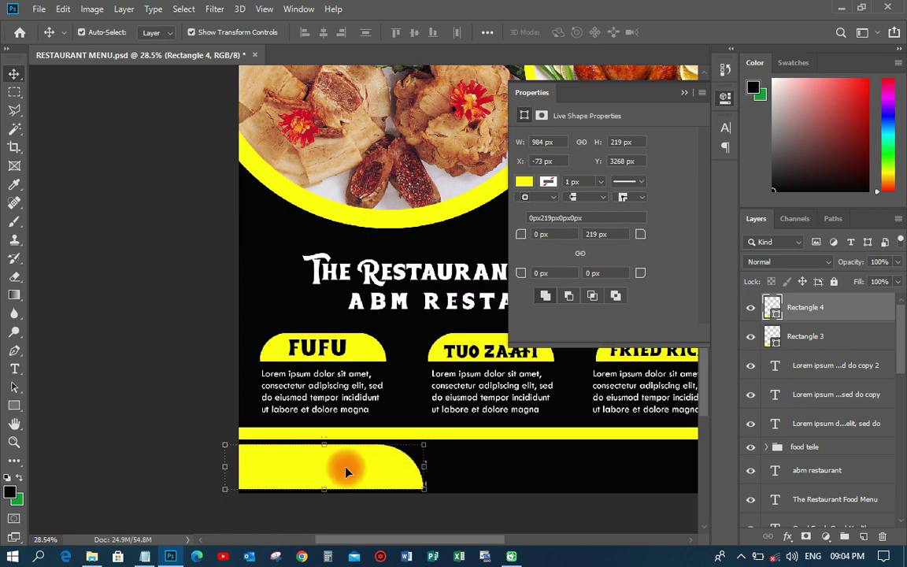
# Paste the copied "Let's Talk Now" line and phone number as a new text layer on the yellow footer shape
pyautogui.click(14, 369)
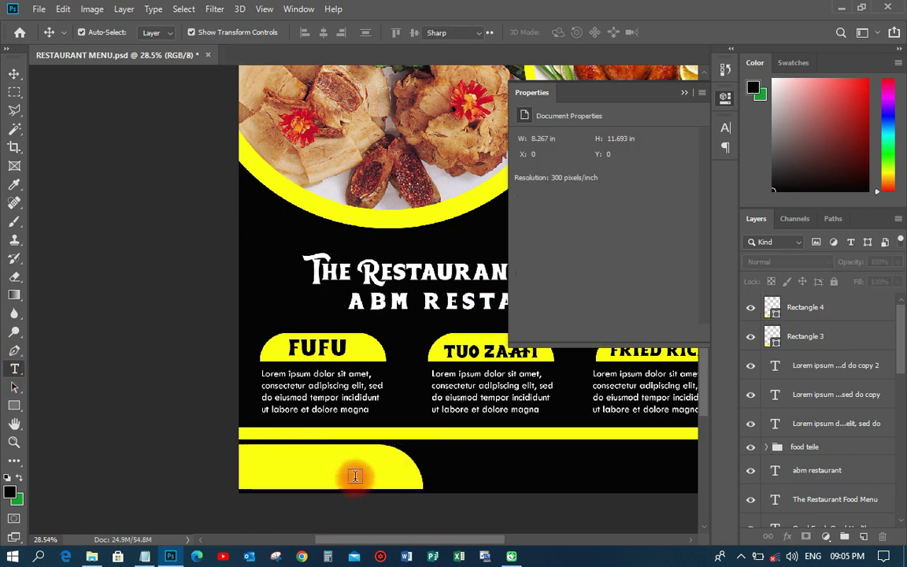
pyautogui.click(329, 473)
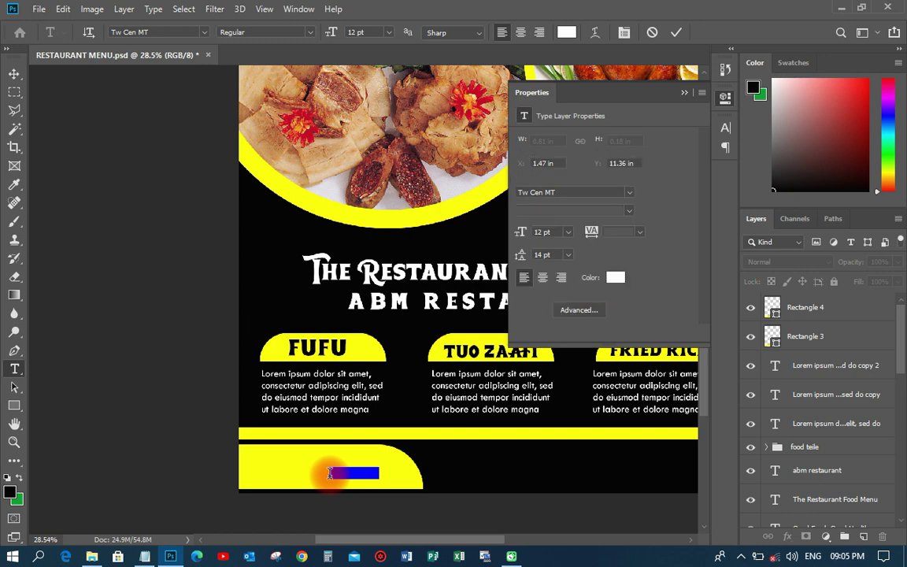
pyautogui.rightClick(329, 472)
pyautogui.click(327, 453)
pyautogui.rightClick(345, 473)
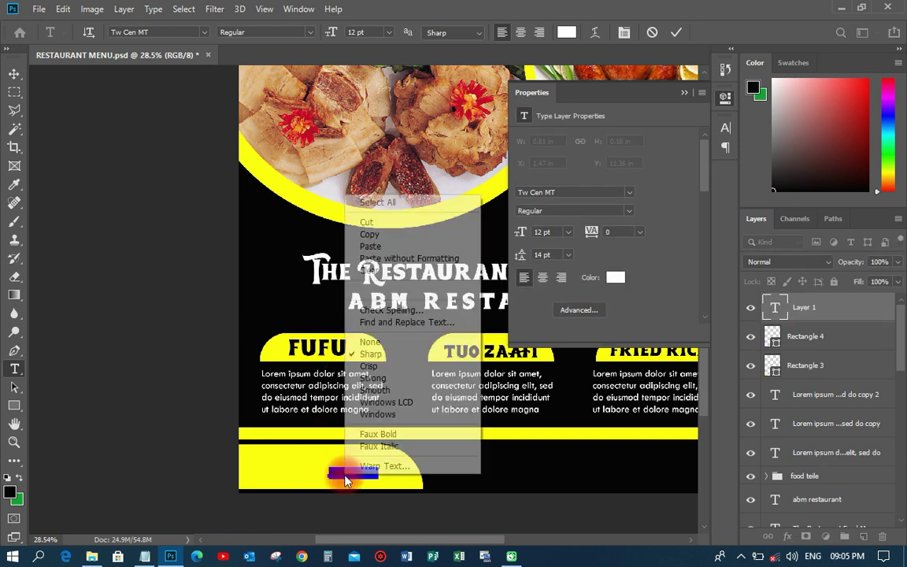
pyautogui.click(378, 252)
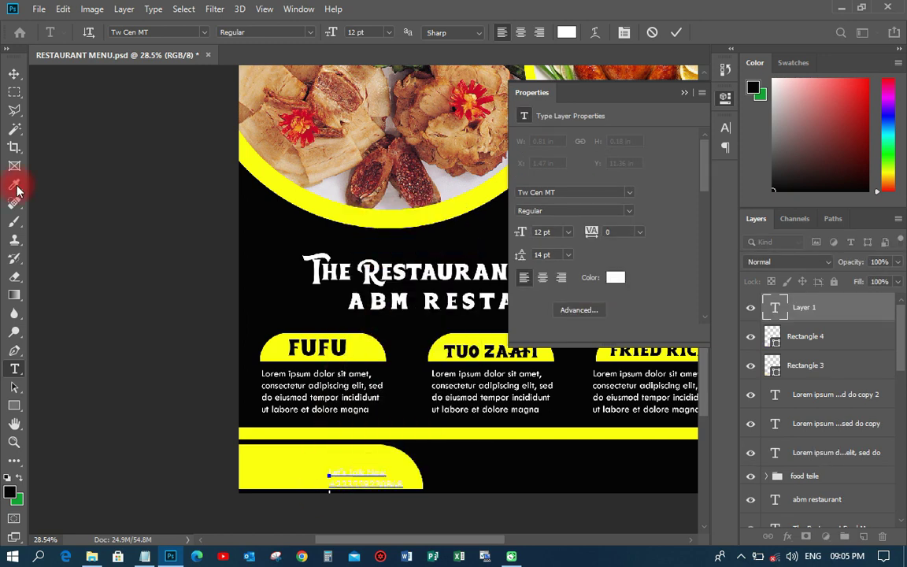
pyautogui.click(14, 77)
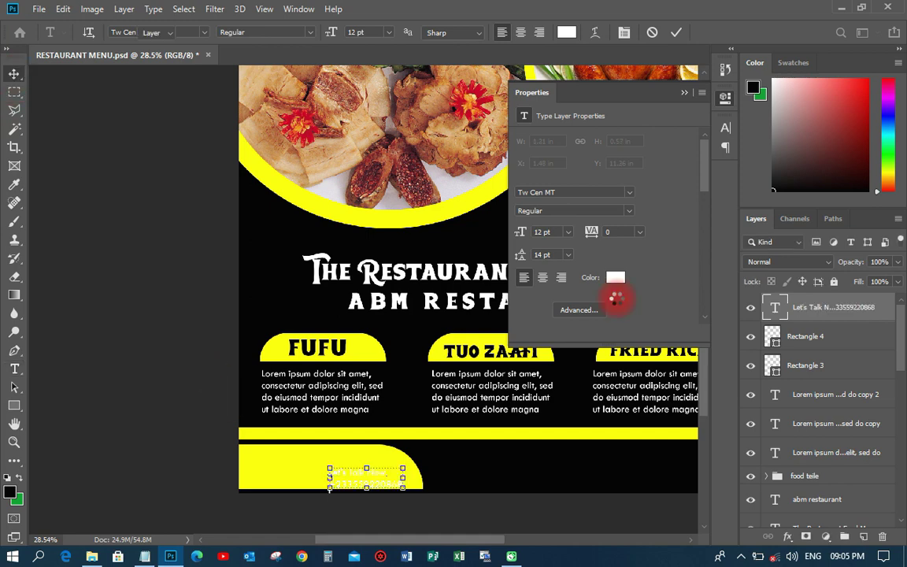
# Colour the contact text black (000000) and move it further left inside the yellow footer shape
pyautogui.click(615, 277)
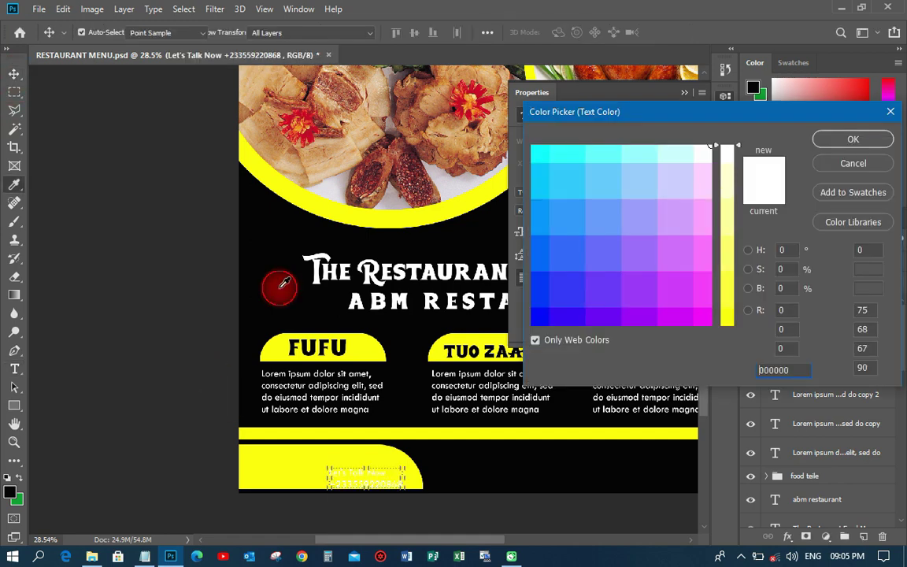
pyautogui.click(823, 139)
pyautogui.moveTo(351, 497); pyautogui.dragTo(296, 476)
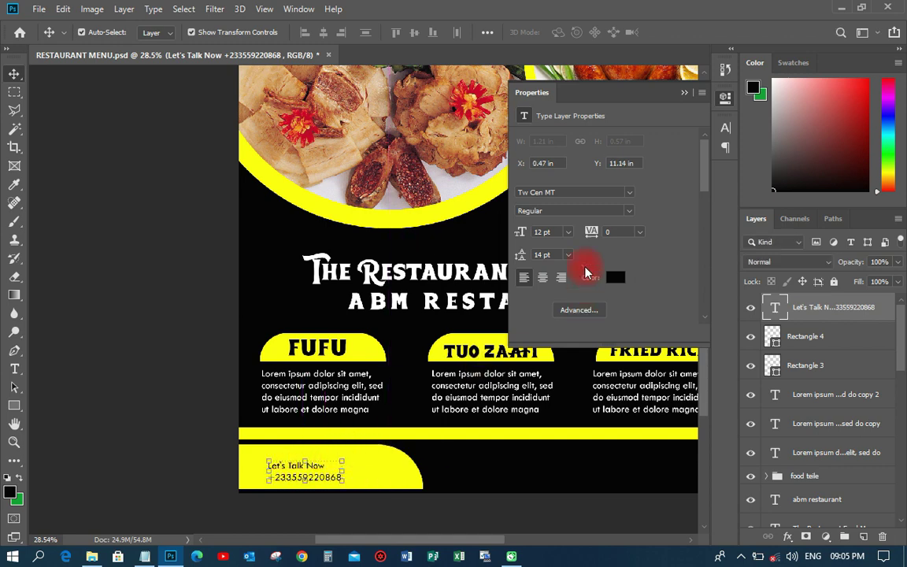
# Set the contact text's font size to 18 pt and its leading to 18 pt
pyautogui.click(568, 231)
pyautogui.click(565, 351)
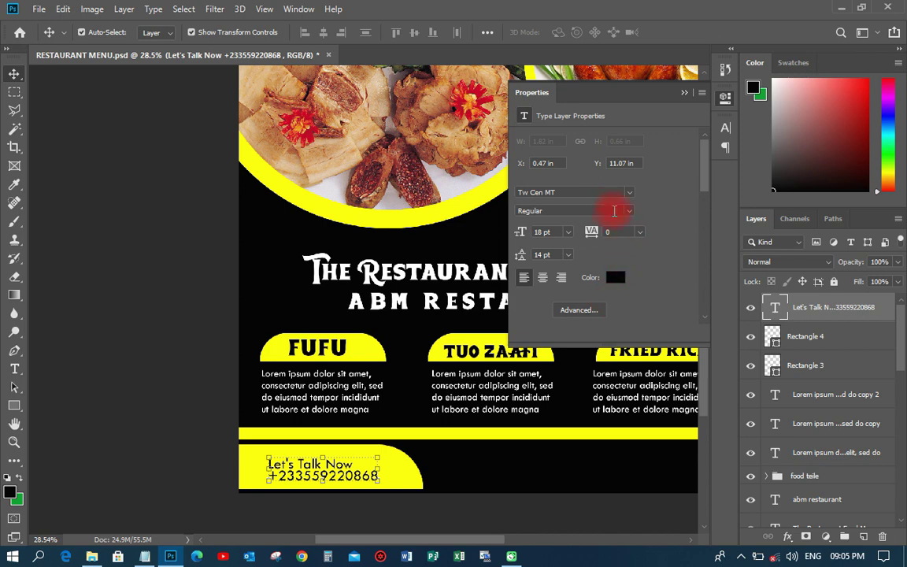
pyautogui.click(725, 128)
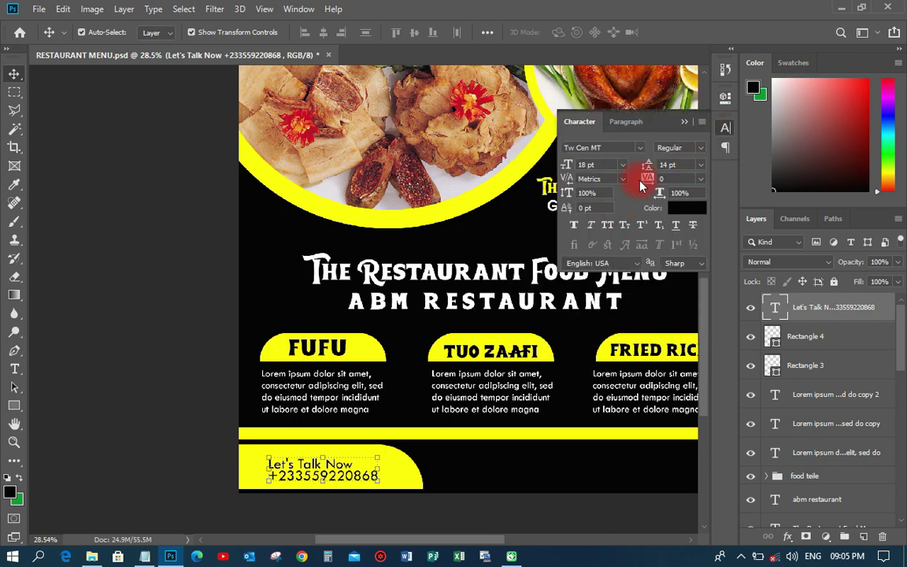
pyautogui.click(705, 164)
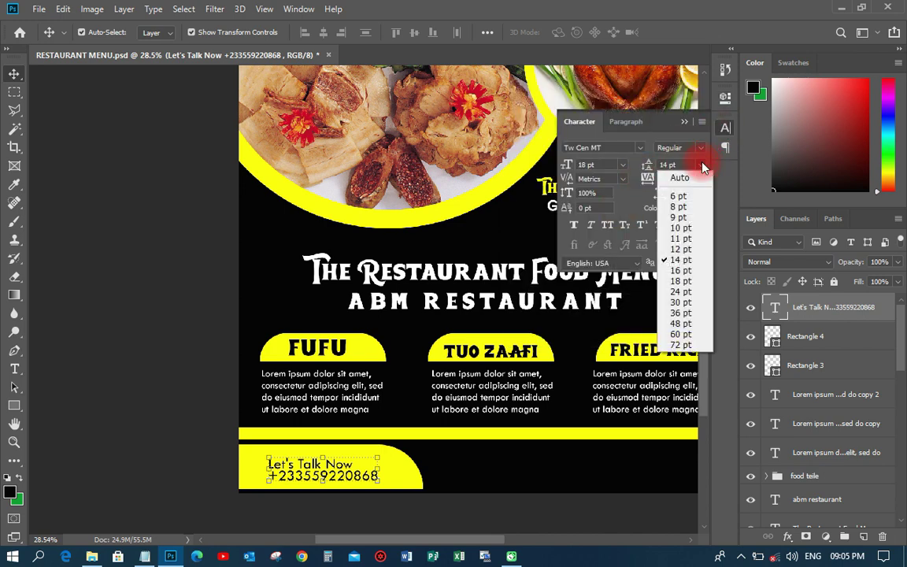
pyautogui.click(682, 285)
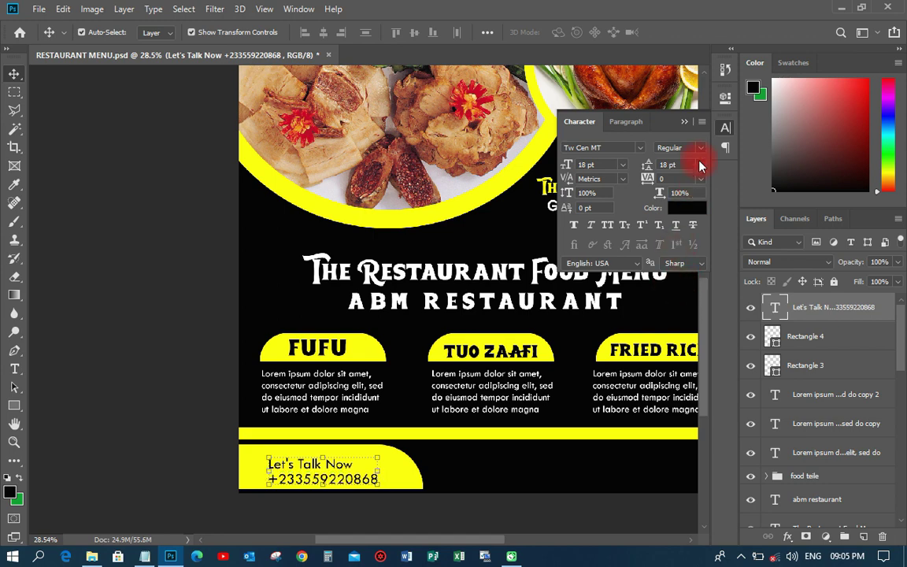
# Make the contact text bold, shift it slightly left within the yellow shape and deselect it
pyautogui.click(698, 149)
pyautogui.click(693, 188)
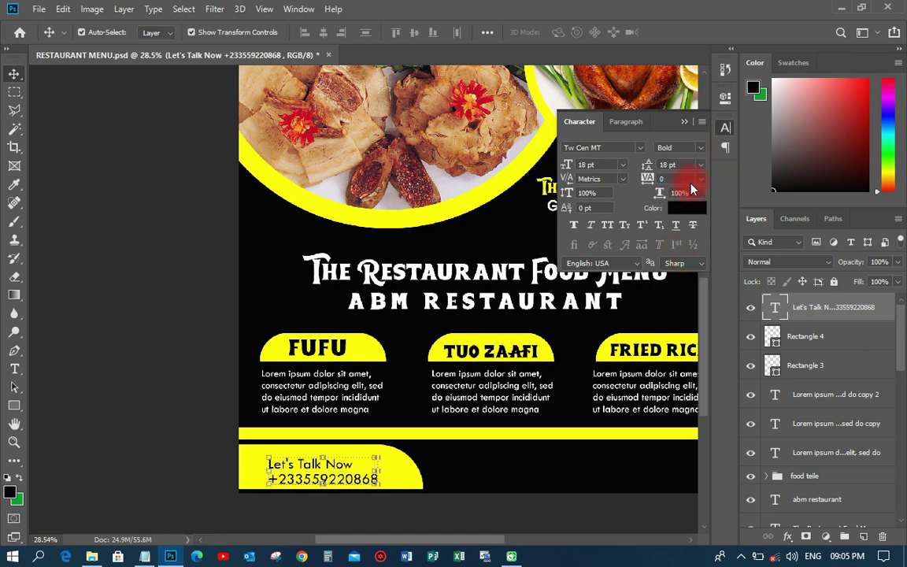
pyautogui.moveTo(341, 475); pyautogui.dragTo(333, 476)
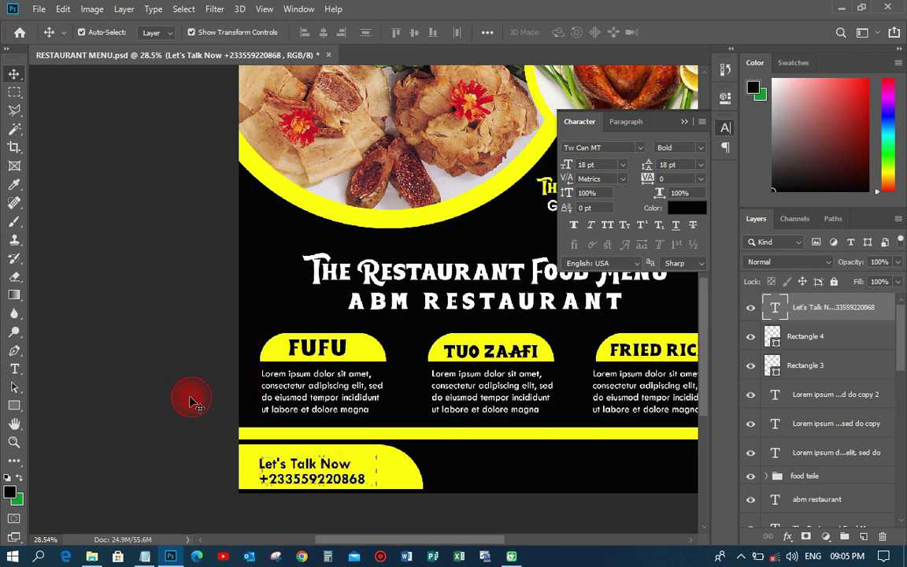
pyautogui.click(87, 457)
pyautogui.scroll(-2, 87, 457)
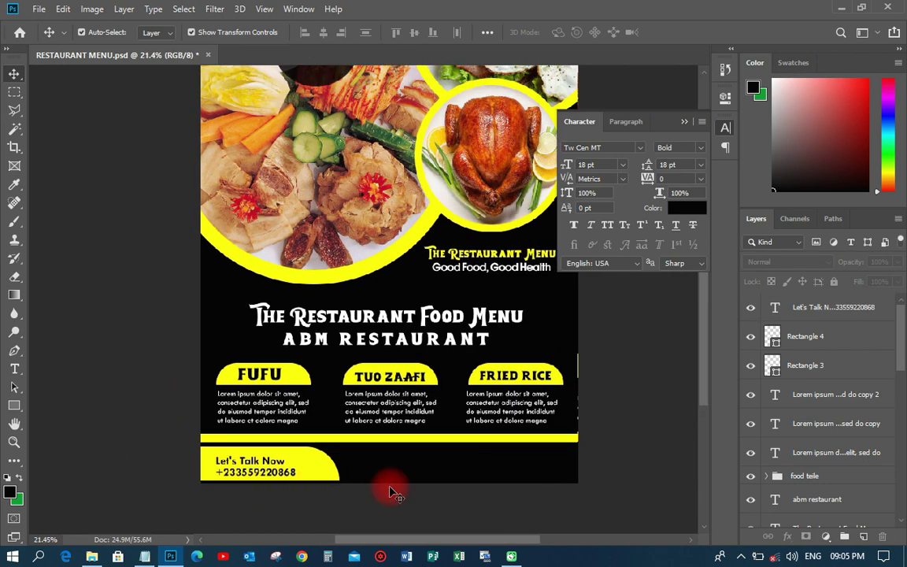
# Switch to the INFOR Notepad file and copy the "Location:" line together with the address line below it
pyautogui.click(144, 556)
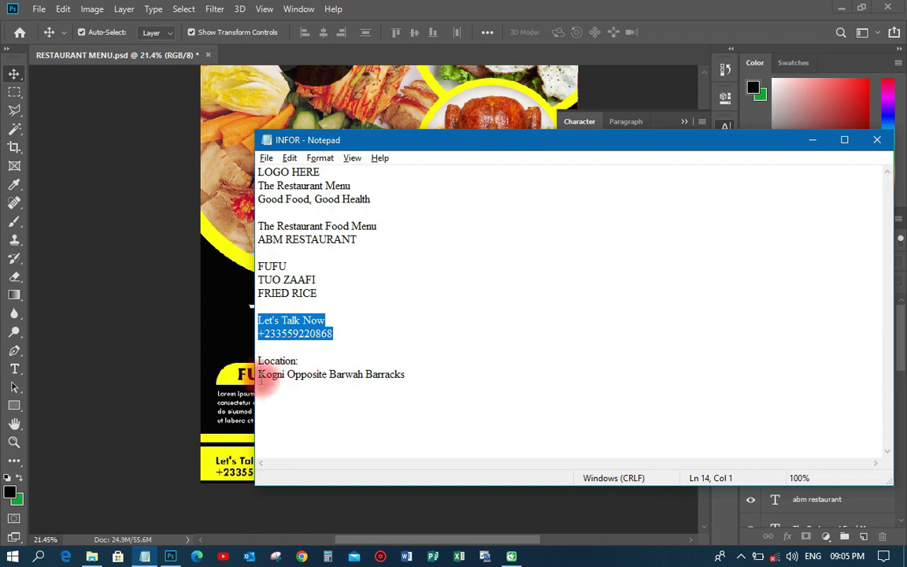
pyautogui.moveTo(258, 361); pyautogui.dragTo(410, 377)
pyautogui.rightClick(398, 381)
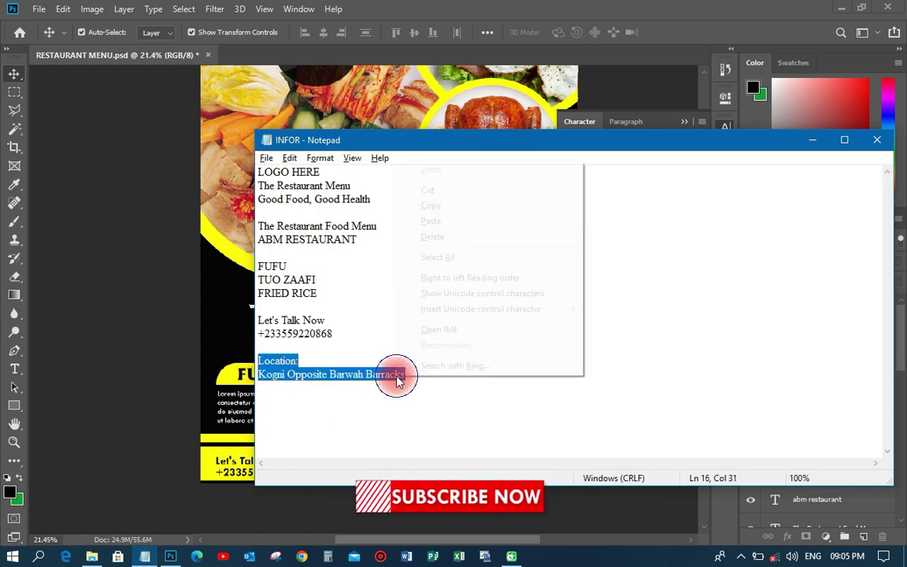
pyautogui.click(405, 204)
# Return to Photoshop and paste the copied location lines as a new text layer beside the yellow contact shape in the footer
pyautogui.click(177, 330)
pyautogui.press('space')
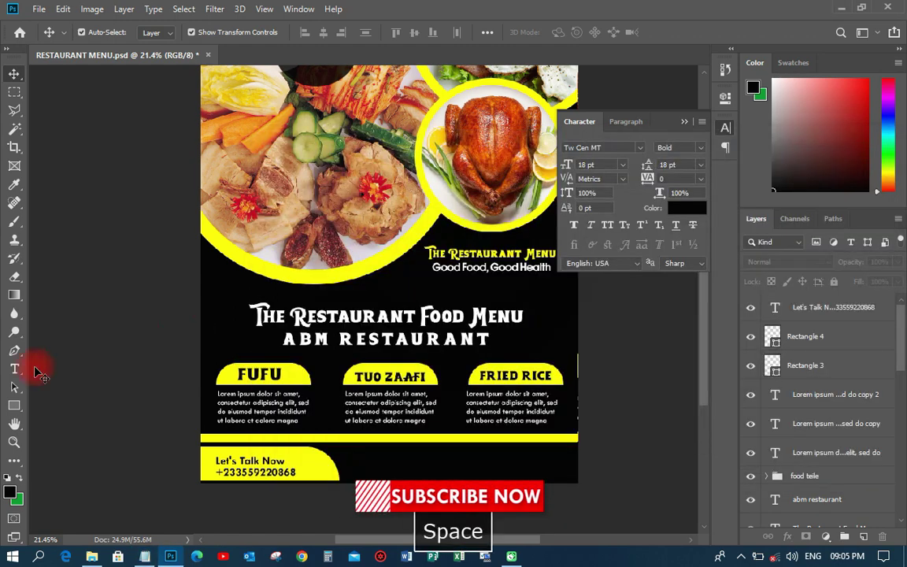
pyautogui.click(15, 369)
pyautogui.click(390, 464)
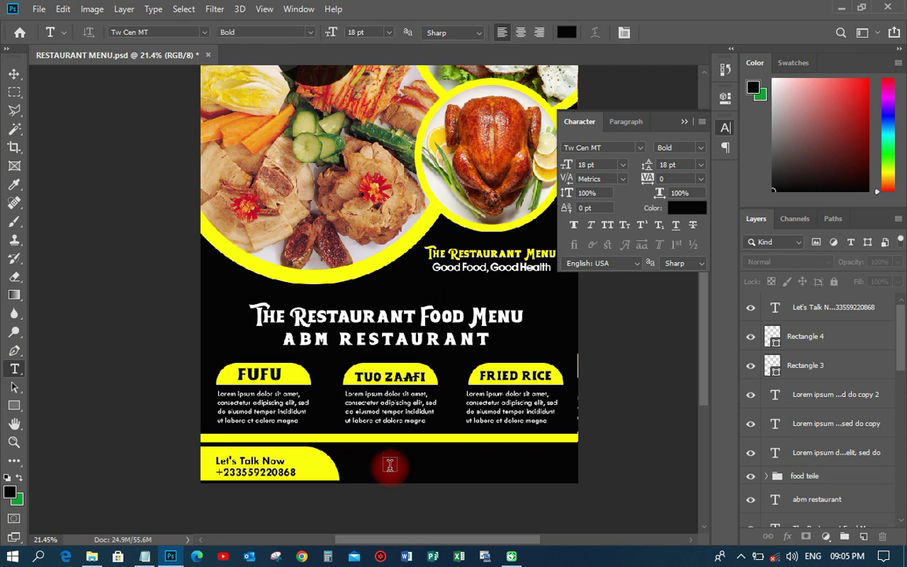
pyautogui.hotkey('ctrl', 'v')
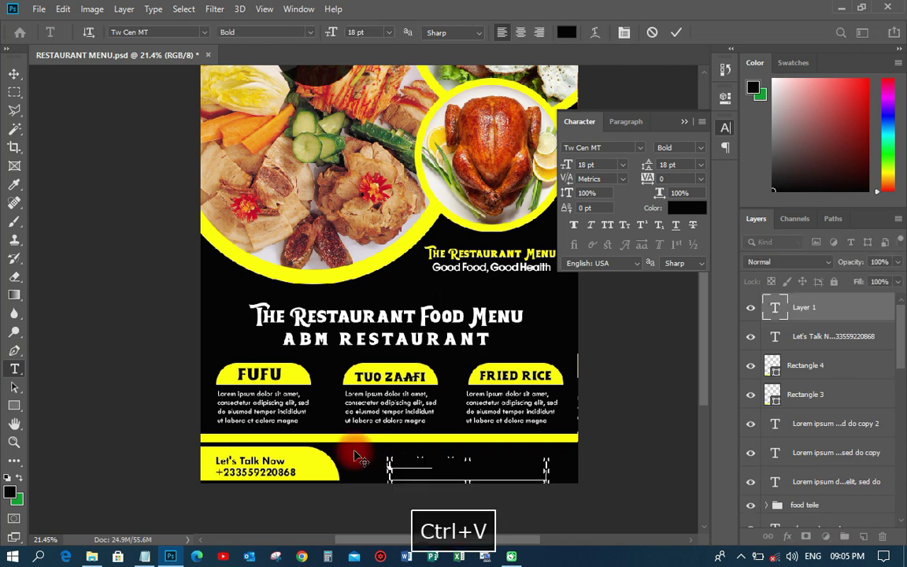
pyautogui.click(14, 74)
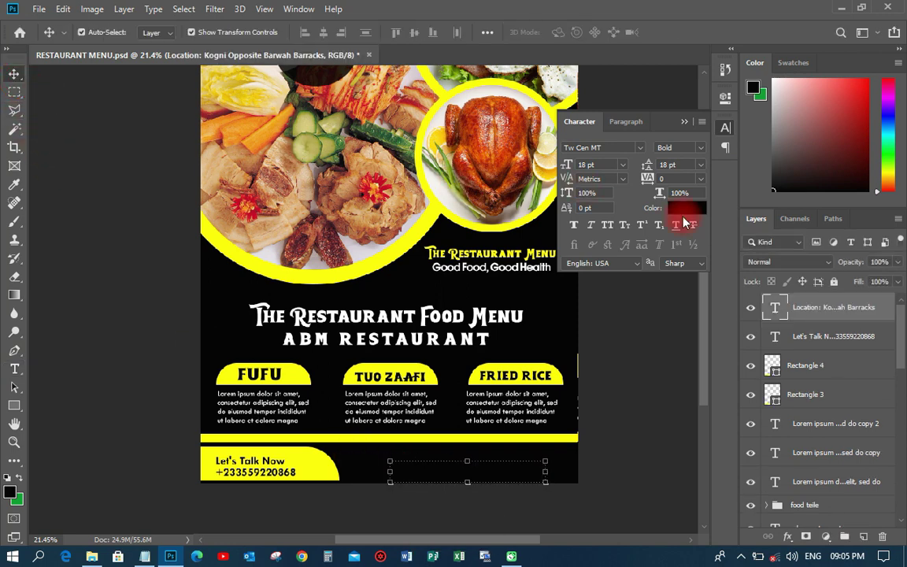
# Colour the location text with the footer shape's yellow (ffff00) and move it slightly up and right within the black footer
pyautogui.click(678, 216)
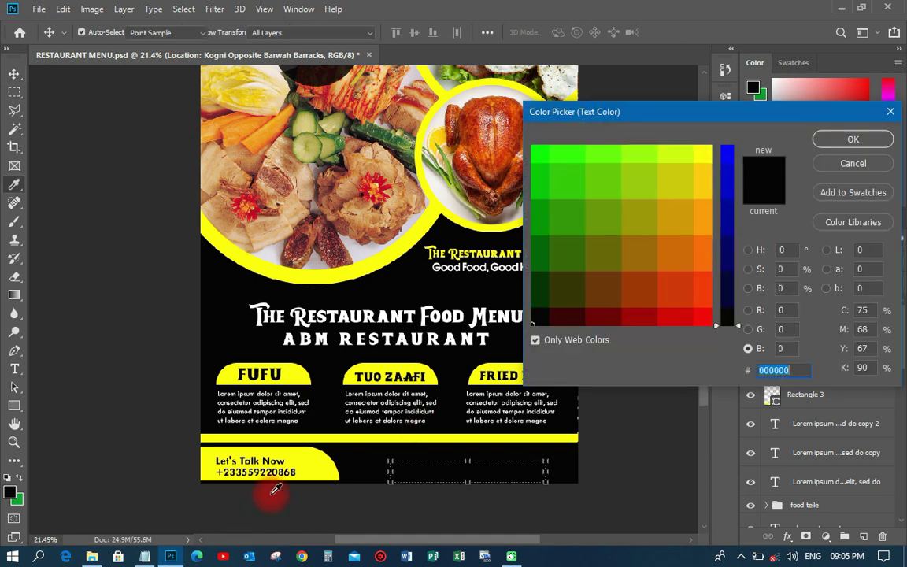
pyautogui.click(308, 462)
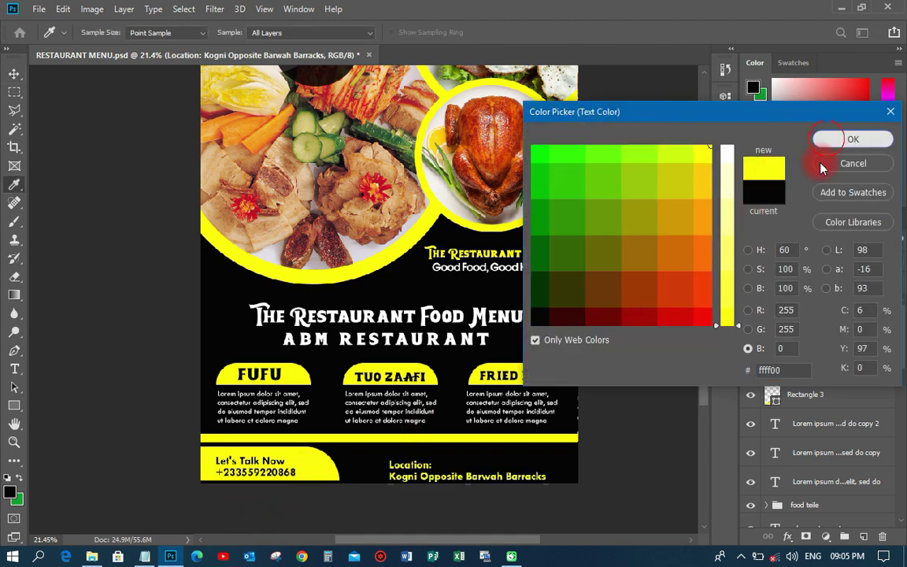
pyautogui.click(853, 139)
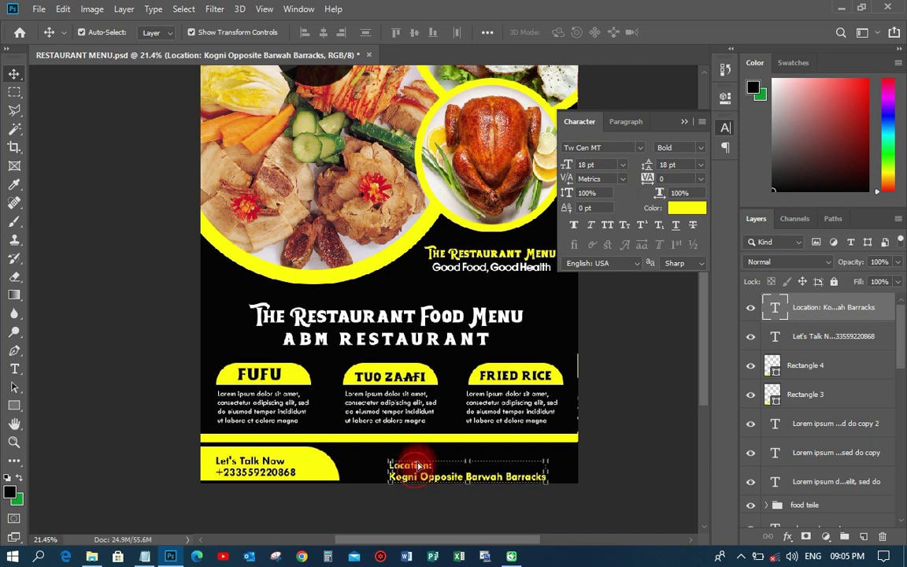
pyautogui.moveTo(416, 476); pyautogui.dragTo(422, 469)
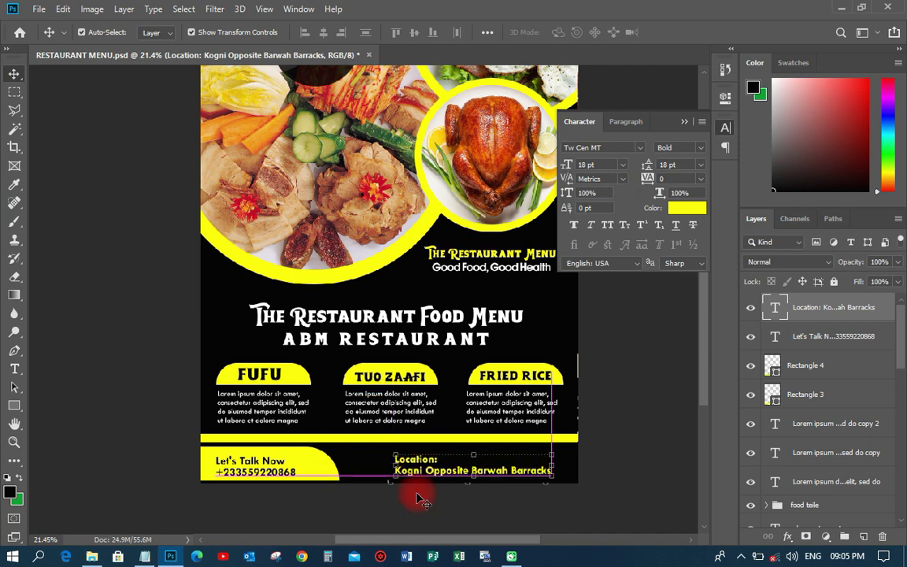
# Set the location text's font size to 24 pt, move it left towards the yellow contact shape and deselect it
pyautogui.click(603, 148)
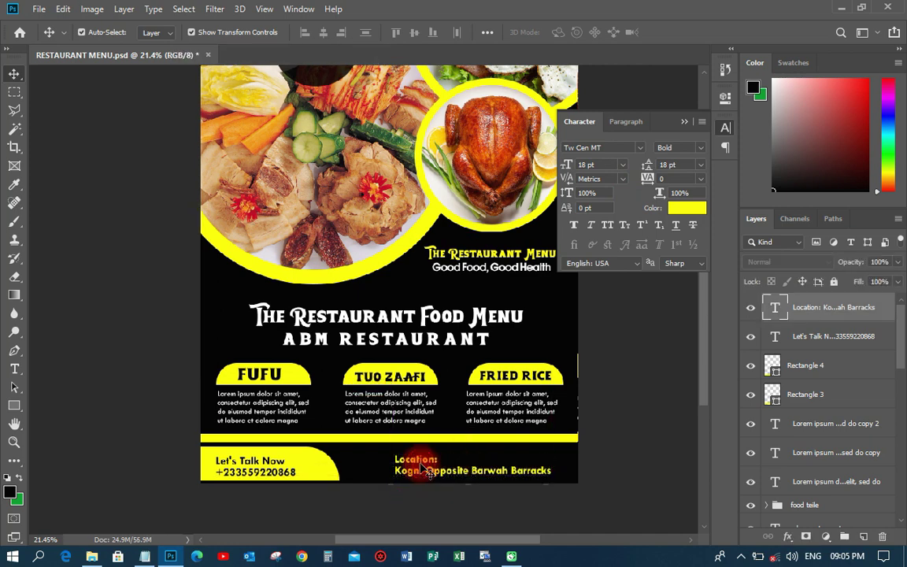
pyautogui.click(622, 164)
pyautogui.click(591, 290)
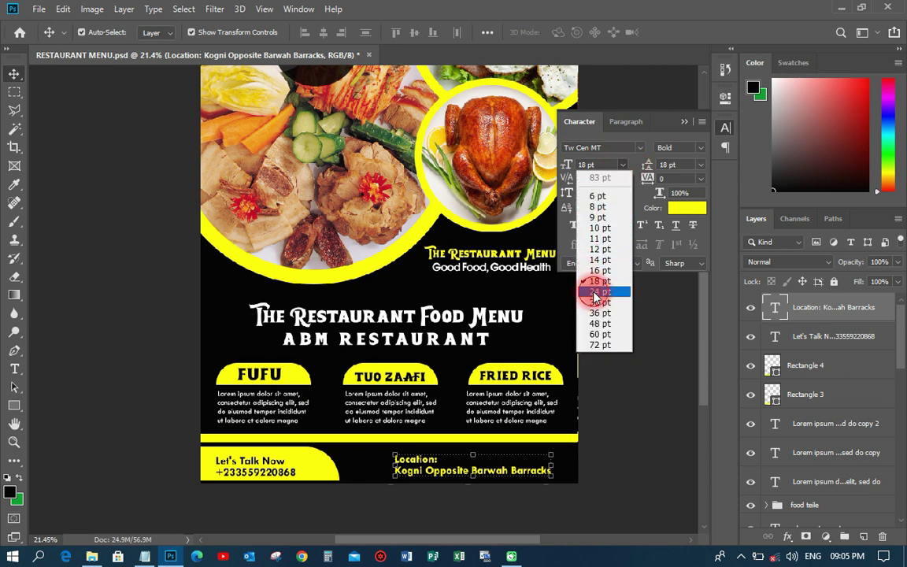
pyautogui.moveTo(427, 467); pyautogui.dragTo(391, 468)
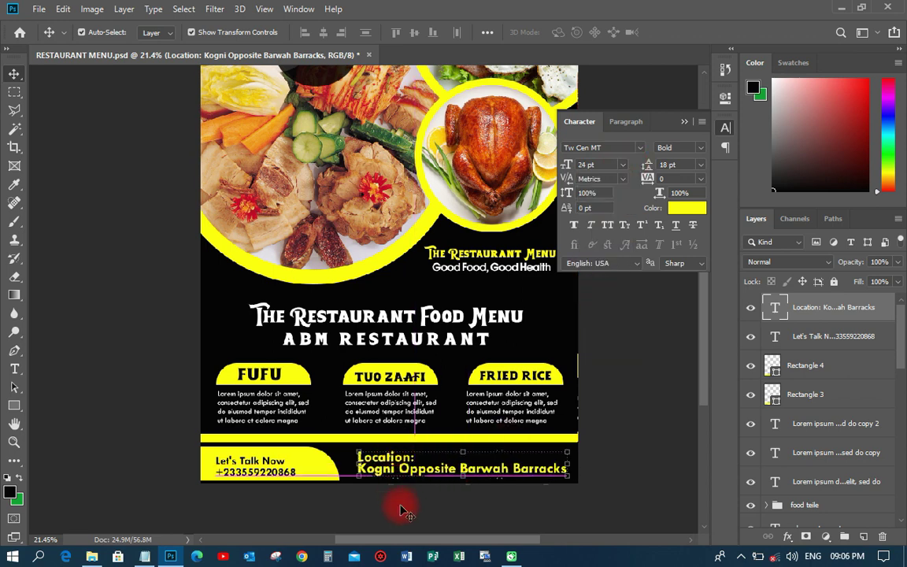
pyautogui.click(402, 519)
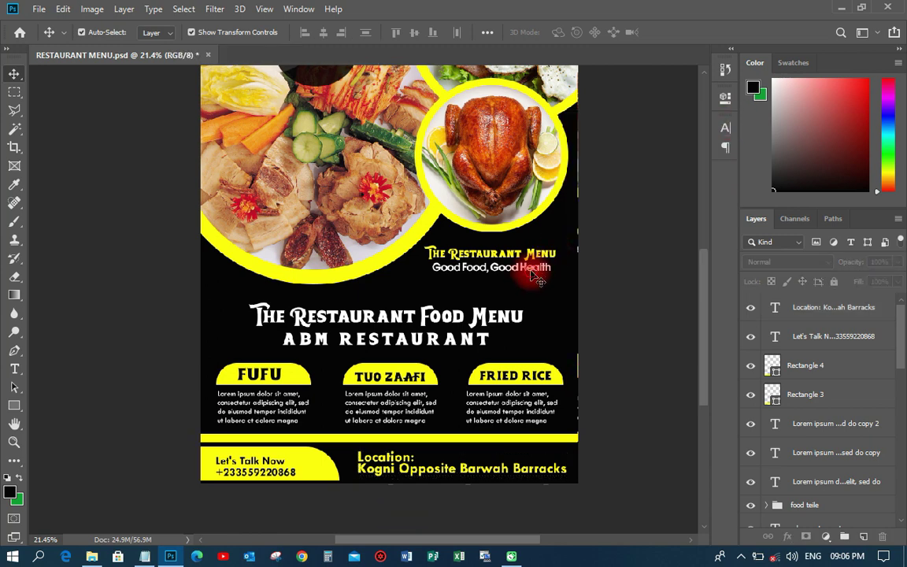
# Move the "Good Food, Good Health" tagline slightly down from "The Restaurant Menu" heading
pyautogui.click(473, 266)
pyautogui.moveTo(527, 272); pyautogui.dragTo(528, 277)
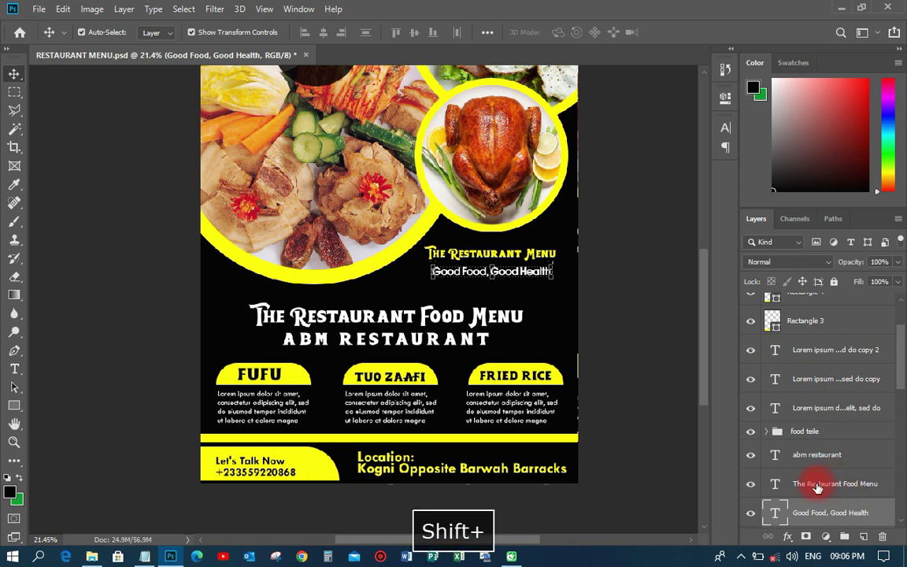
pyautogui.click(766, 455)
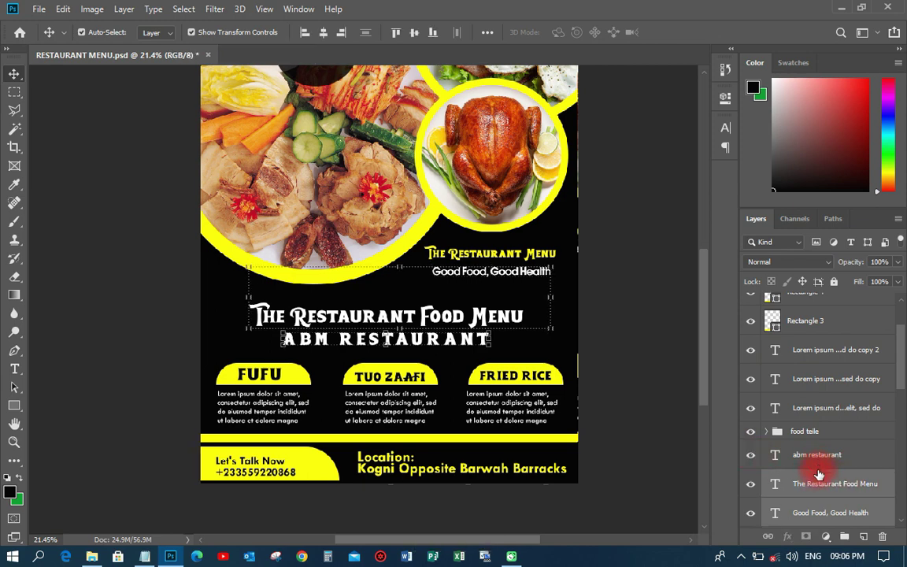
# Move "The Restaurant Menu" heading and its "Good Food, Good Health" tagline down together and save the document
pyautogui.click(472, 271)
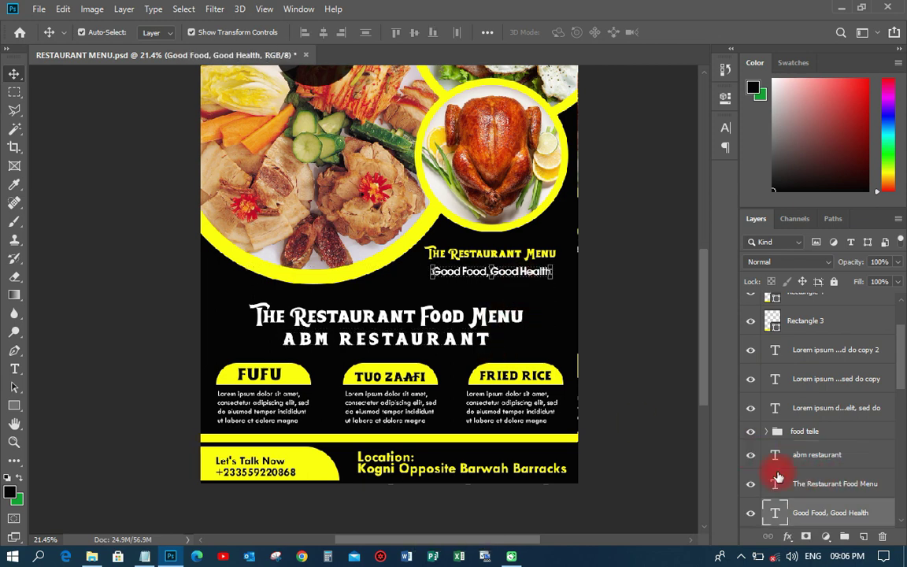
pyautogui.scroll(-2, 819, 505)
pyautogui.keyDown('shift'); pyautogui.click(820, 485); pyautogui.keyUp('shift')
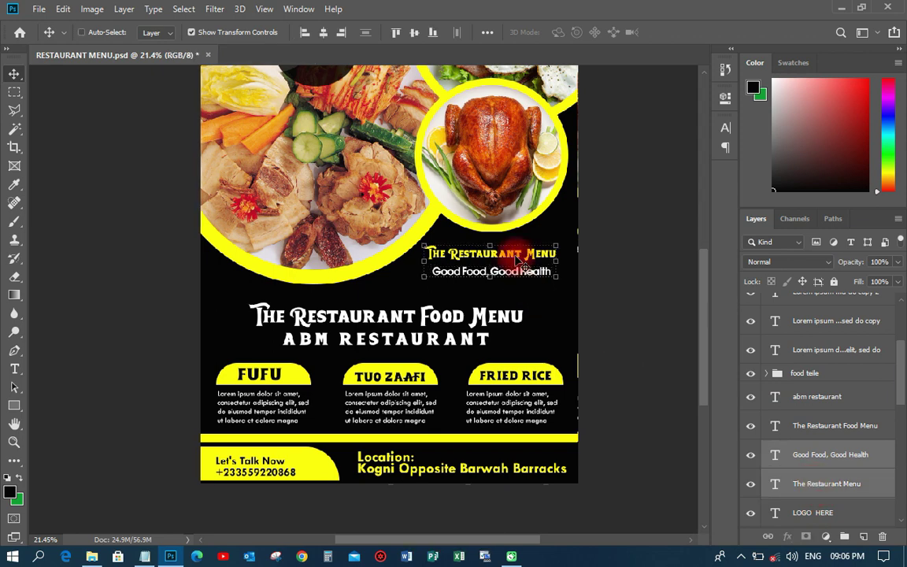
pyautogui.moveTo(516, 268); pyautogui.dragTo(516, 279)
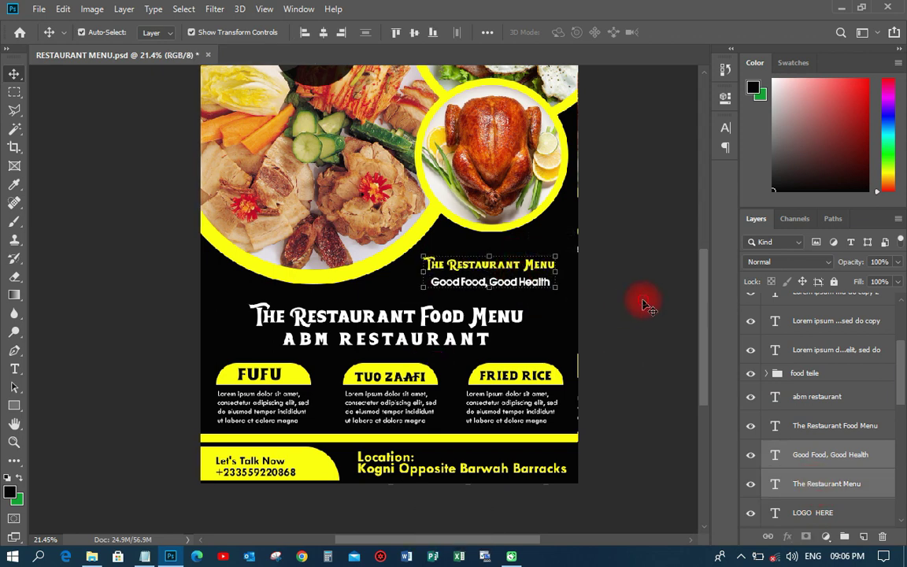
pyautogui.scroll(-2, 378, 330)
pyautogui.hotkey('ctrl', 's')
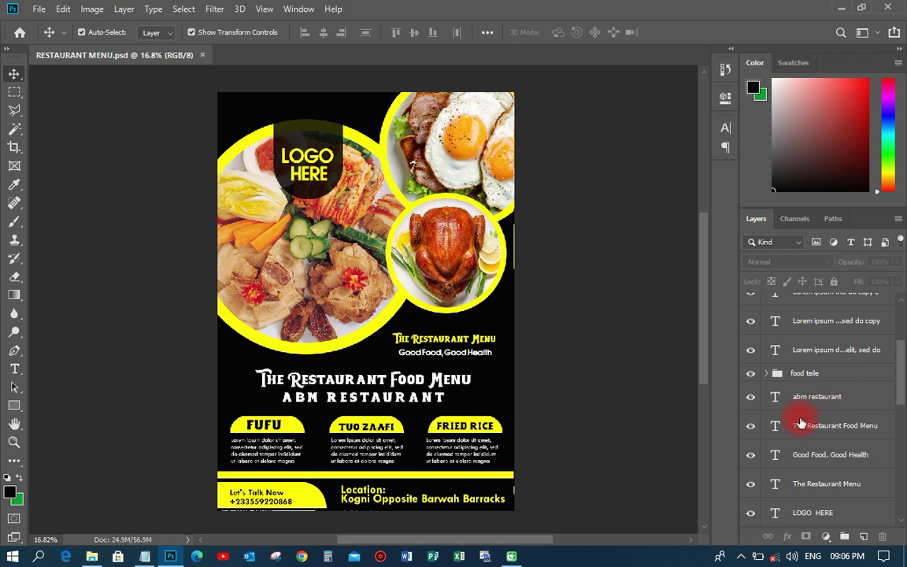
# Start a Solid Color fill layer above Color Fill 1 and try dark red 660000 and greens 006600 and 003300
pyautogui.scroll(-10, 800, 423)
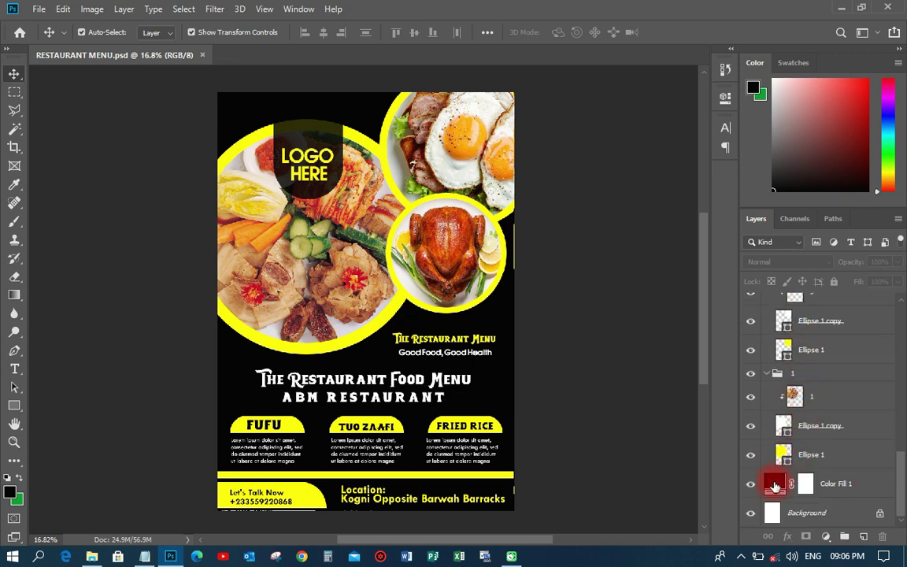
pyautogui.click(857, 486)
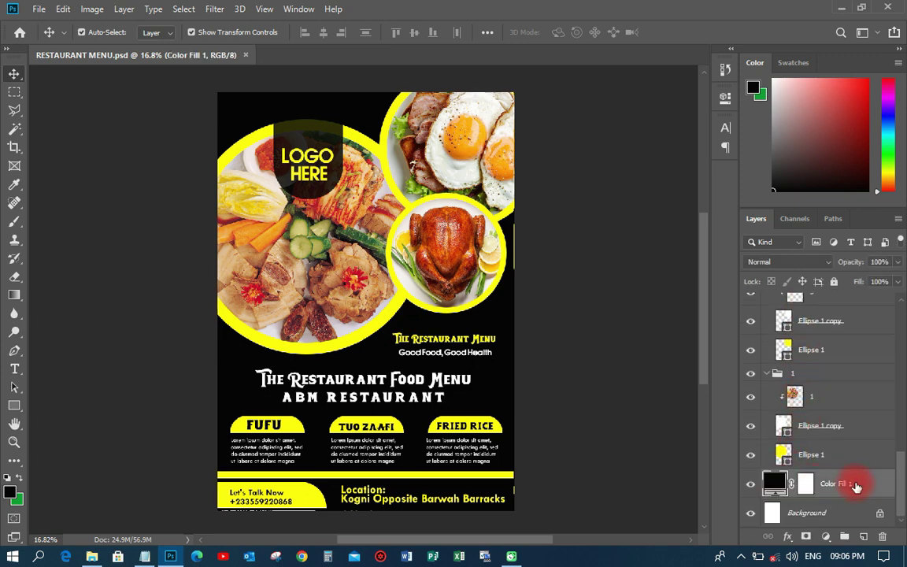
pyautogui.click(829, 536)
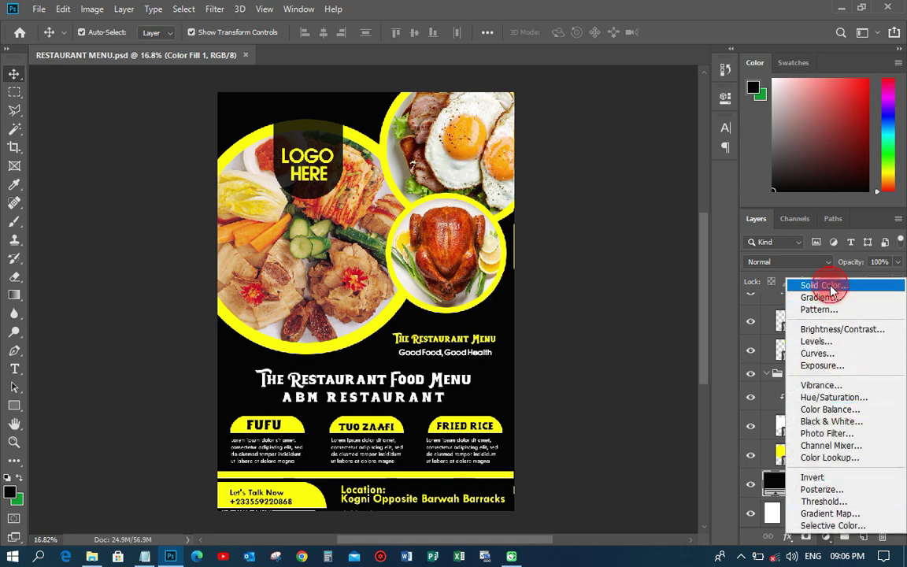
pyautogui.click(824, 284)
pyautogui.click(664, 322)
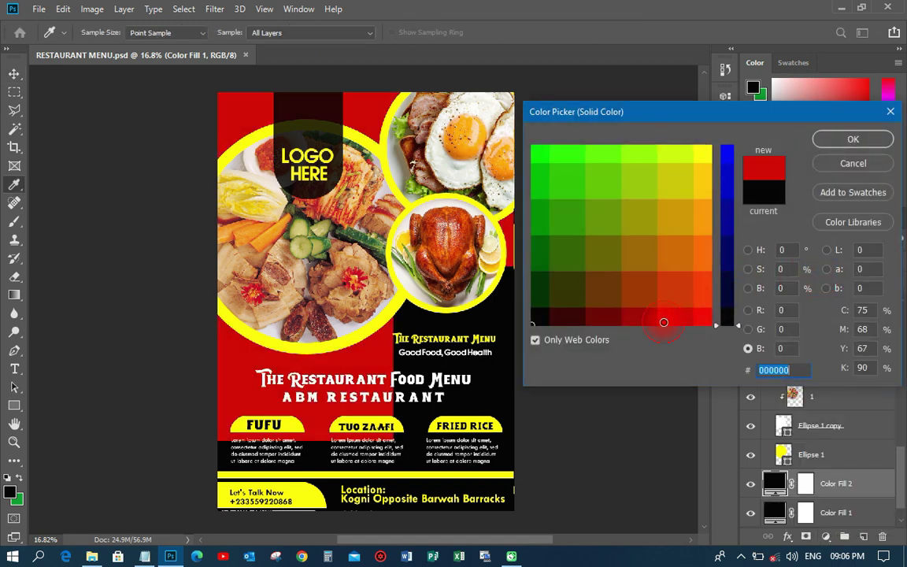
pyautogui.moveTo(664, 322); pyautogui.dragTo(602, 322)
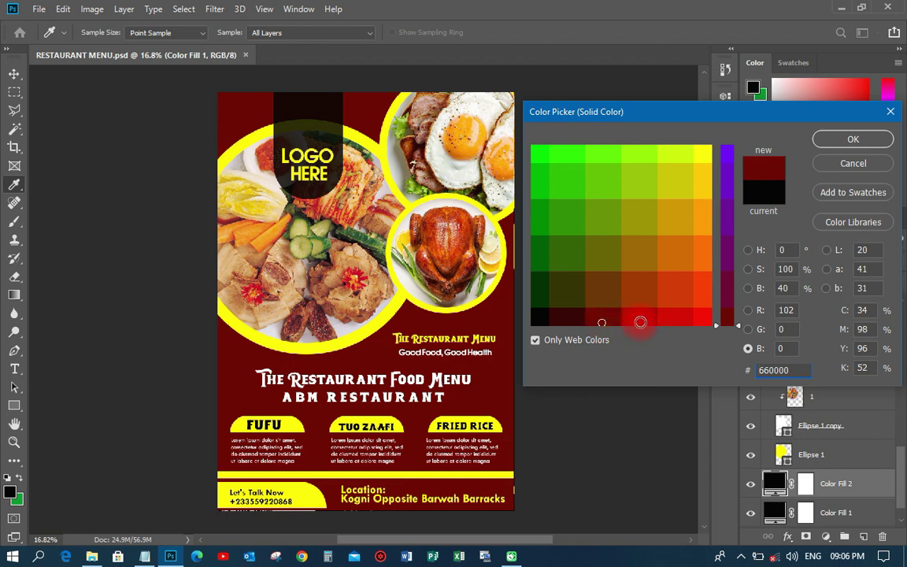
pyautogui.click(535, 257)
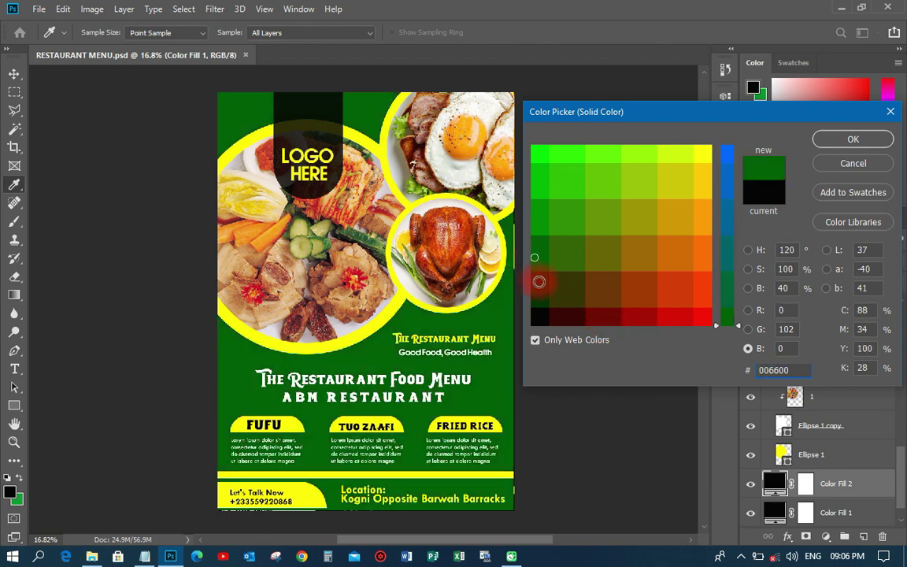
pyautogui.click(539, 281)
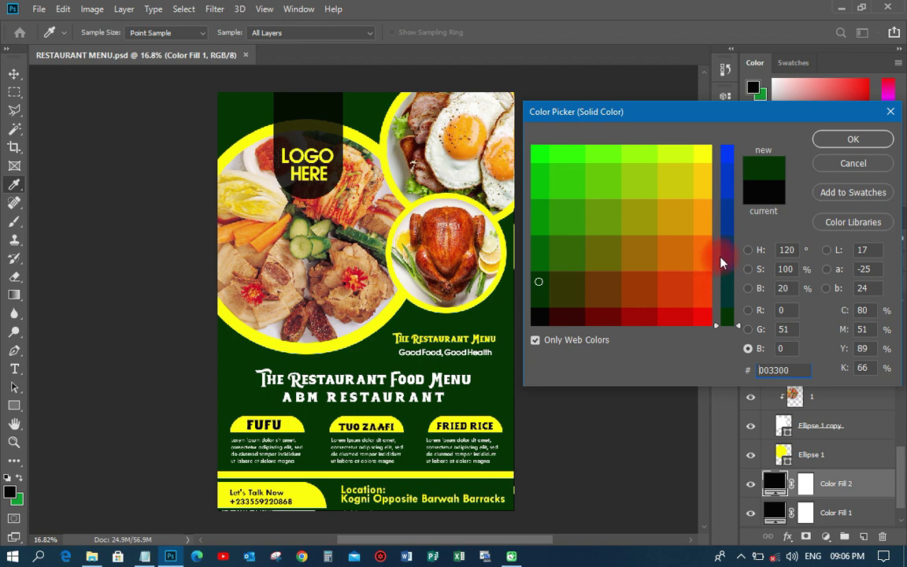
# Set the new fill layer's colour to dark teal 003333 and compare the menu with the layer hidden and shown
pyautogui.moveTo(722, 261)
pyautogui.mouseDown()
pyautogui.moveTo(739, 290)
pyautogui.moveTo(732, 286)
pyautogui.moveTo(732, 313)
pyautogui.moveTo(728, 203)
pyautogui.moveTo(730, 213)
pyautogui.mouseUp()
pyautogui.click(729, 281)
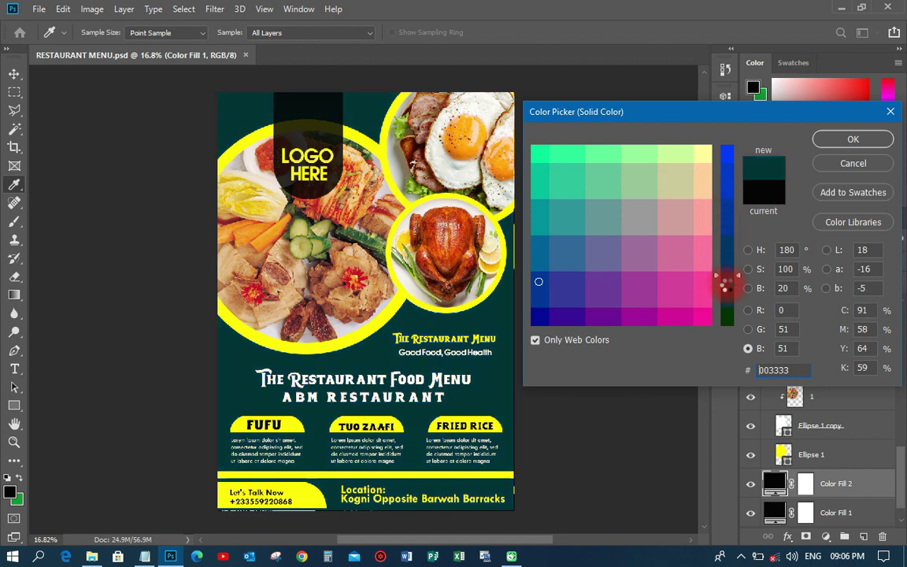
pyautogui.click(539, 287)
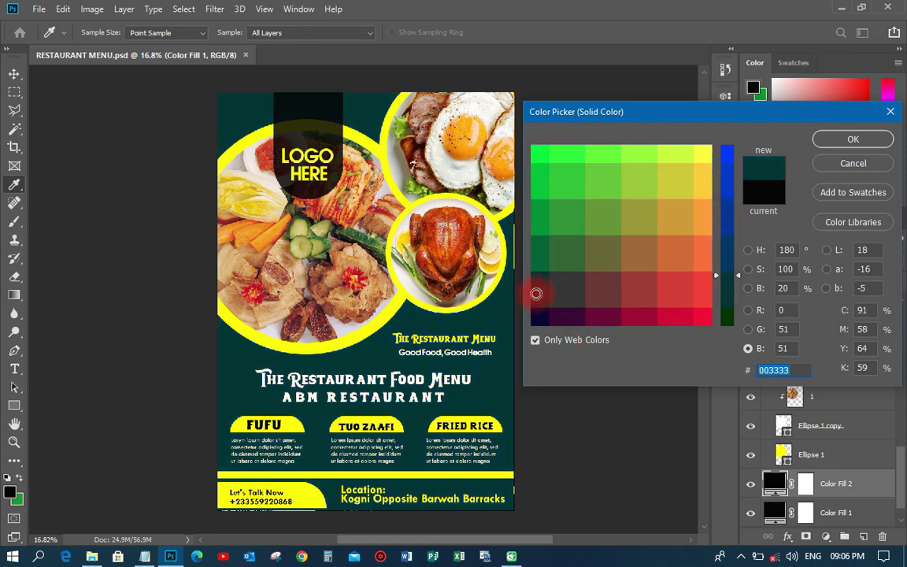
pyautogui.click(843, 137)
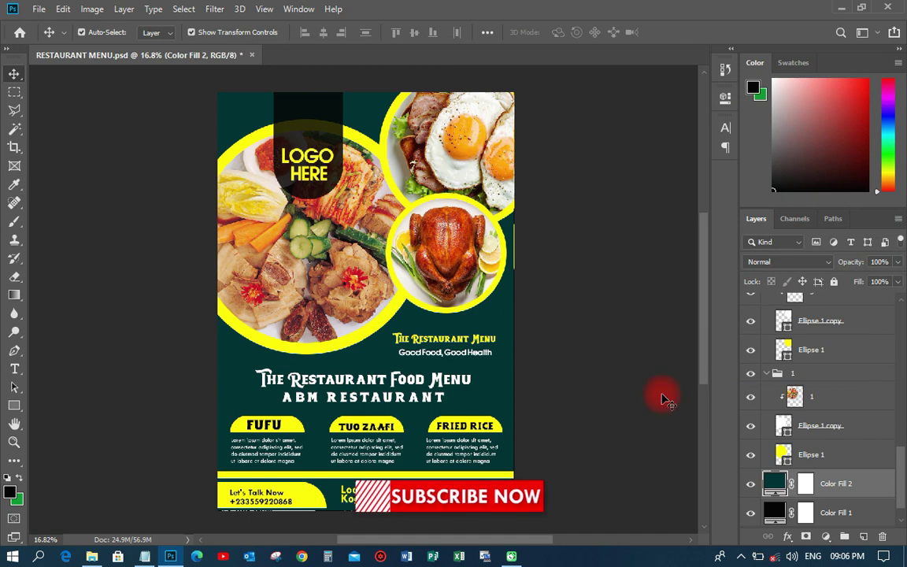
pyautogui.click(751, 484)
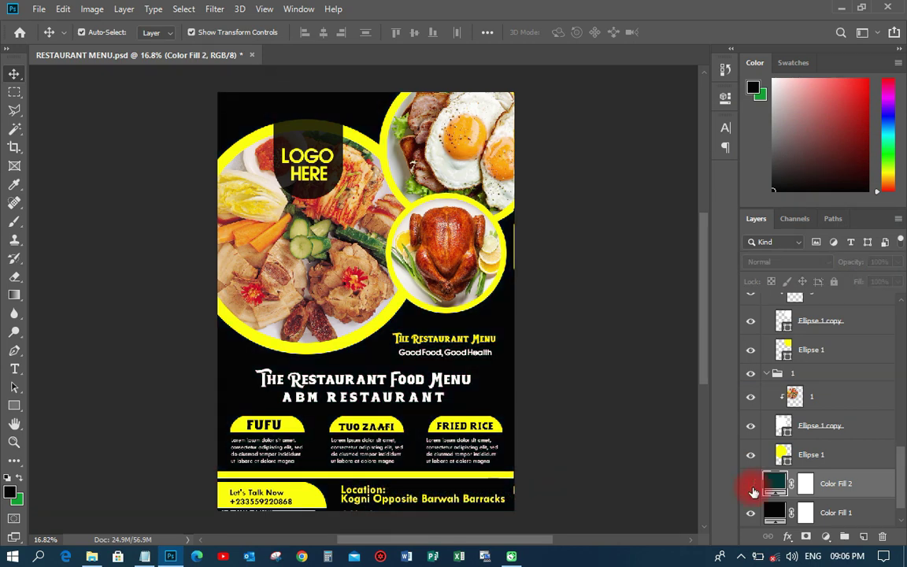
pyautogui.click(752, 485)
# Add a dark red (660000) Solid Color fill layer above the teal fill, and hide both coloured fill layers
pyautogui.click(827, 537)
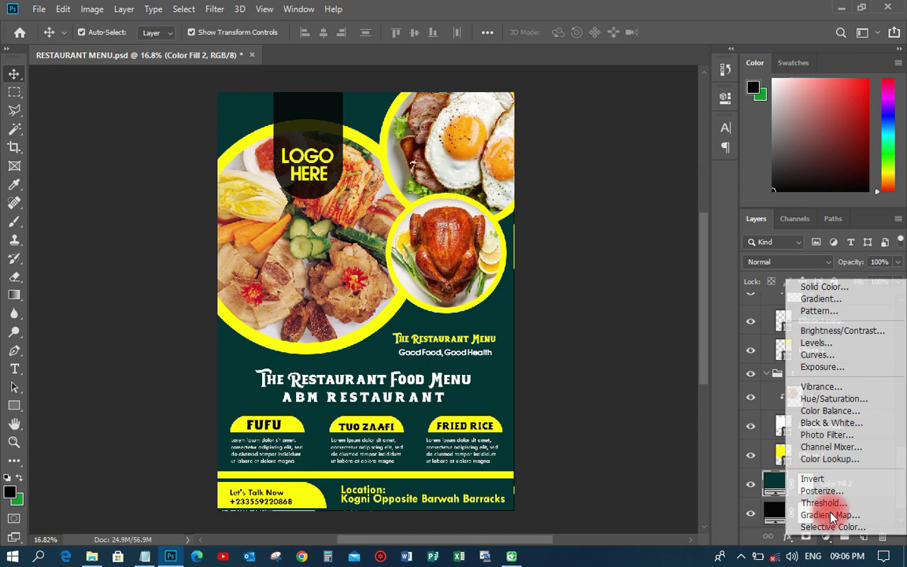
pyautogui.click(809, 287)
pyautogui.click(594, 321)
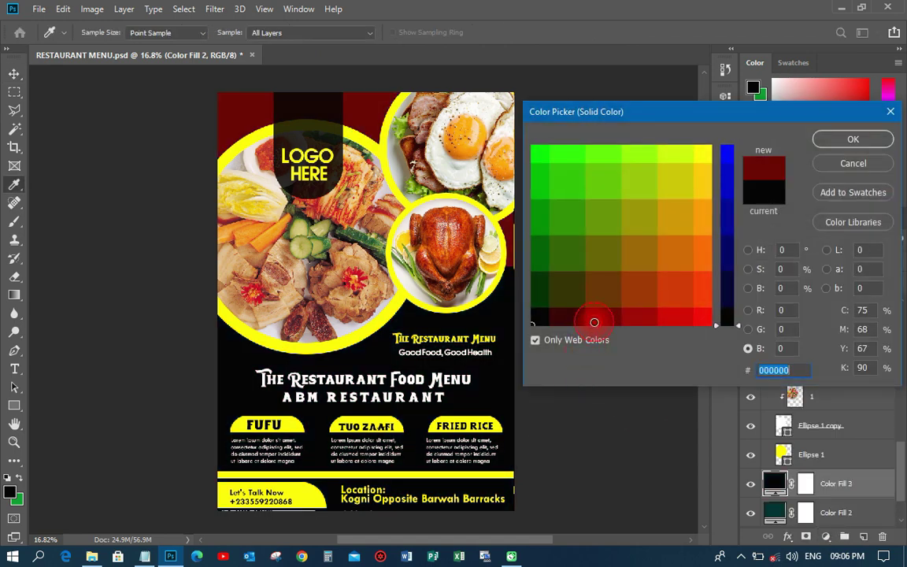
pyautogui.click(853, 138)
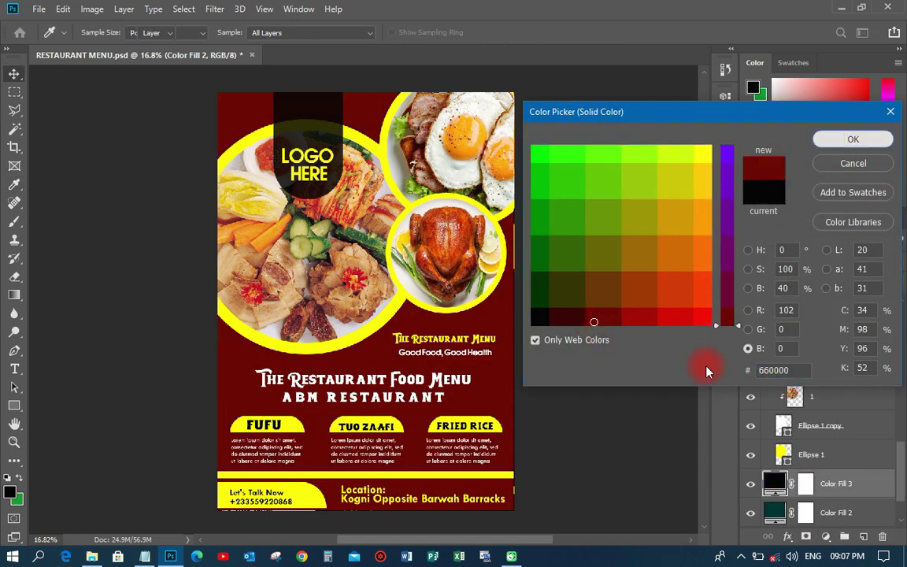
pyautogui.click(752, 487)
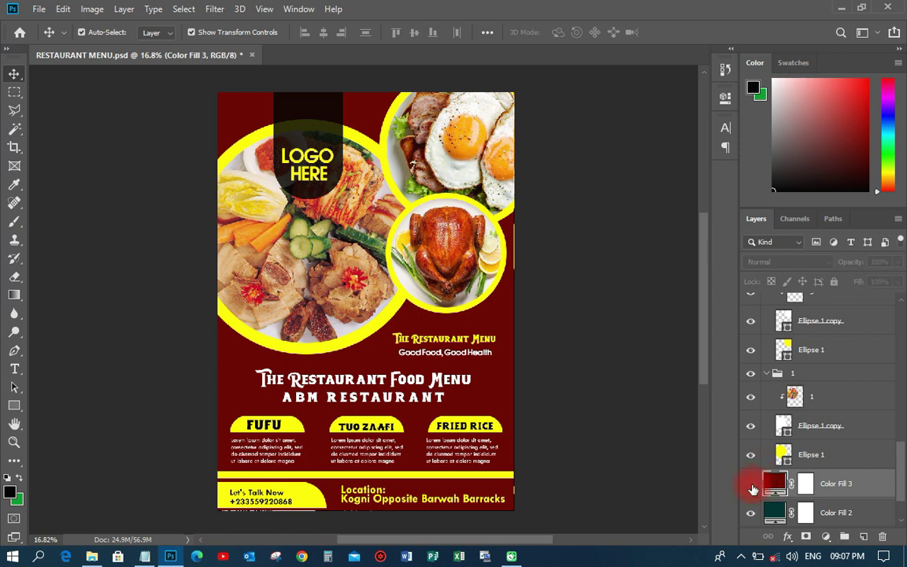
pyautogui.click(752, 513)
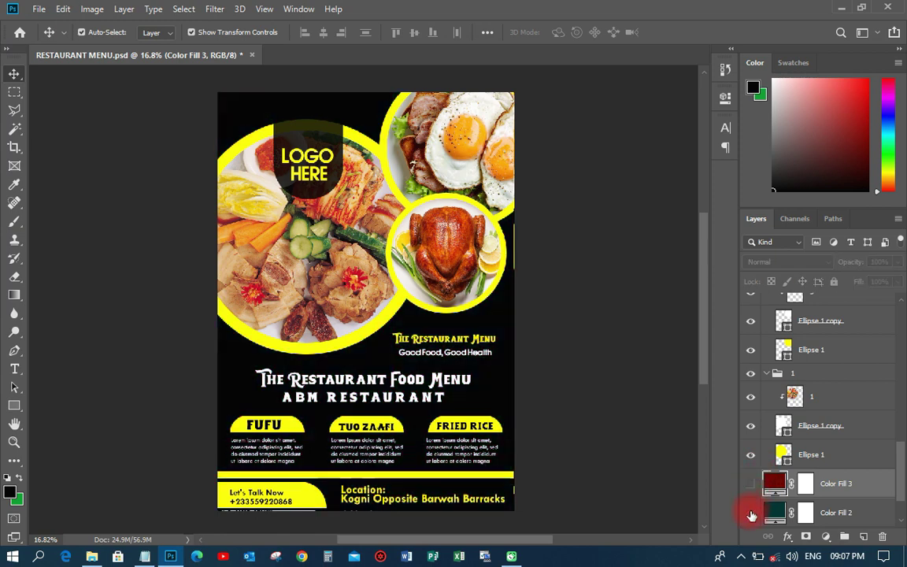